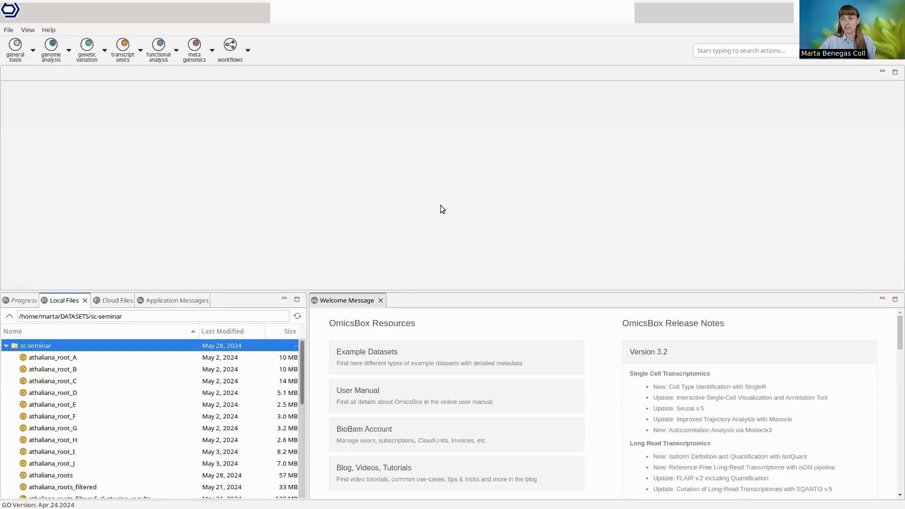
# Step: Start a Single Cell RNA-Seq Quantification for Cell Barcoded Technologies and proceed to its input settings
pyautogui.click(123, 54)
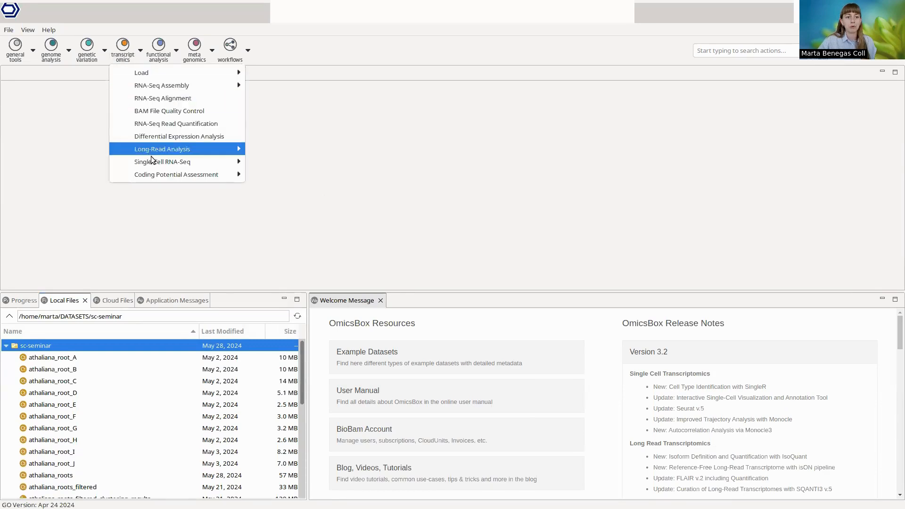
pyautogui.moveTo(168, 161)
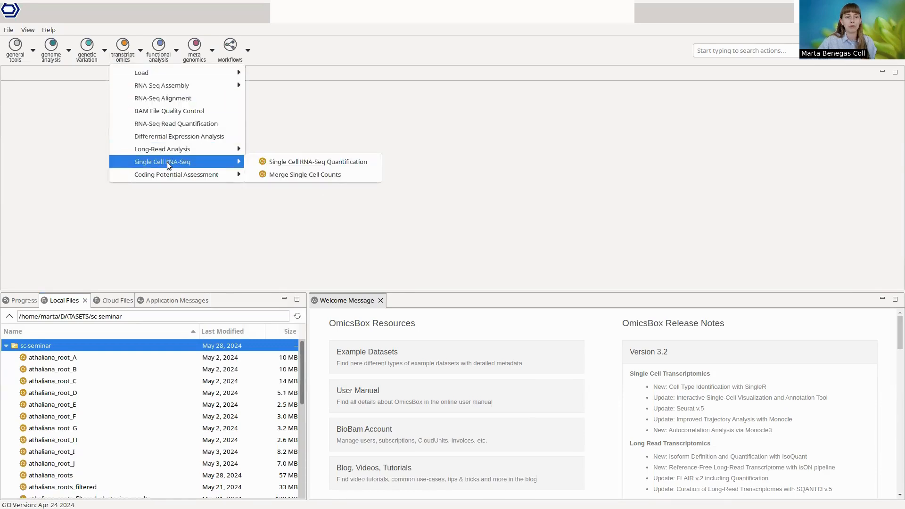
pyautogui.click(356, 162)
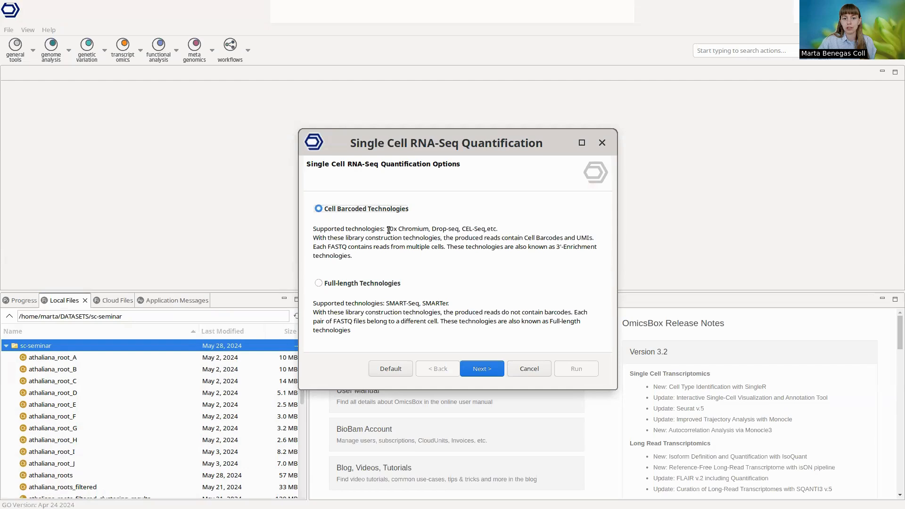
pyautogui.moveTo(385, 229); pyautogui.dragTo(473, 231)
pyautogui.click(471, 231)
pyautogui.click(337, 282)
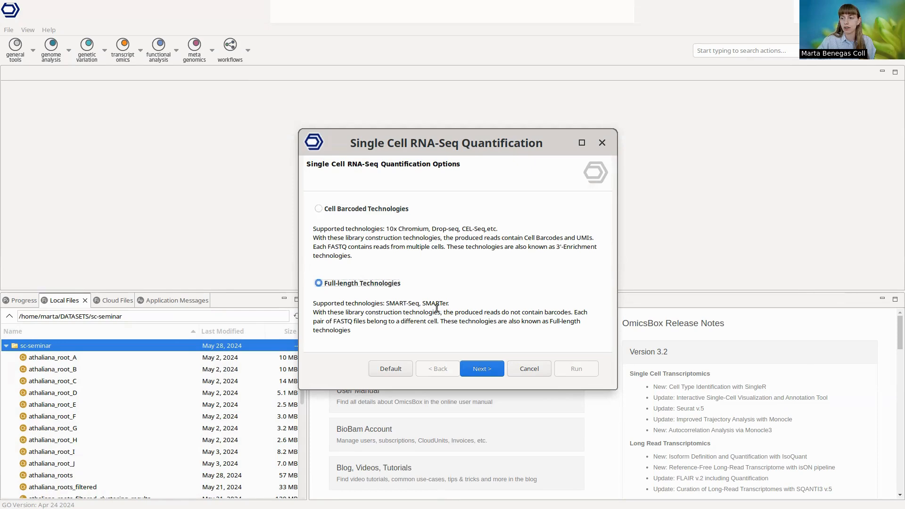
pyautogui.click(356, 211)
pyautogui.click(487, 368)
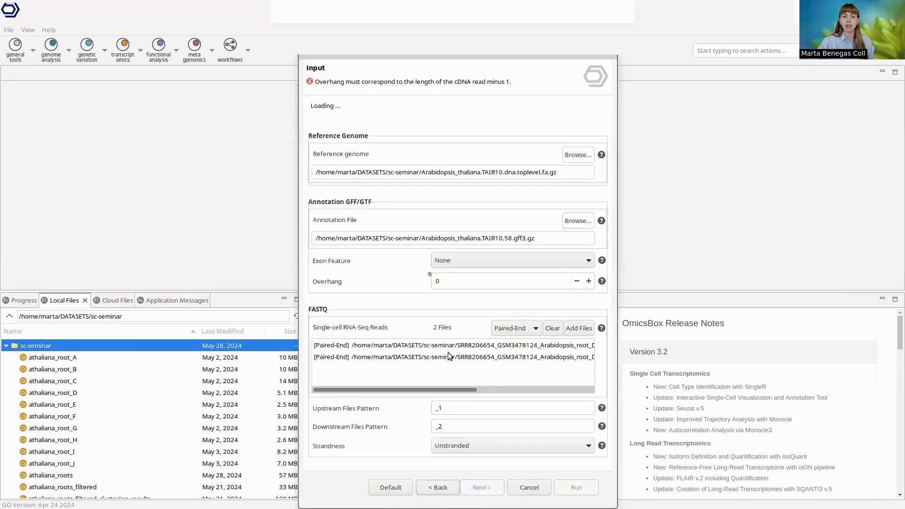
# Step: Load Arabidopsis_thaliana.TAIR10.dna.toplevel.fa.gz as the reference genome and Arabidopsis_thaliana.TAIR10.58.gff3.gz as the annotation file
pyautogui.click(582, 155)
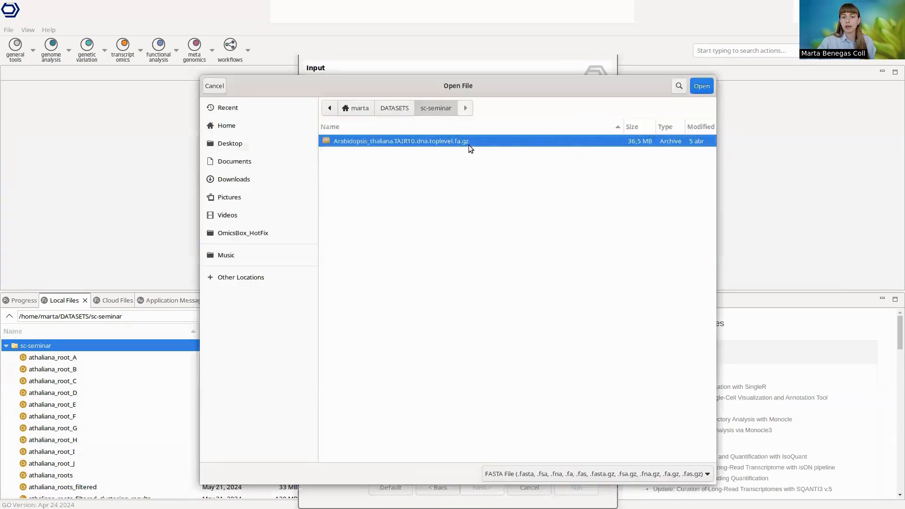
pyautogui.click(704, 87)
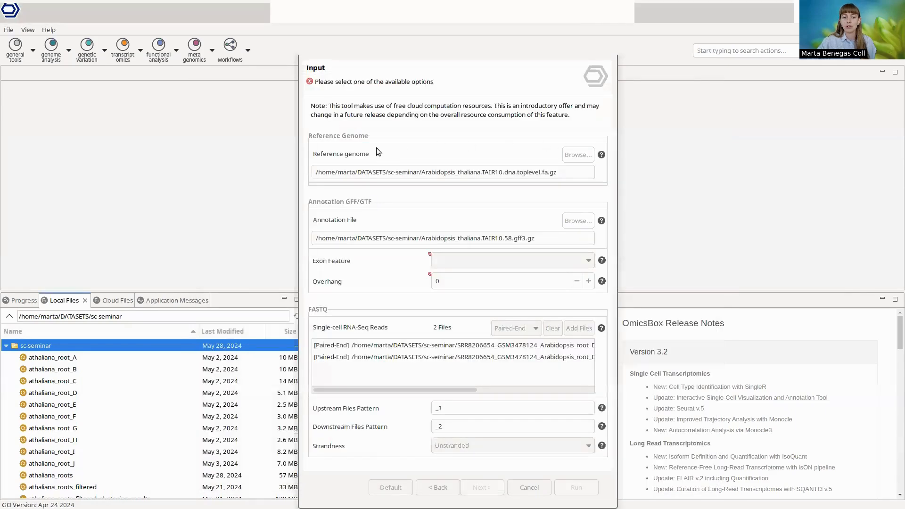
pyautogui.click(578, 221)
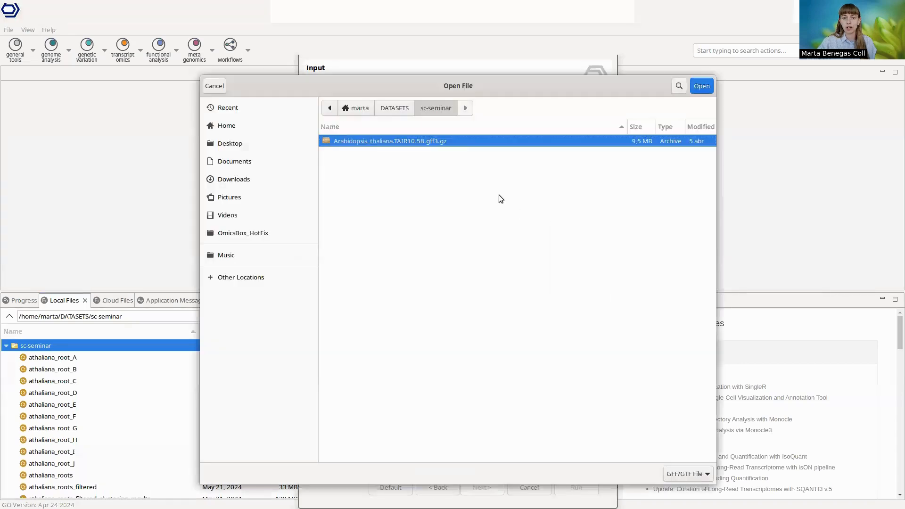
pyautogui.click(702, 86)
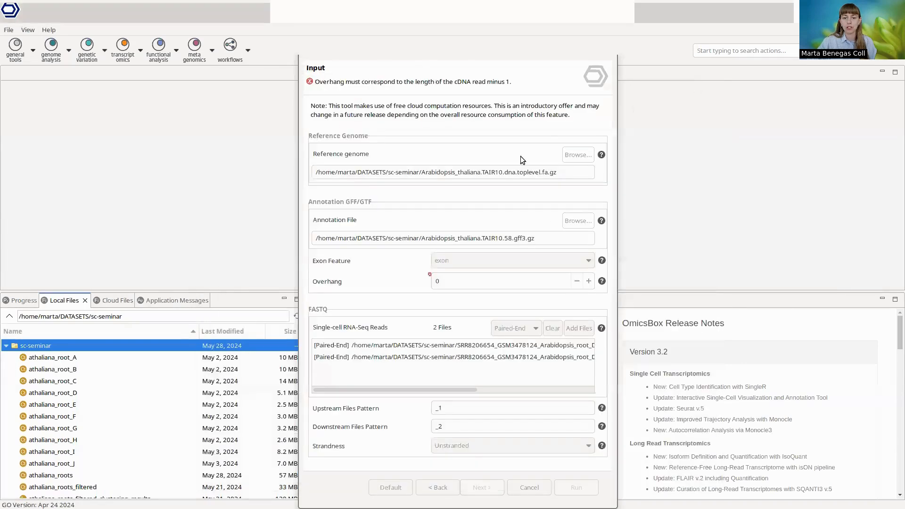
# Step: Set the exon feature to exon and the overhang to 90, check the paired-end FASTQ file names, and continue to the reads configuration
pyautogui.click(472, 261)
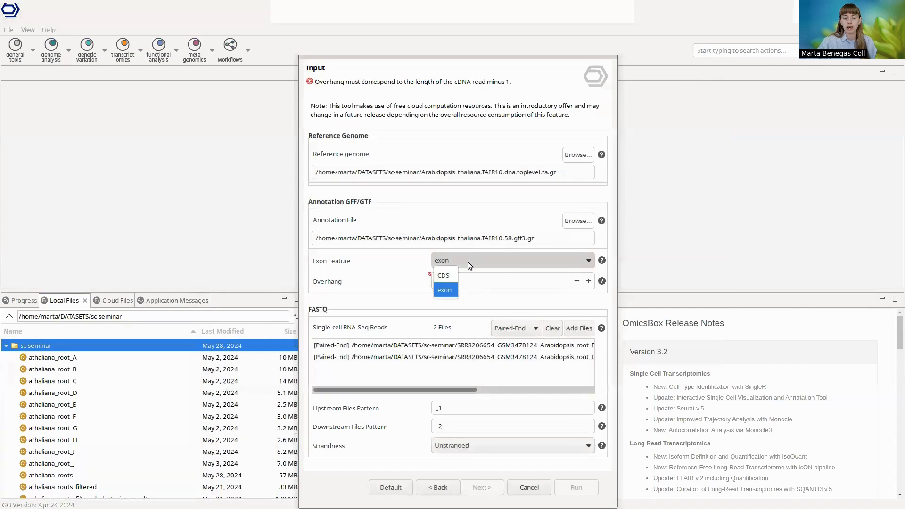
pyautogui.click(452, 292)
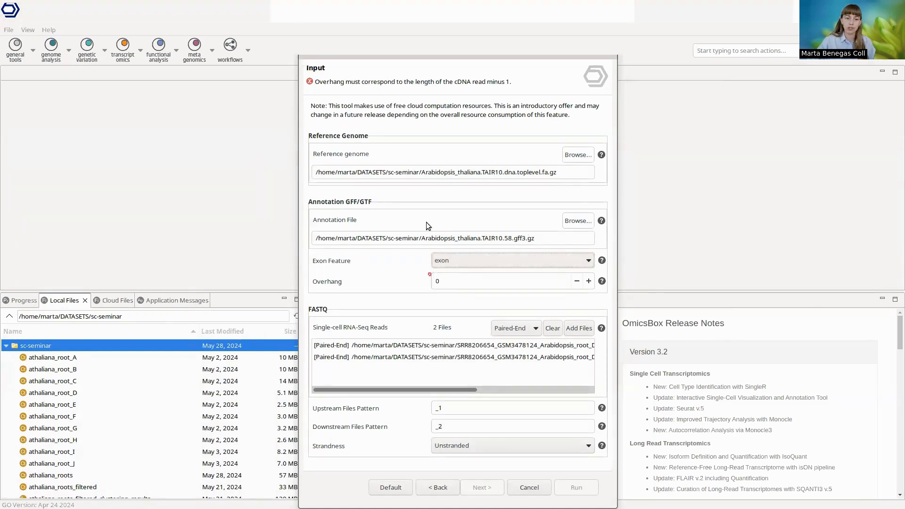
pyautogui.click(462, 279)
pyautogui.press('BackSpace')
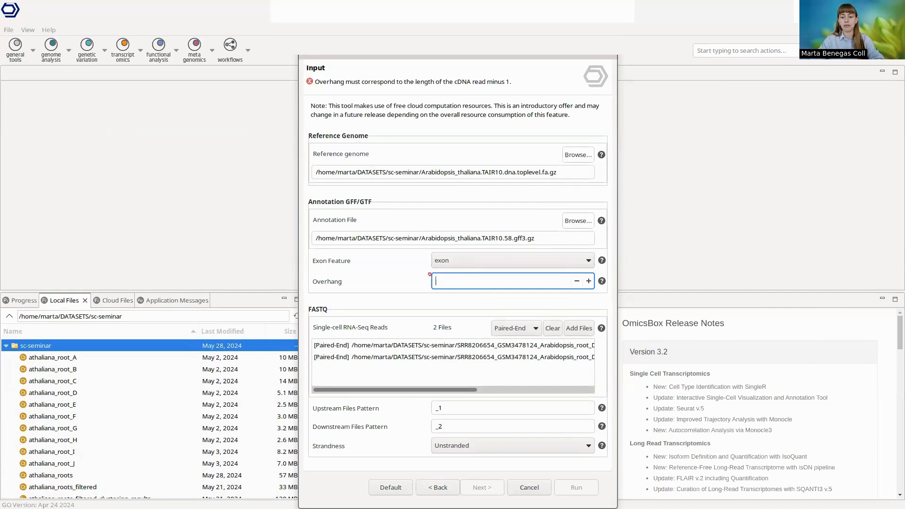
pyautogui.write('90')
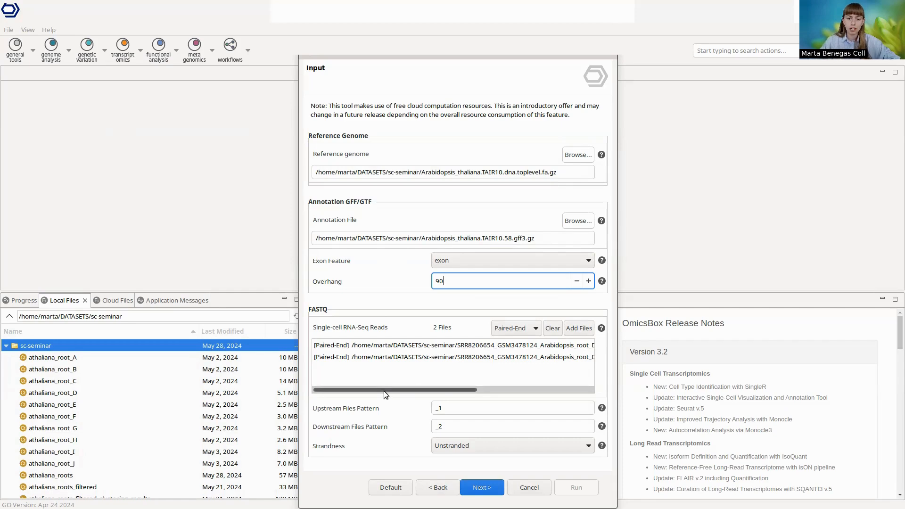
pyautogui.moveTo(384, 392); pyautogui.dragTo(564, 392)
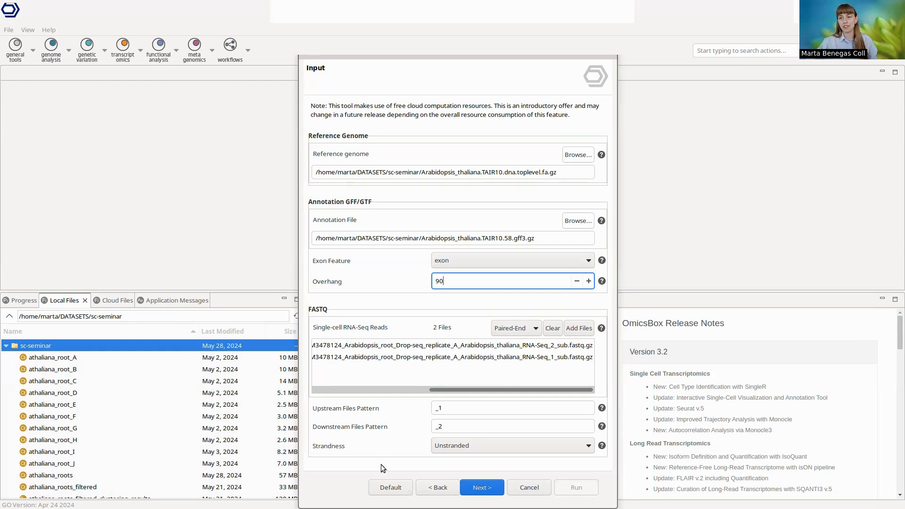
pyautogui.click(481, 490)
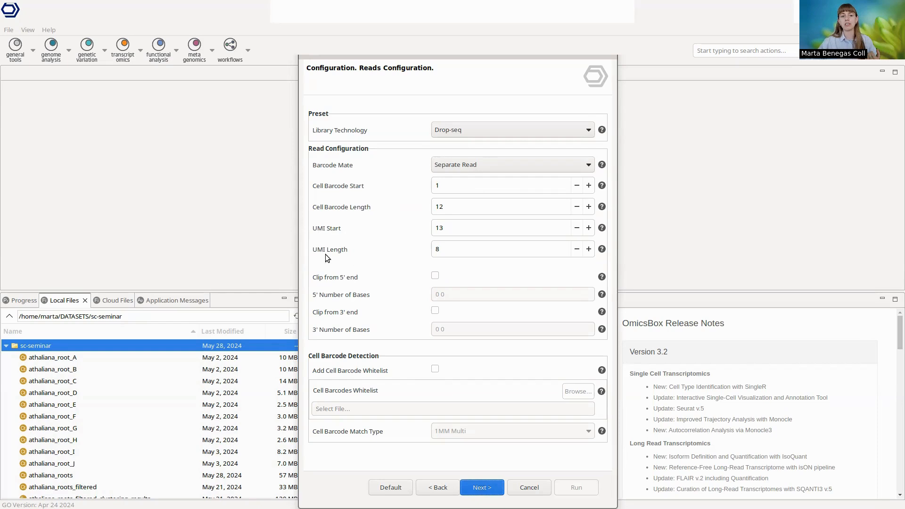
# Step: Try the 10x Chromium 3' v1, 10x Chromium 3' v2 and Custom presets as the library technology
pyautogui.click(478, 129)
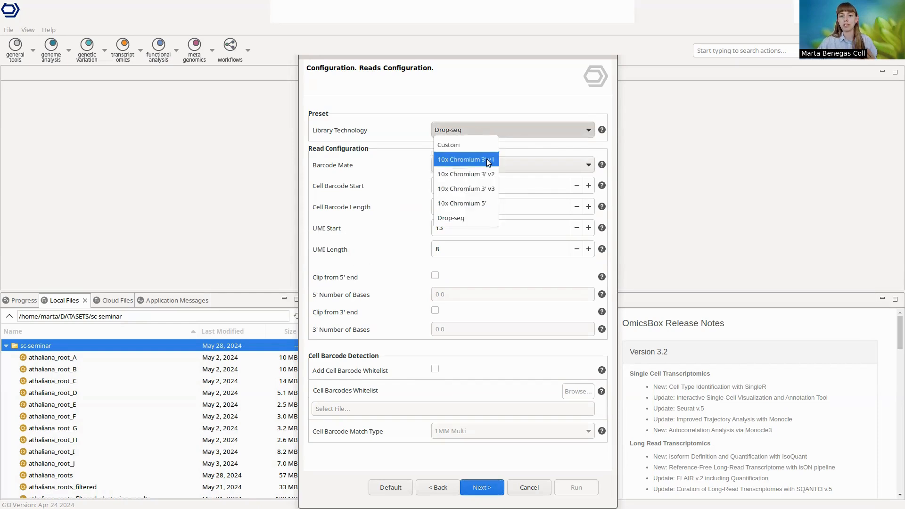
pyautogui.press('Escape')
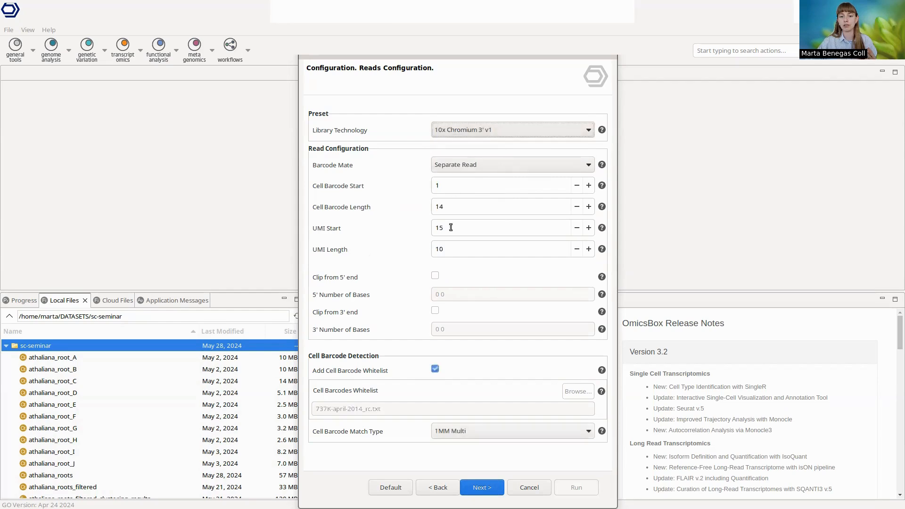
pyautogui.click(473, 127)
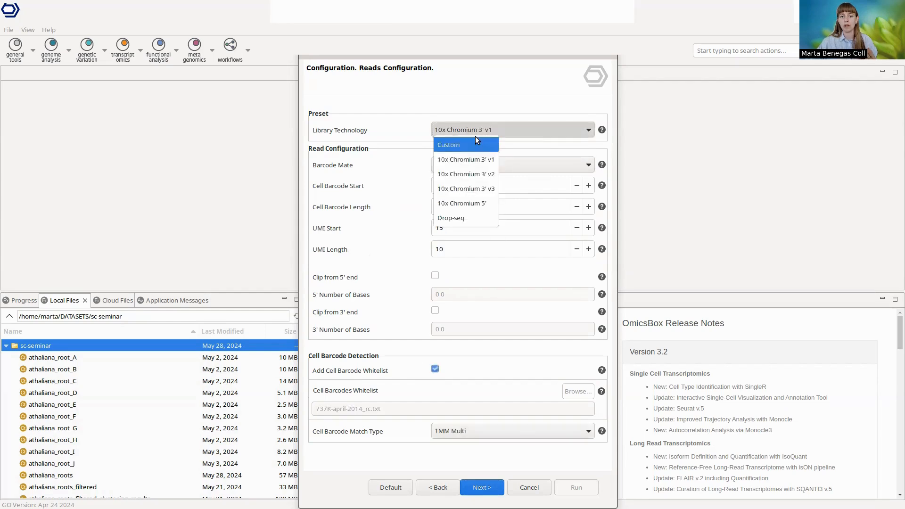
pyautogui.click(476, 173)
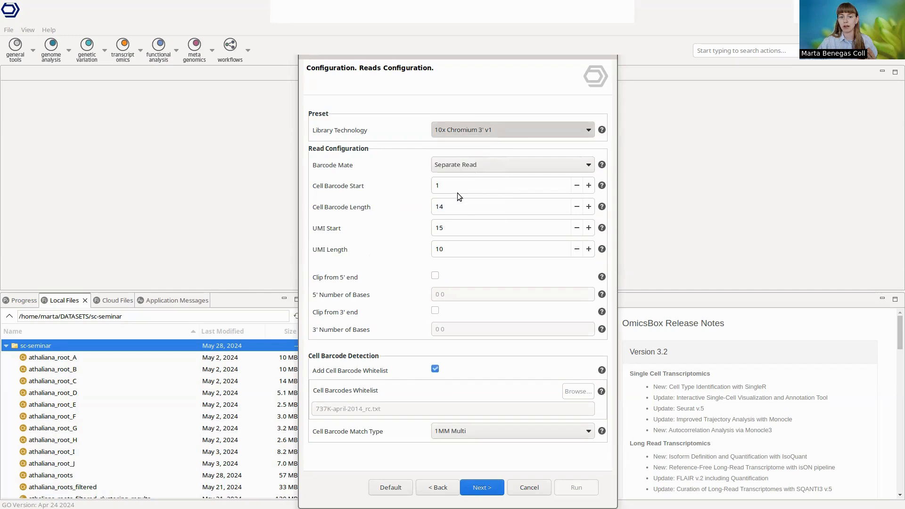
pyautogui.click(473, 132)
pyautogui.click(478, 146)
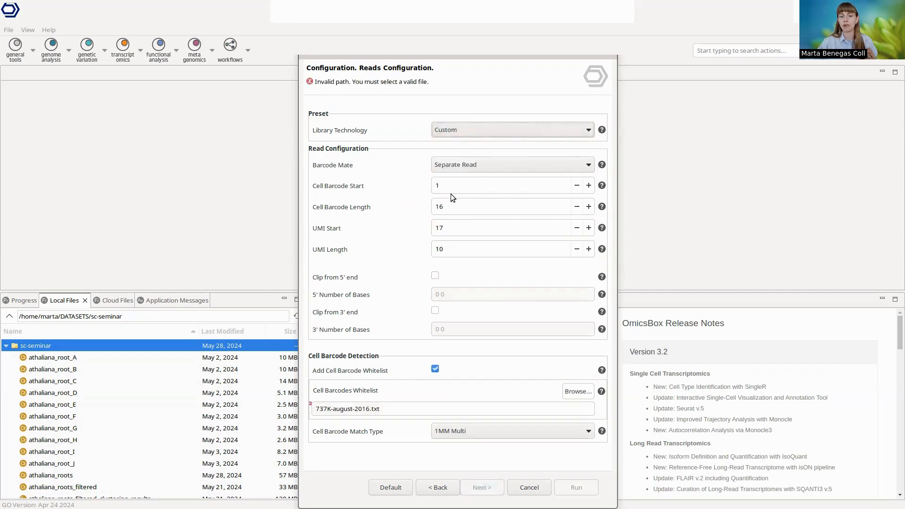
# Step: Set the library technology to Drop-seq and accept the default alignment parameters to reach the counting configuration
pyautogui.click(450, 129)
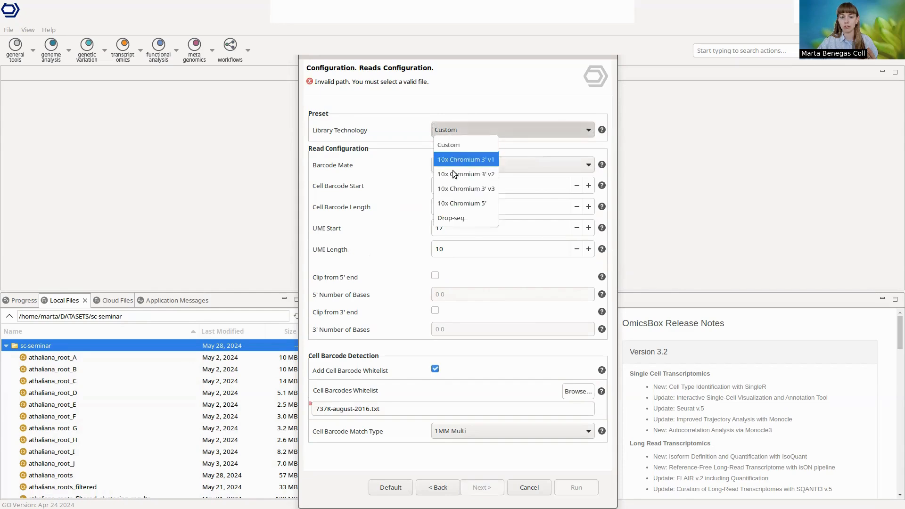
pyautogui.click(456, 218)
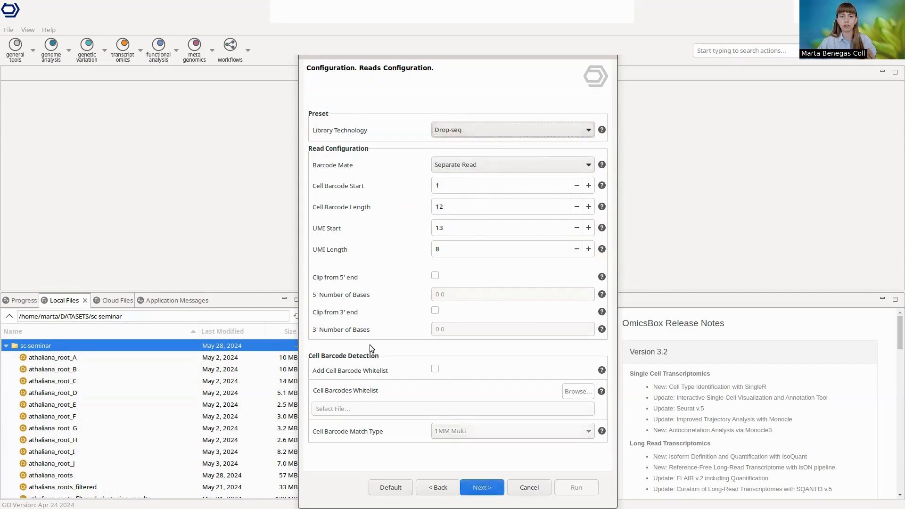
pyautogui.click(488, 490)
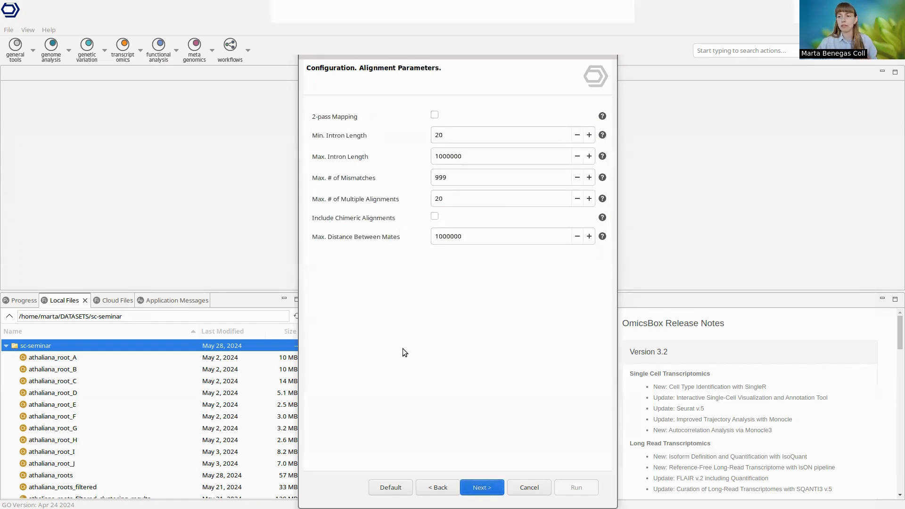
pyautogui.click(489, 492)
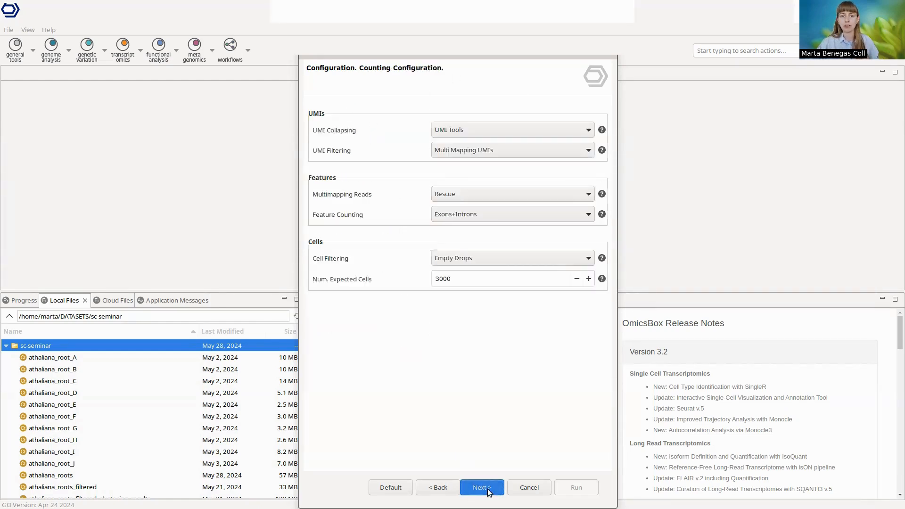
# Step: Keep UMI Tools for UMI collapsing and Multi Mapping UMIs for UMI filtering, and continue to the output settings
pyautogui.click(470, 130)
pyautogui.click(470, 130)
pyautogui.click(529, 151)
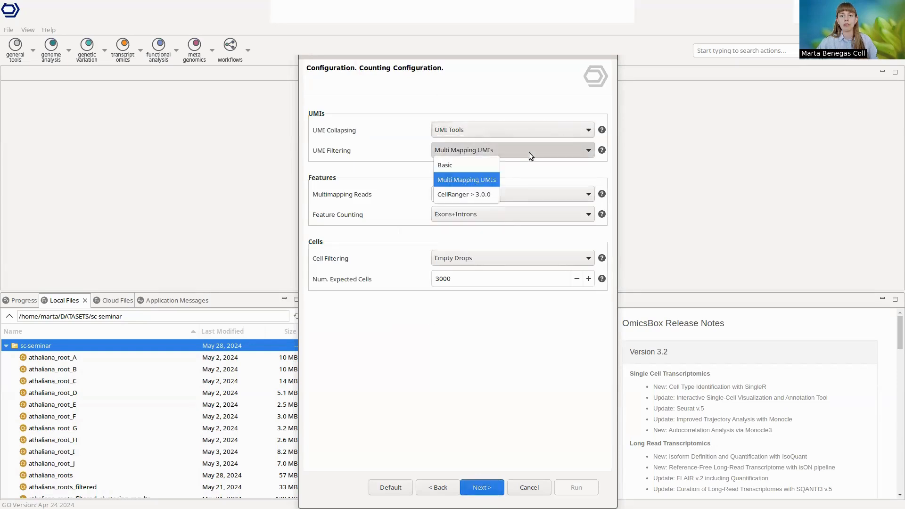
pyautogui.click(501, 185)
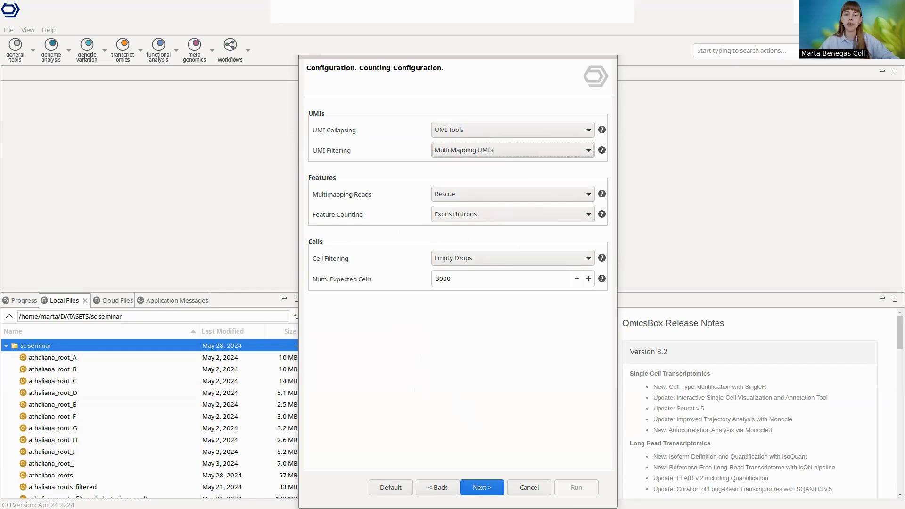
pyautogui.click(478, 488)
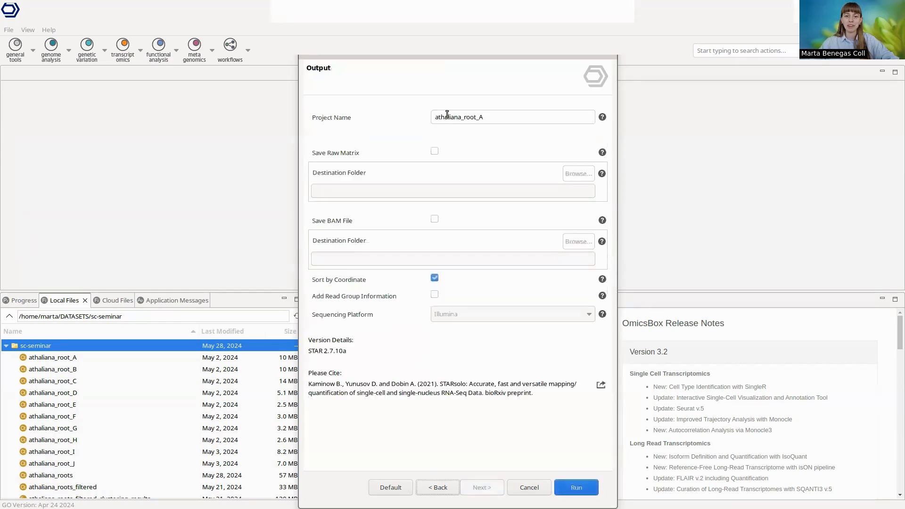
# Step: Run the quantification with the project name athaliana_root_A and check the job's progress
pyautogui.moveTo(439, 119); pyautogui.dragTo(484, 120)
pyautogui.click(485, 119)
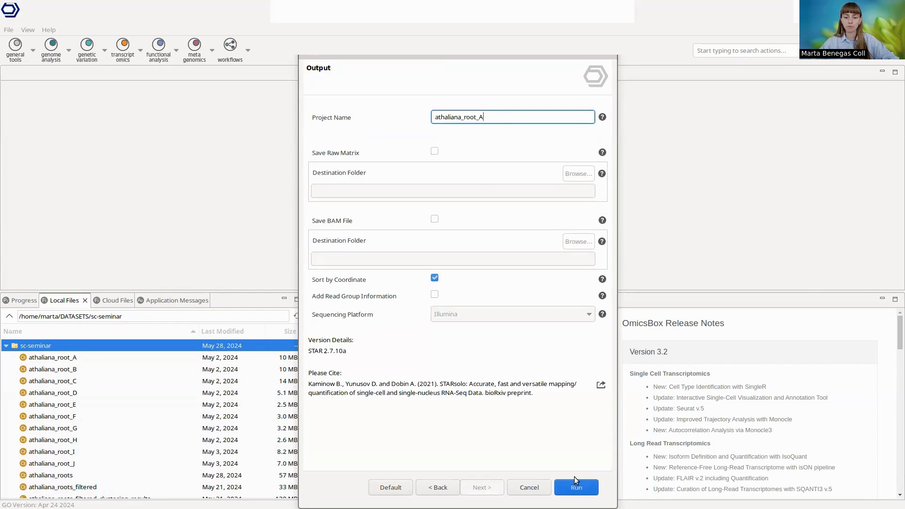
pyautogui.click(583, 489)
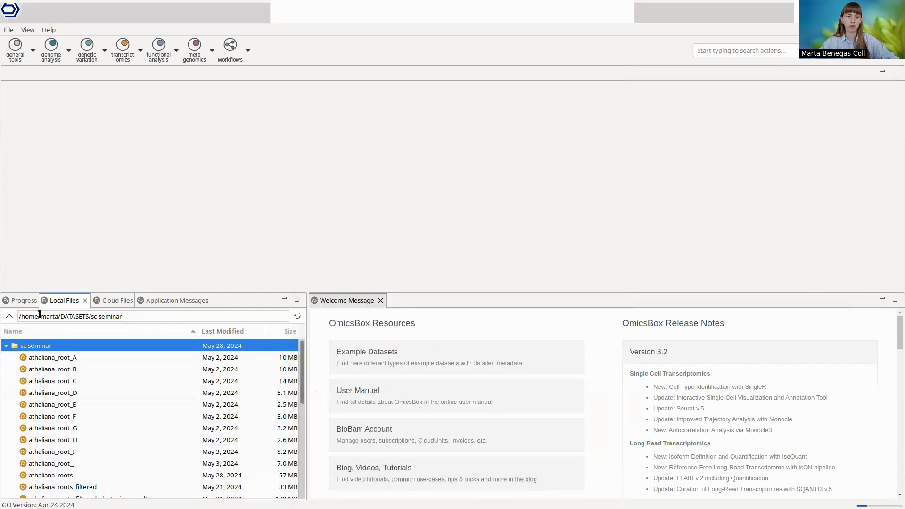
pyautogui.click(25, 302)
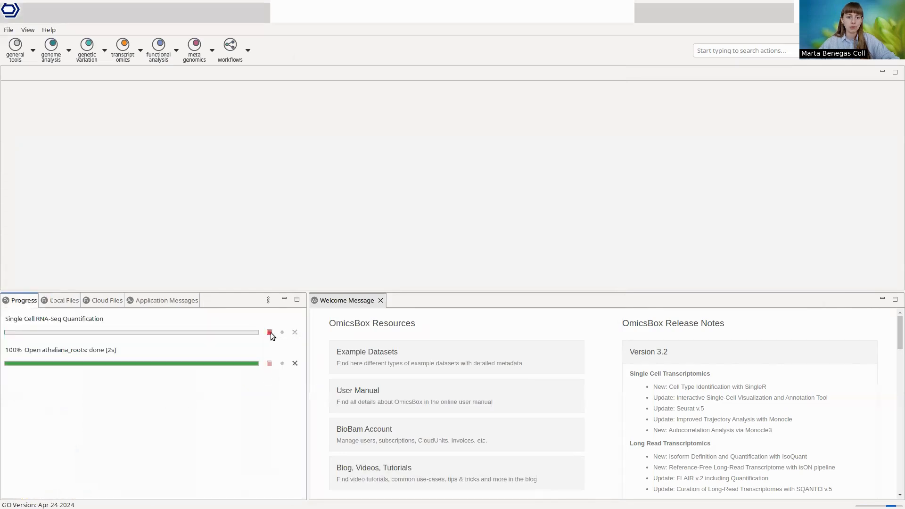
# Step: Open the athaliana_root_A single cell counts table from the local sc-seminar folder
pyautogui.click(62, 300)
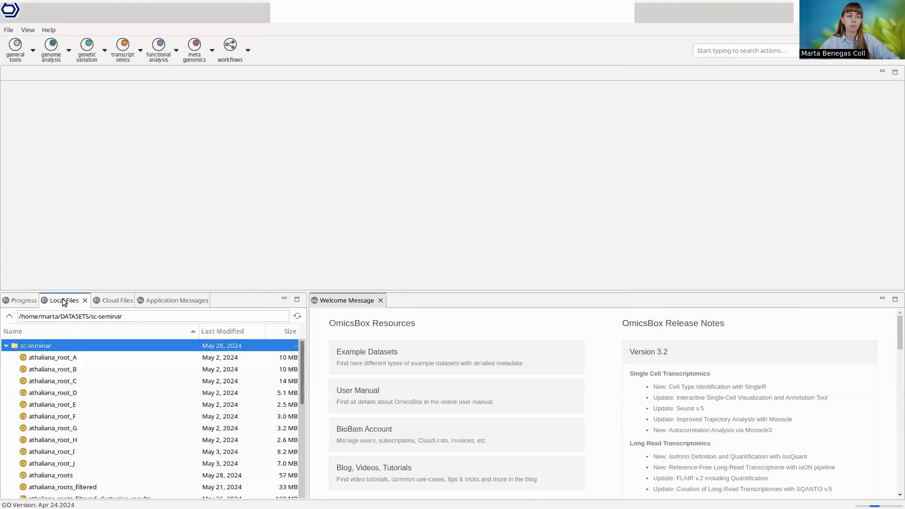
pyautogui.click(82, 355)
pyautogui.doubleClick(83, 354)
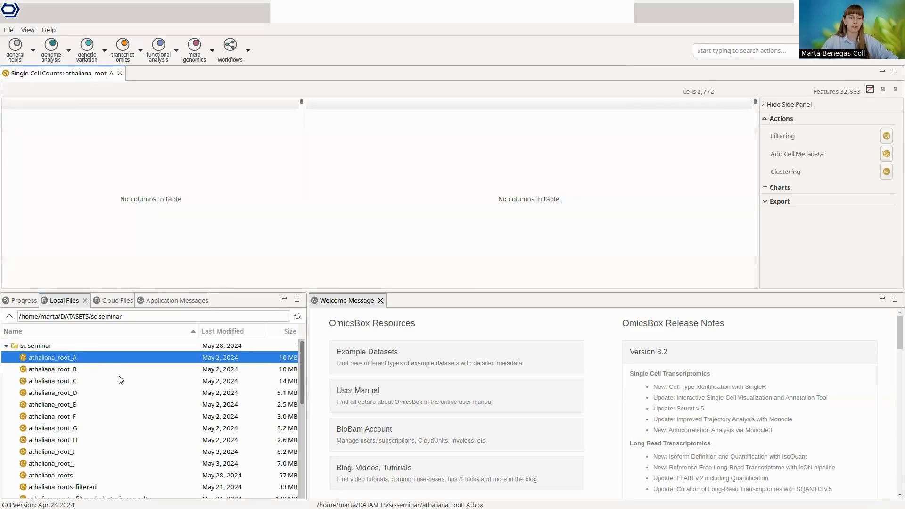
# Step: Open the summary_A report and umis_per_cell_A chart, and enlarge the lower area to read the quantification summary
pyautogui.scroll(-2, 118, 379)
pyautogui.scroll(-4, 118, 380)
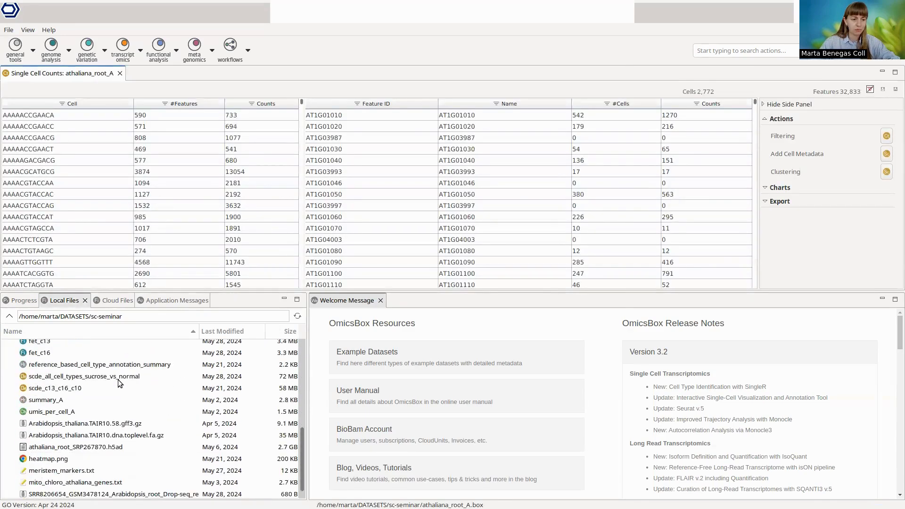
pyautogui.doubleClick(53, 400)
pyautogui.doubleClick(52, 412)
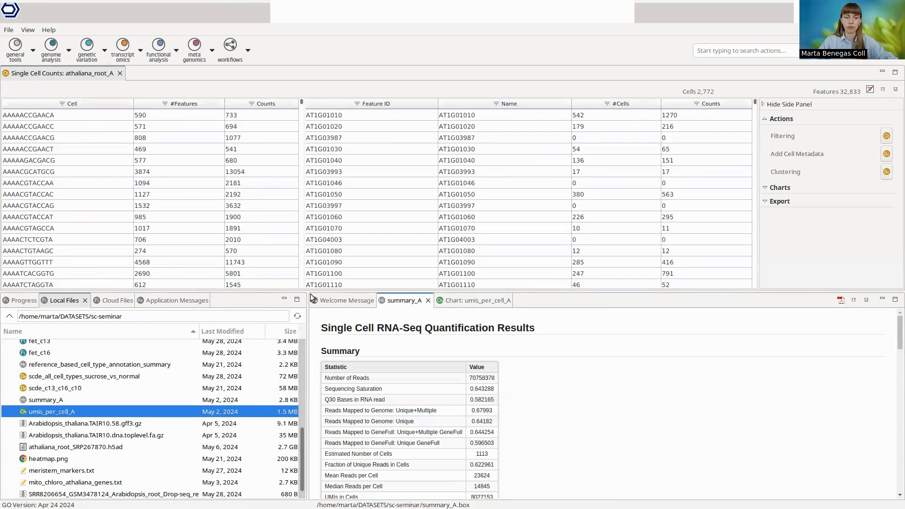
pyautogui.moveTo(304, 292); pyautogui.dragTo(293, 214)
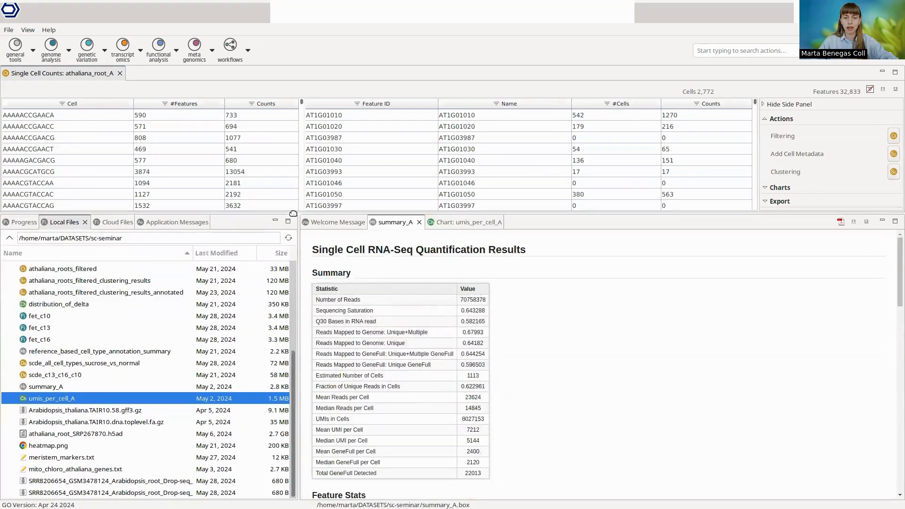
# Step: Review the summary_A statistics, including mean reads per cell, view the umis_per_cell_A chart, and return to the summary
pyautogui.scroll(-10, 547, 408)
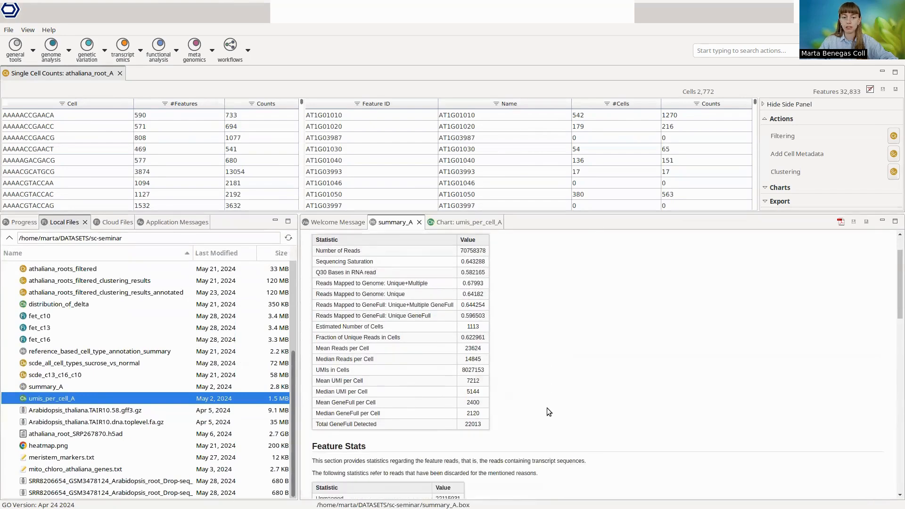
pyautogui.scroll(10, 548, 406)
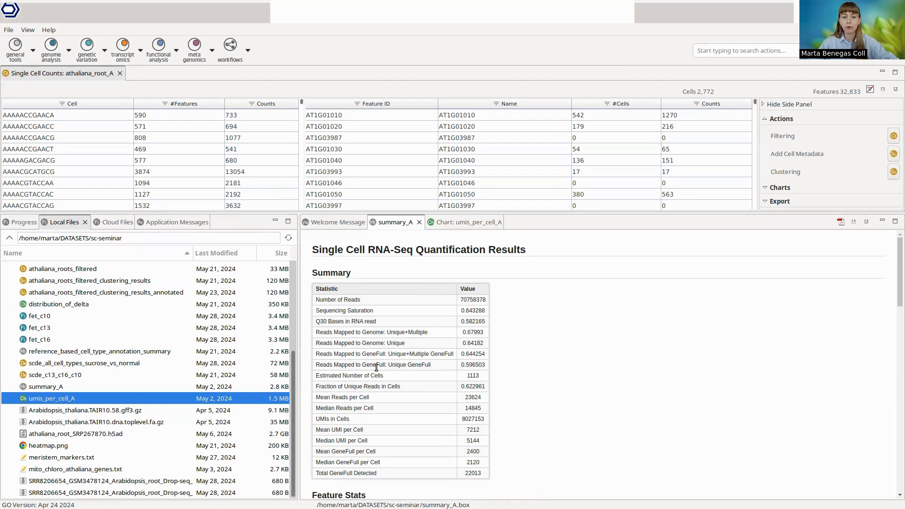
pyautogui.moveTo(321, 399); pyautogui.dragTo(367, 395)
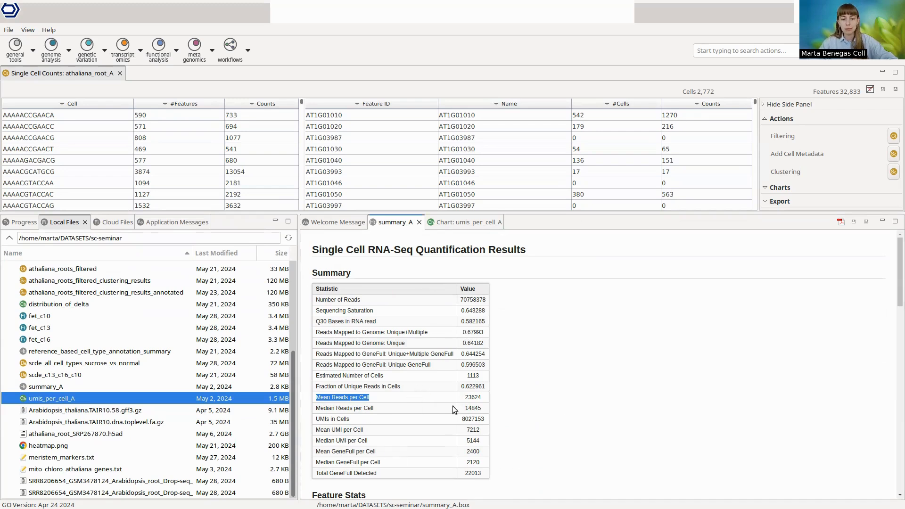
pyautogui.click(566, 406)
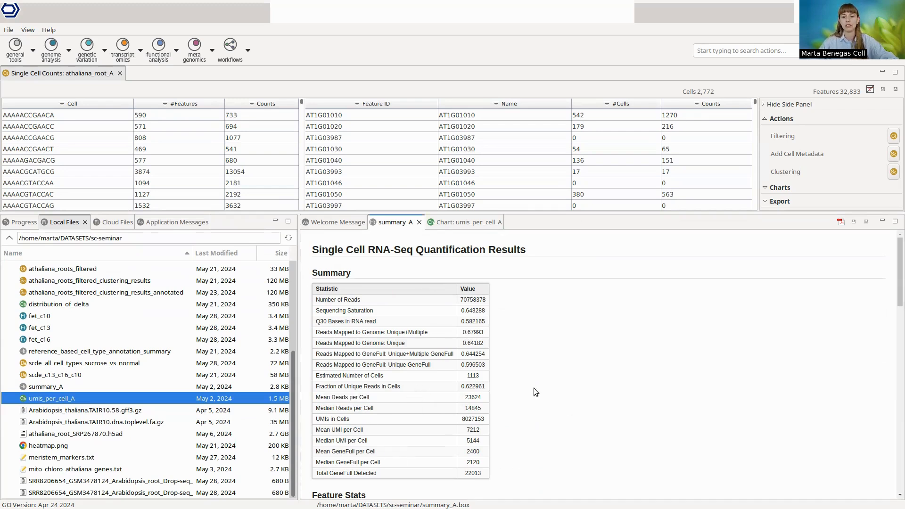
pyautogui.click(469, 223)
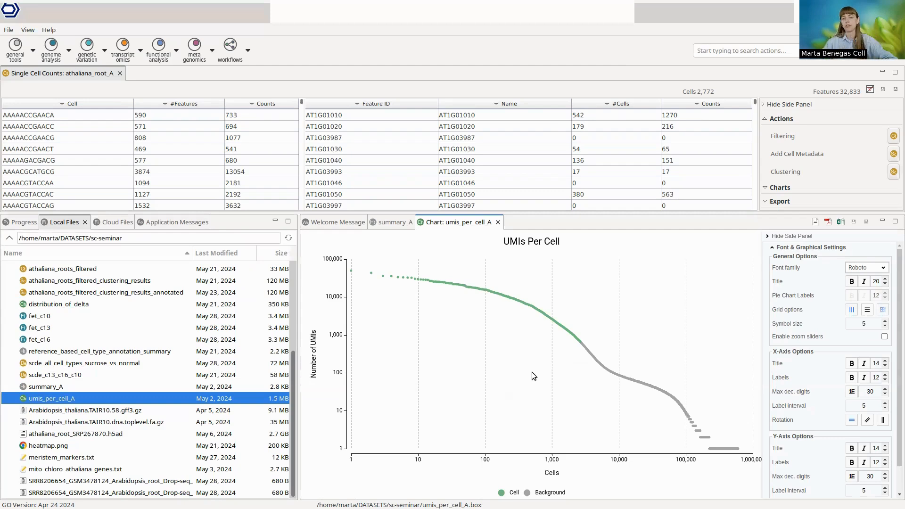
pyautogui.click(385, 222)
# Step: Set up Merge Single Cell Counts with the tables athaliana_root_A to athaliana_root_J as input and continue to the configuration
pyautogui.scroll(4, 112, 337)
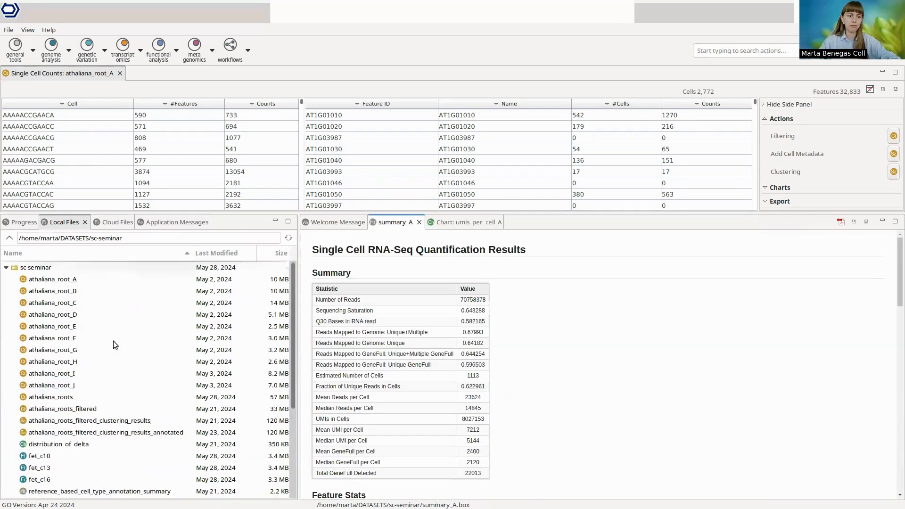
pyautogui.click(74, 281)
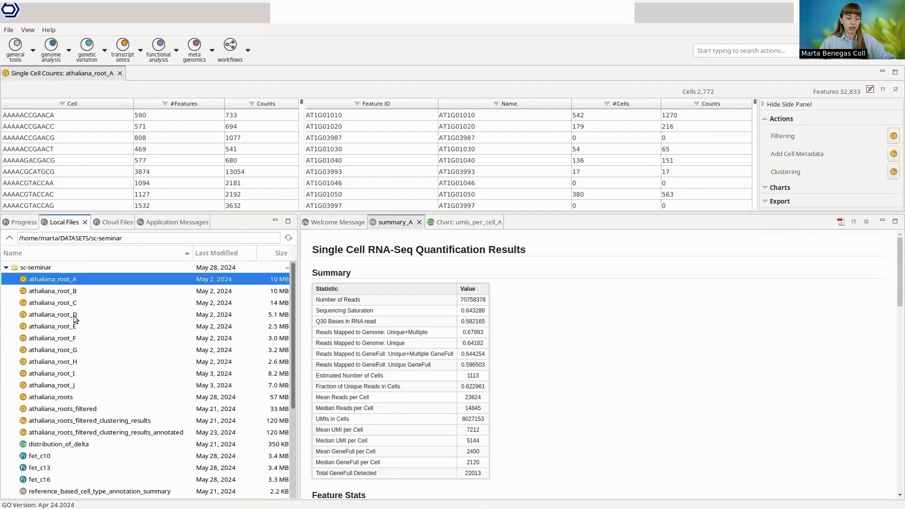
pyautogui.keyDown('shift'); pyautogui.click(77, 383); pyautogui.keyUp('shift')
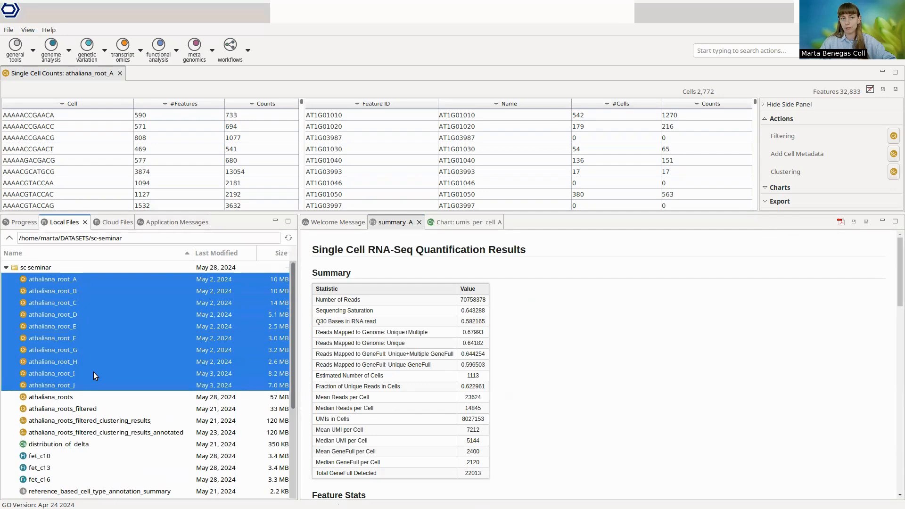
pyautogui.click(132, 56)
pyautogui.moveTo(210, 164)
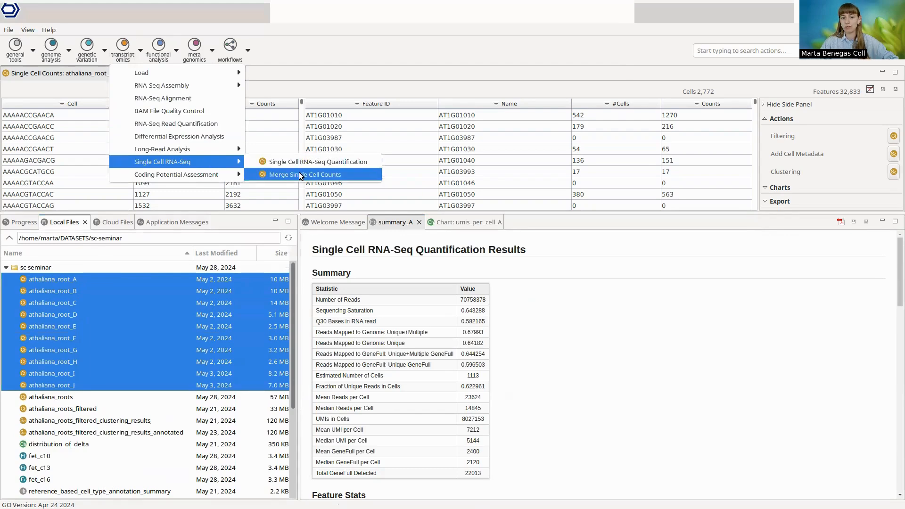
pyautogui.click(347, 173)
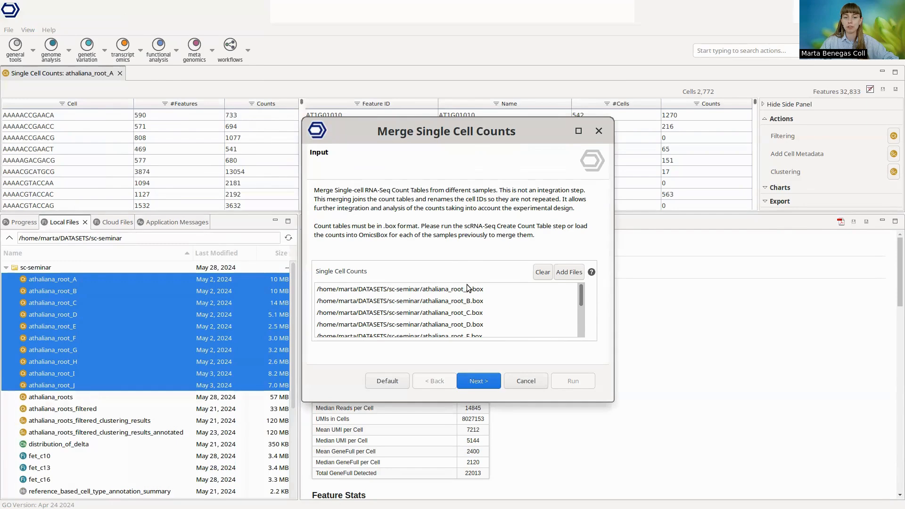
pyautogui.scroll(-1, 464, 288)
pyautogui.scroll(-4, 466, 290)
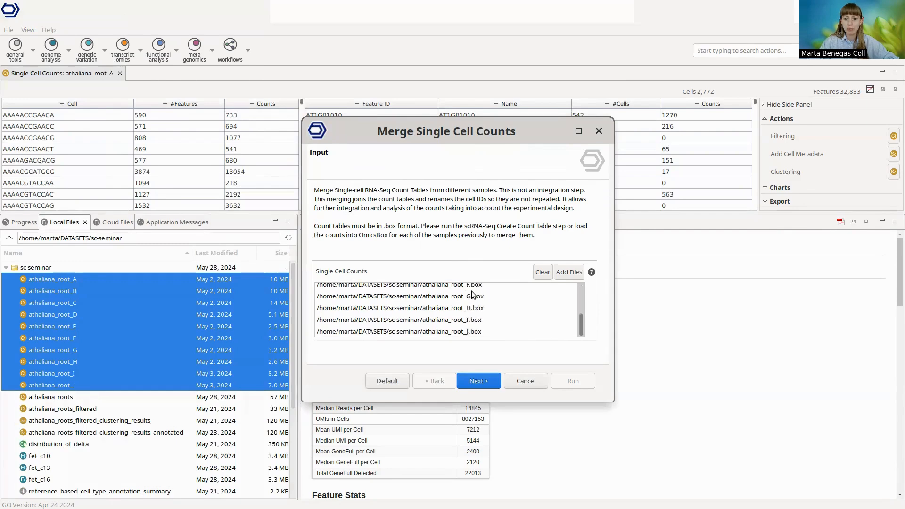
pyautogui.click(476, 380)
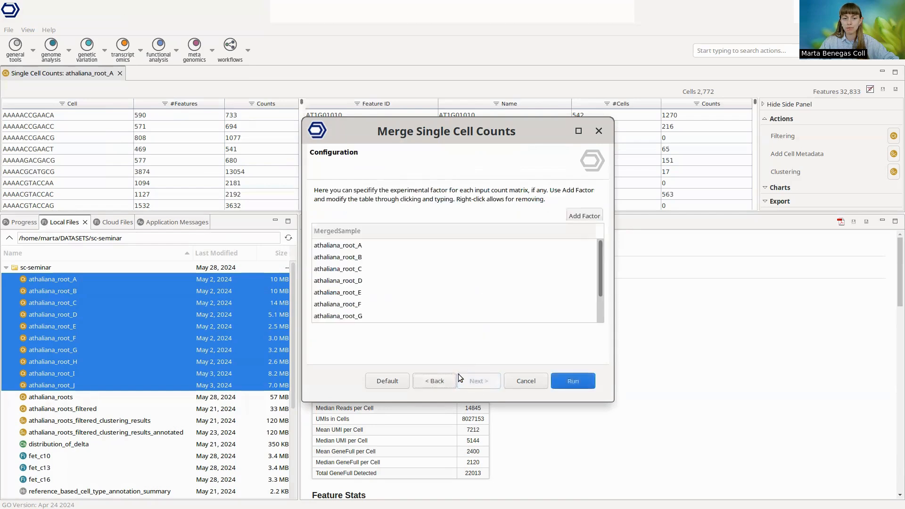
# Step: Add an experimental factor named medium to the merge configuration
pyautogui.click(589, 216)
pyautogui.write('medium')
pyautogui.press('Return')
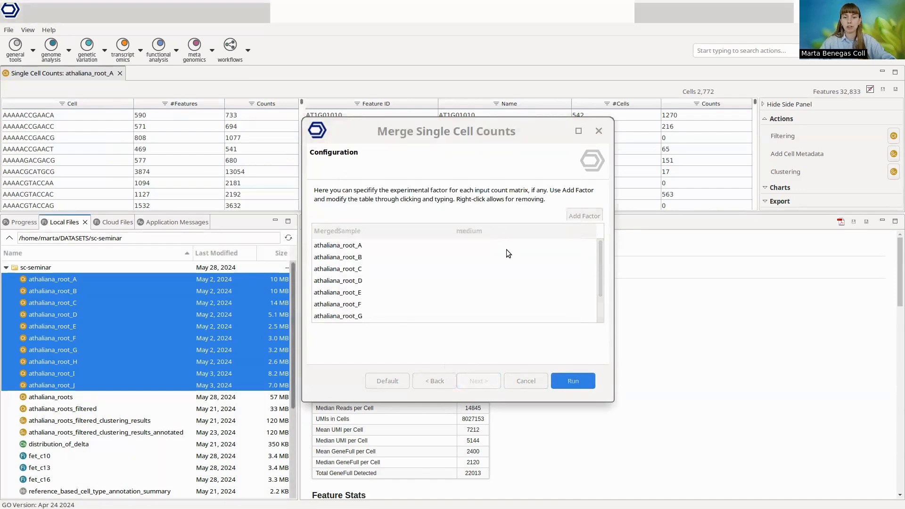
# Step: Set the medium to sucrose for samples athaliana_root_A, athaliana_root_B and athaliana_root_C
pyautogui.click(506, 250)
pyautogui.write('sucrose')
pyautogui.doubleClick(474, 246)
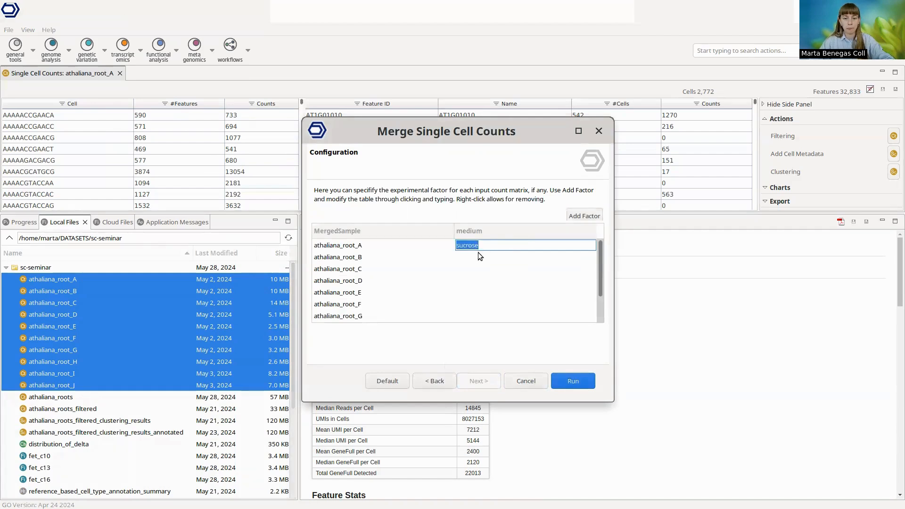
pyautogui.hotkey('ctrl', 'c')
pyautogui.click(478, 255)
pyautogui.hotkey('ctrl', 'v')
pyautogui.click(484, 270)
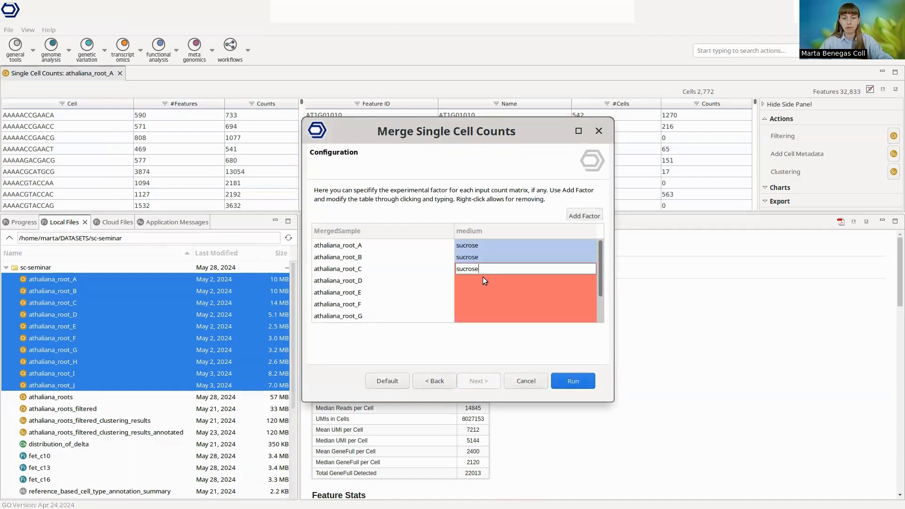
# Step: Set the medium to normal for samples athaliana_root_D to athaliana_root_J
pyautogui.click(486, 279)
pyautogui.write('normal')
pyautogui.doubleClick(467, 281)
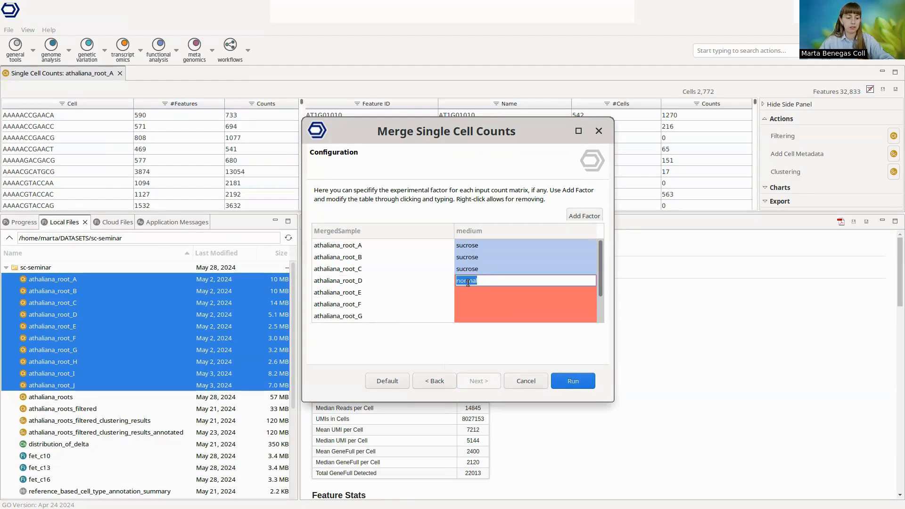
pyautogui.hotkey('ctrl', 'c')
pyautogui.click(473, 291)
pyautogui.hotkey('ctrl', 'v')
pyautogui.click(476, 304)
pyautogui.hotkey('ctrl', 'v')
pyautogui.click(479, 315)
pyautogui.hotkey('ctrl', 'v')
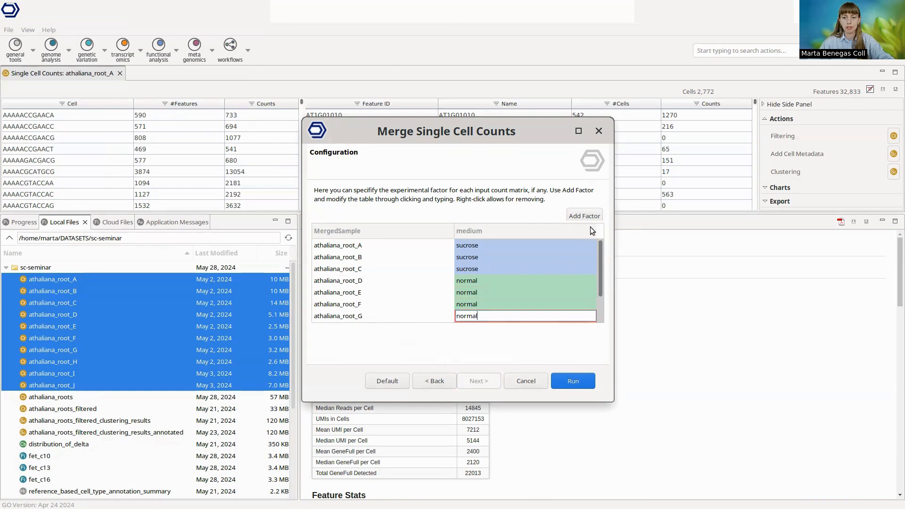
pyautogui.scroll(-1, 509, 275)
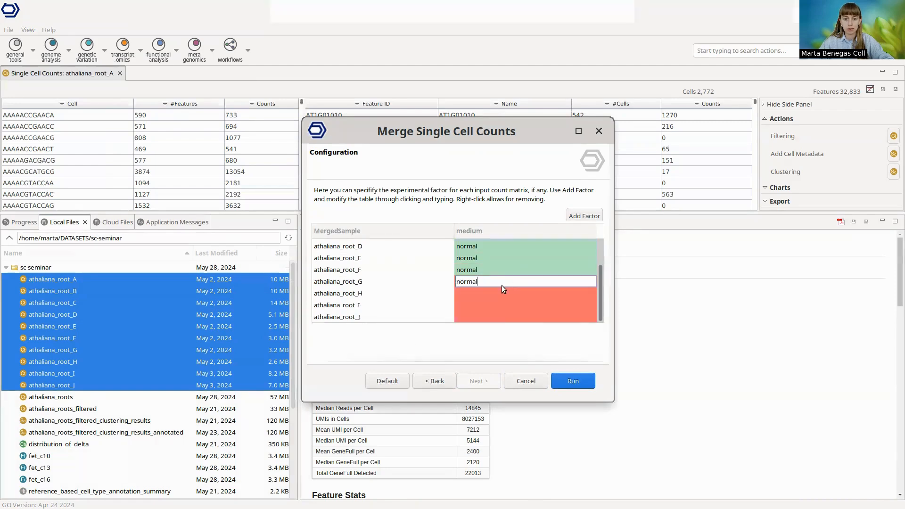
pyautogui.click(496, 292)
pyautogui.hotkey('ctrl', 'v')
pyautogui.click(485, 305)
pyautogui.hotkey('ctrl', 'v')
pyautogui.click(495, 317)
pyautogui.hotkey('ctrl', 'v')
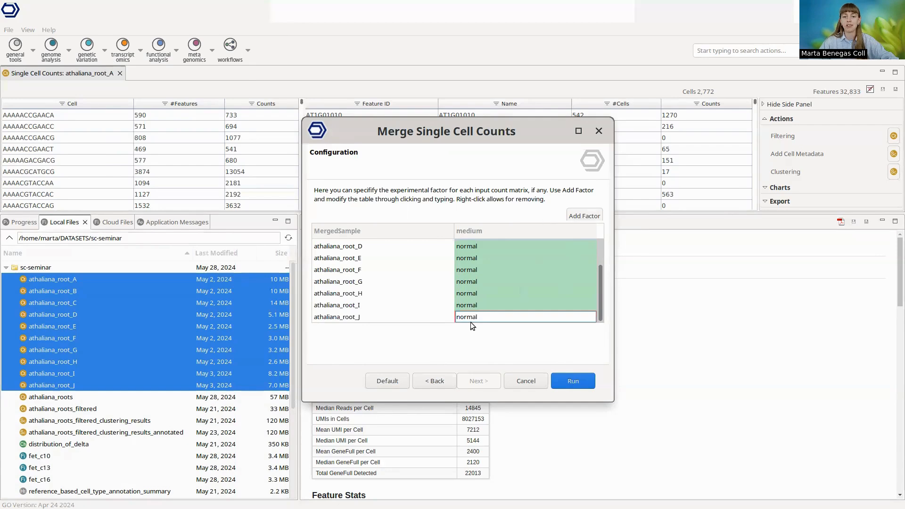
# Step: Run the count table merge, check the job's progress, and return to the local files
pyautogui.click(578, 380)
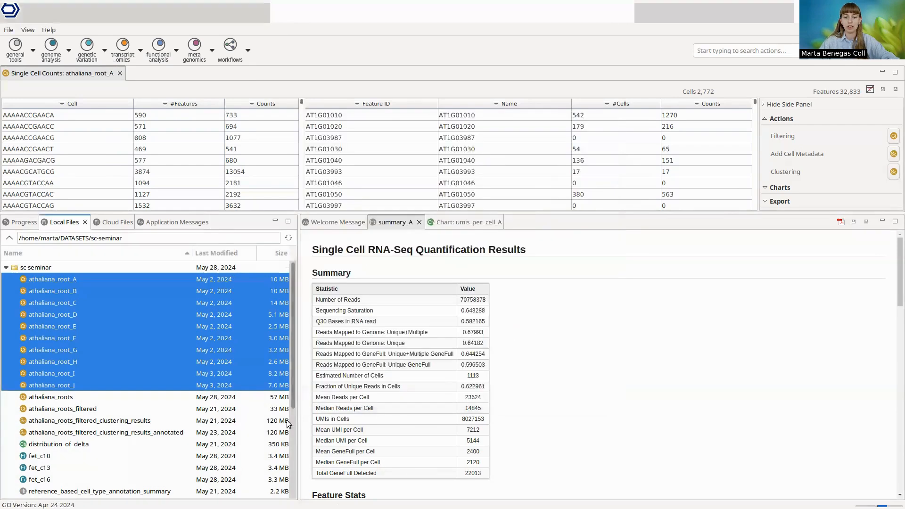
pyautogui.click(23, 222)
pyautogui.click(252, 255)
pyautogui.click(56, 222)
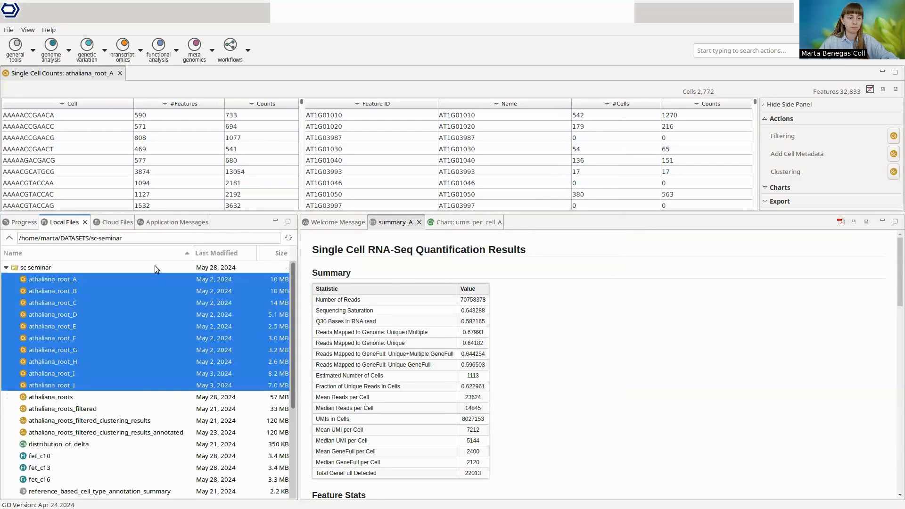
# Step: Open the merged athaliana_roots counts table, enlarge its area, and sort the cells in descending order of name
pyautogui.click(71, 395)
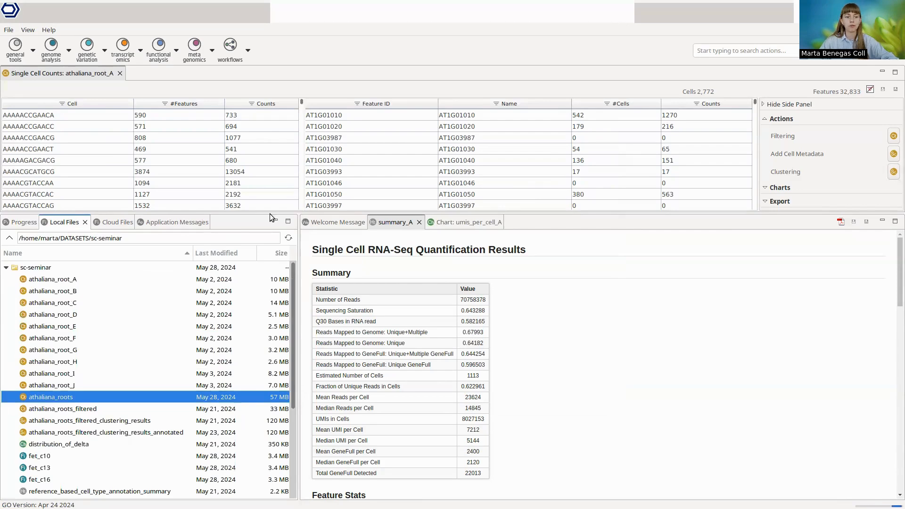
pyautogui.moveTo(298, 218); pyautogui.dragTo(289, 276)
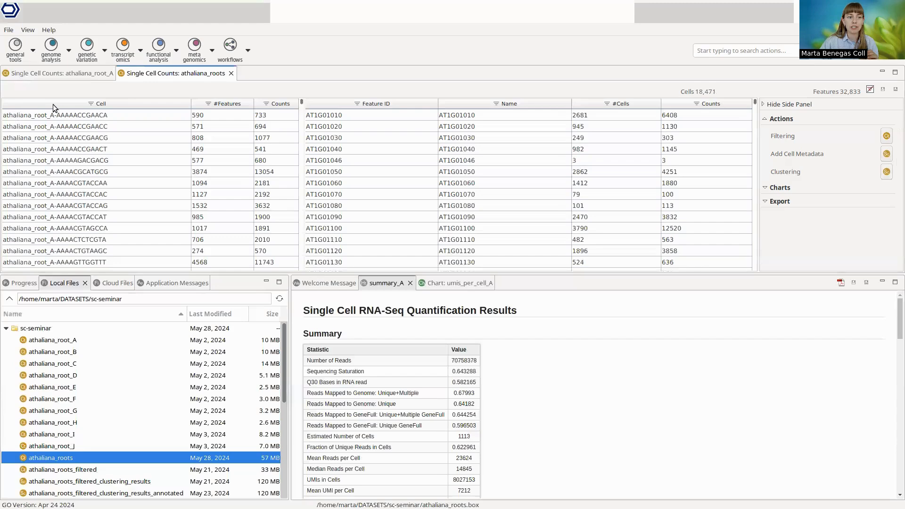
pyautogui.click(125, 103)
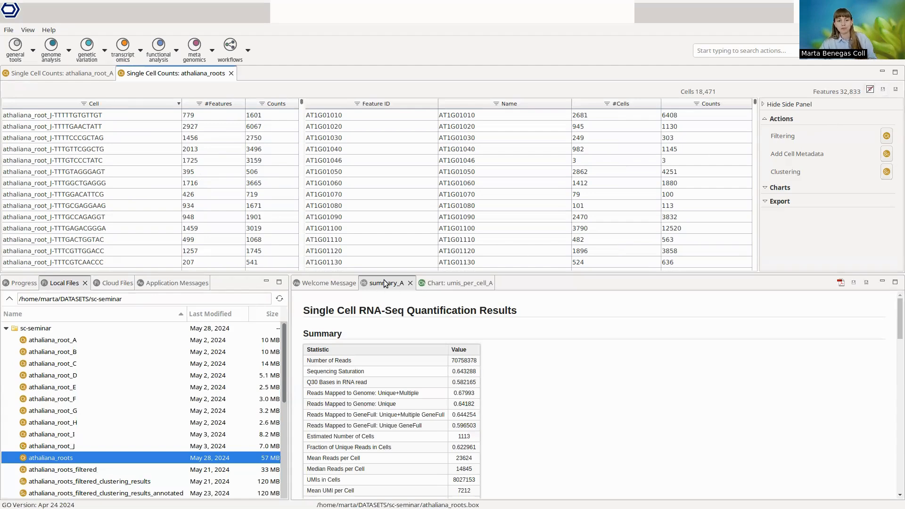
# Step: Close the summary_A report and umis_per_cell_A chart, and generate the Total Counts Distribution chart for athaliana_roots
pyautogui.click(410, 283)
pyautogui.click(444, 283)
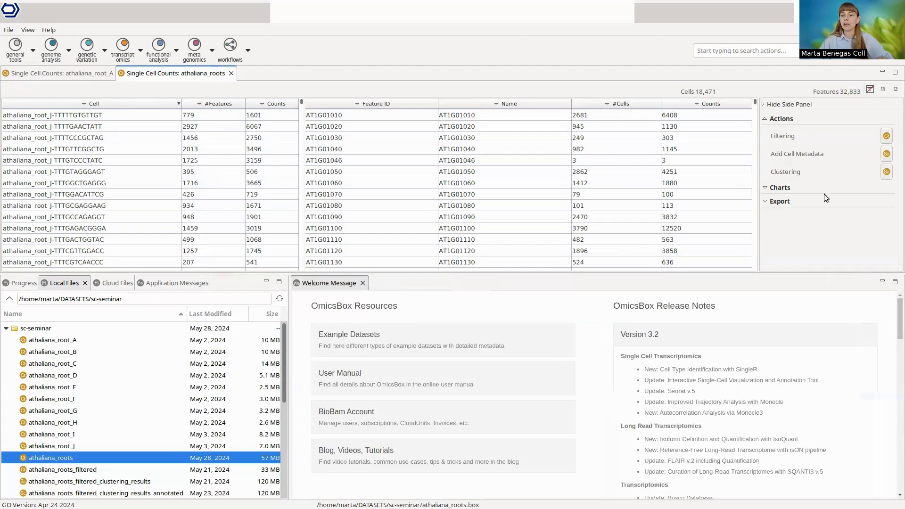
pyautogui.click(780, 187)
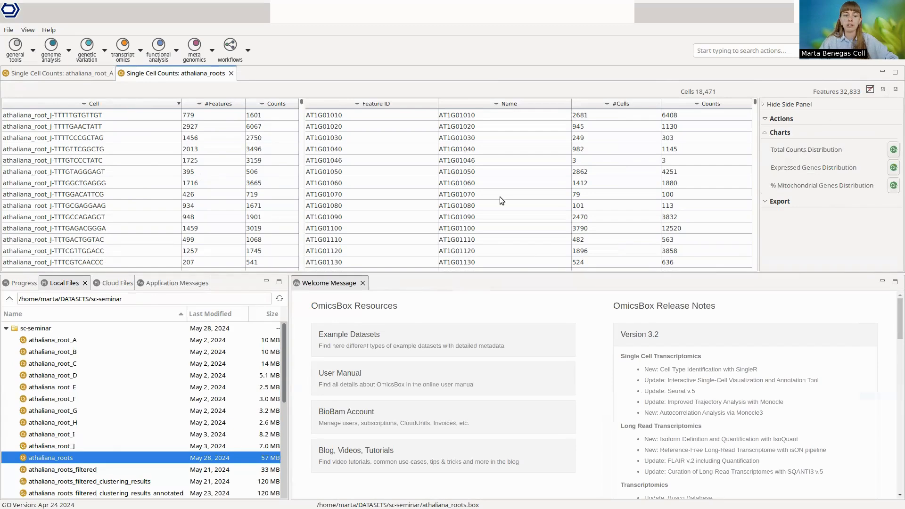
pyautogui.moveTo(290, 273); pyautogui.dragTo(228, 252)
pyautogui.click(894, 150)
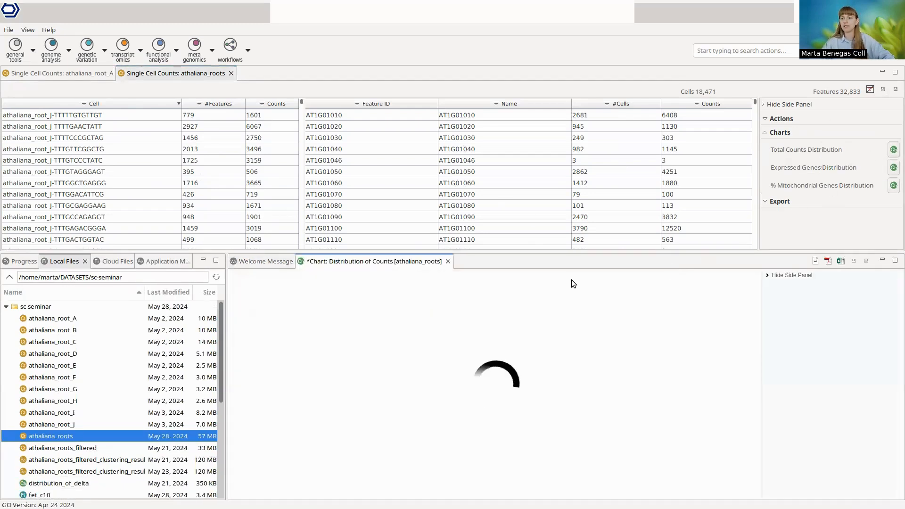
# Step: Hide the chart's settings, enlarge the Distribution of Counts chart, and inspect the box plots of samples A, B and C
pyautogui.click(766, 275)
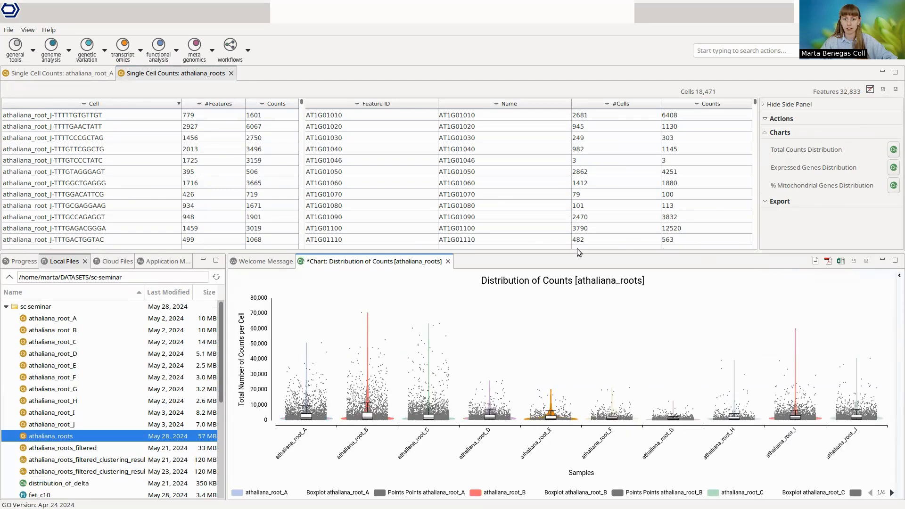
pyautogui.moveTo(578, 251); pyautogui.dragTo(471, 173)
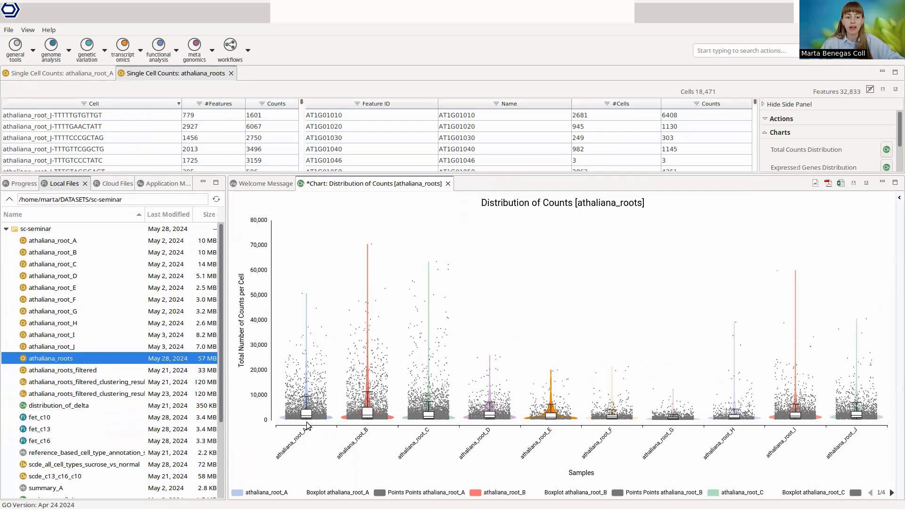
pyautogui.moveTo(306, 414)
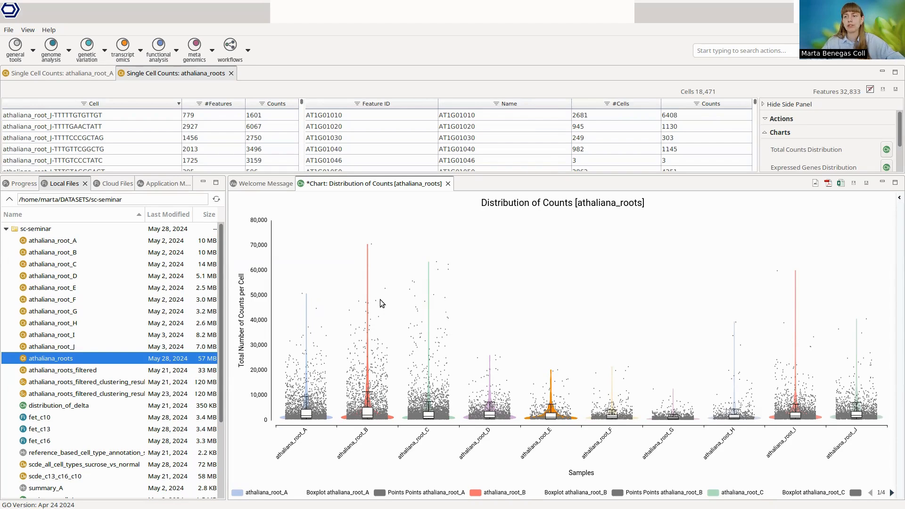
pyautogui.moveTo(366, 416)
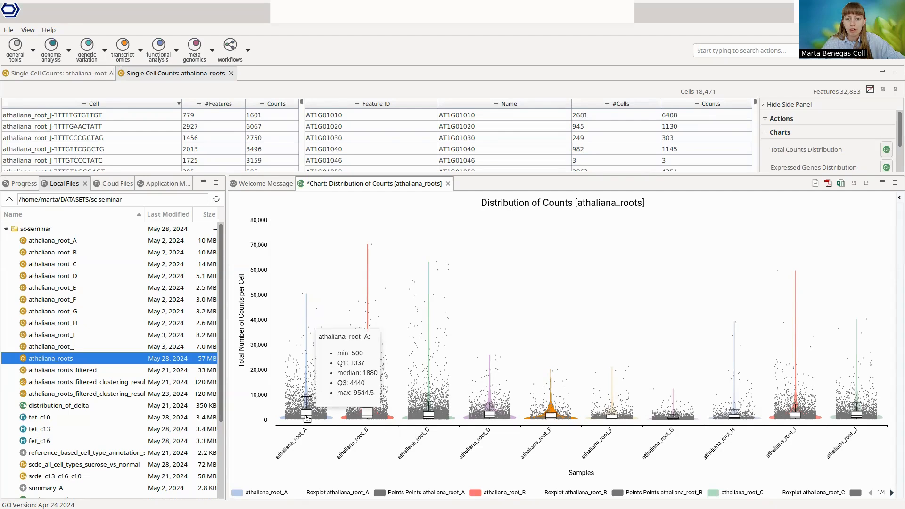
pyautogui.moveTo(428, 415)
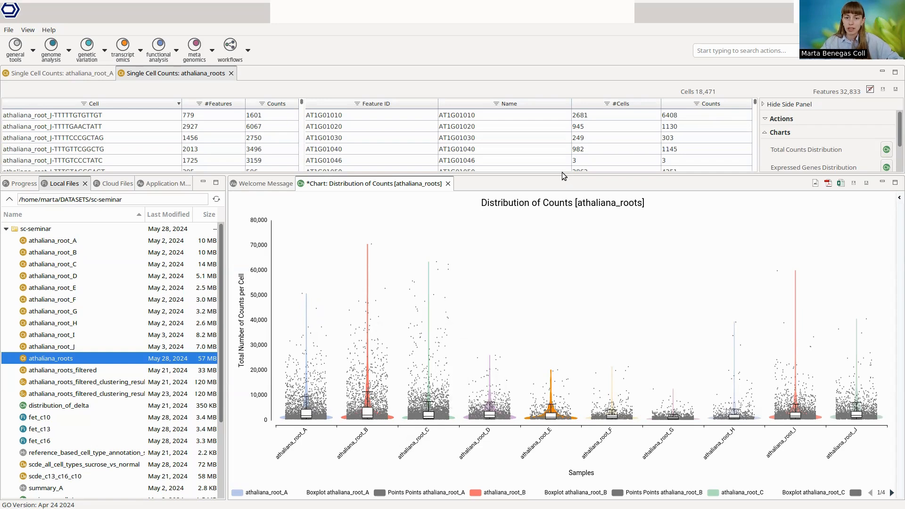
# Step: Generate the % Mitochondrial Genes Distribution chart for athaliana_roots using mito_chloro_athaliana_genes.txt as the mitochondrial genes file
pyautogui.moveTo(562, 173); pyautogui.dragTo(612, 205)
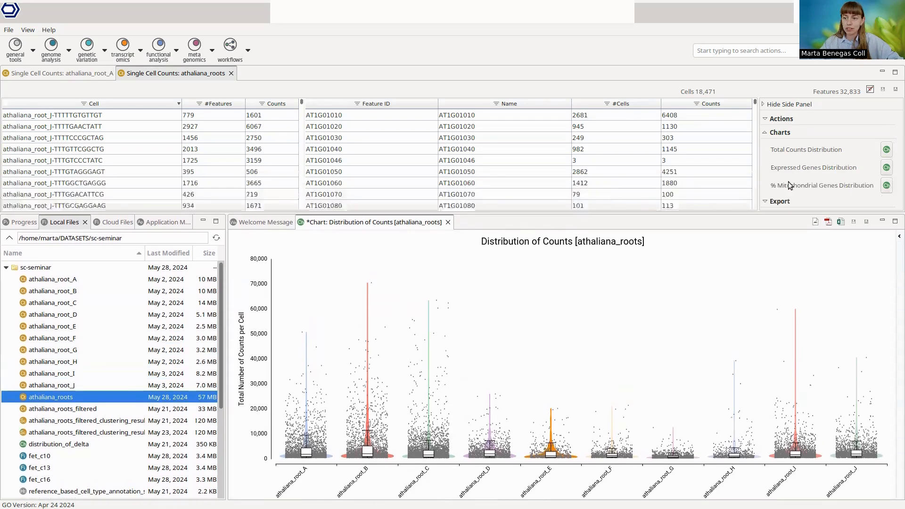
pyautogui.click(887, 185)
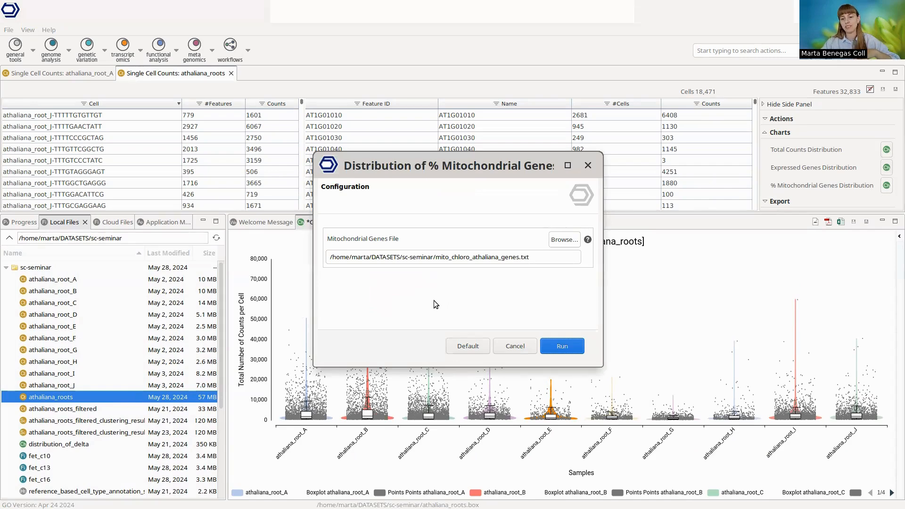
pyautogui.click(570, 347)
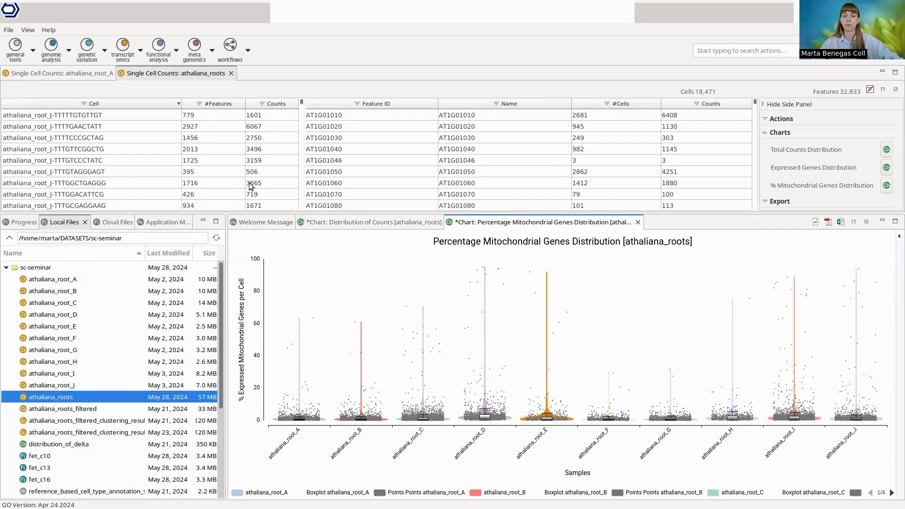
# Step: Set up filtering of the athaliana_roots counts with minimum cells of 100, minimum counts of 500 and maximum counts of 20000
pyautogui.click(786, 119)
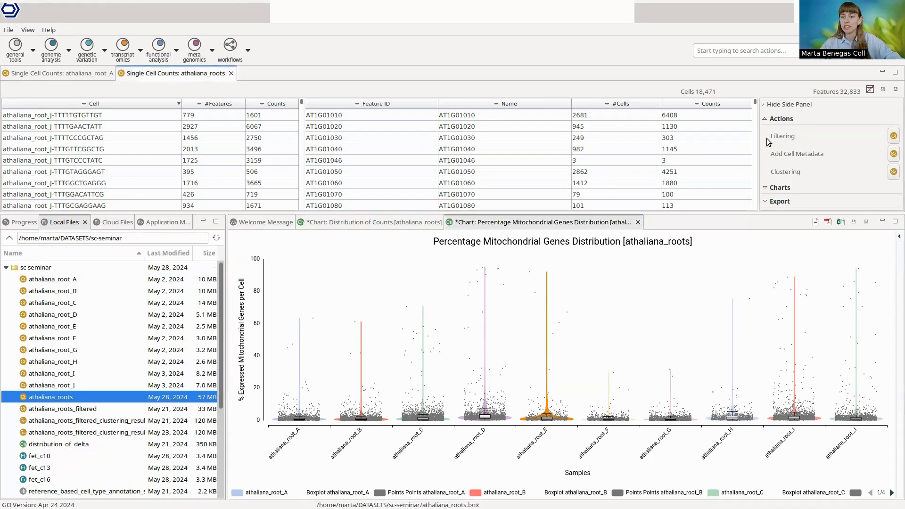
pyautogui.click(894, 137)
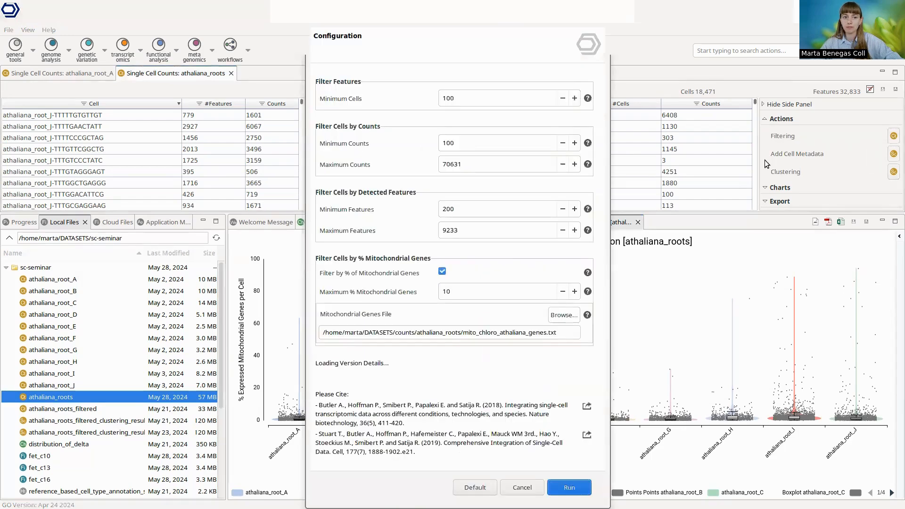
pyautogui.click(476, 101)
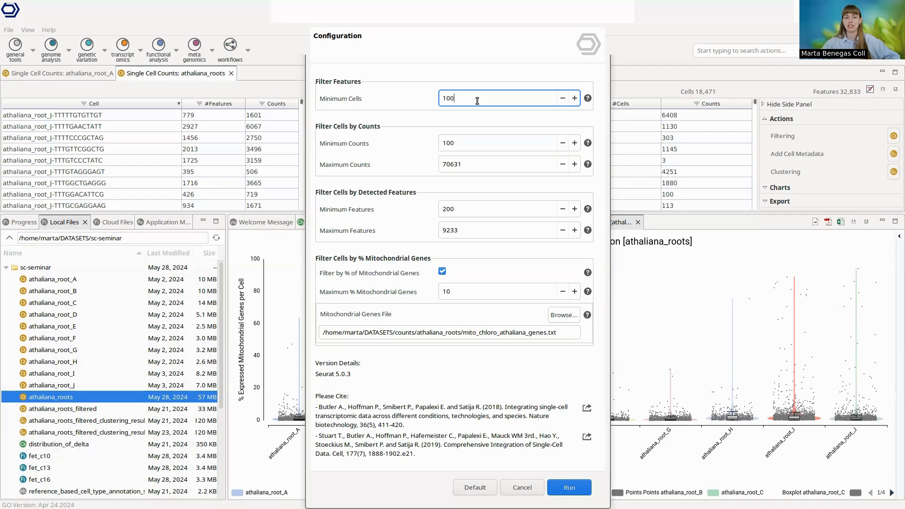
pyautogui.click(466, 142)
pyautogui.press('BackSpace')
pyautogui.press('BackSpace')
pyautogui.press('BackSpace')
pyautogui.write('500')
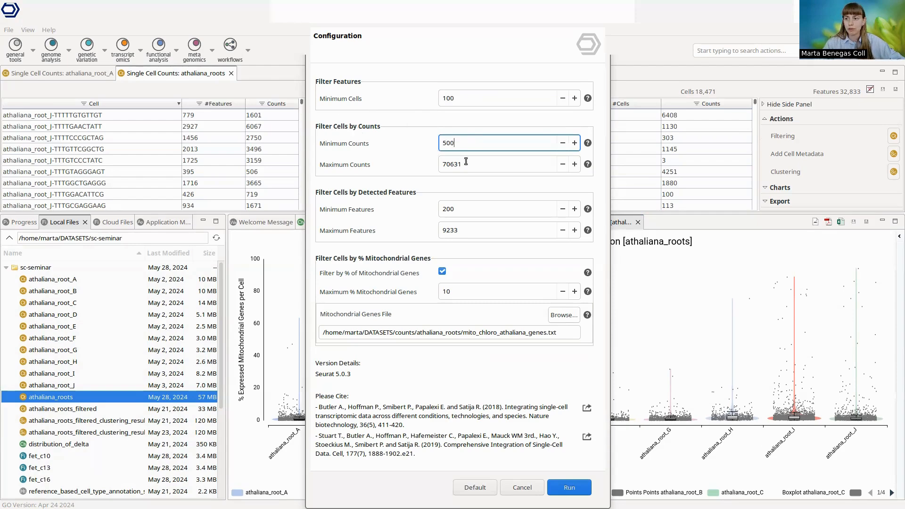
pyautogui.click(484, 166)
pyautogui.hotkey('ctrl', 'a')
pyautogui.write('20000')
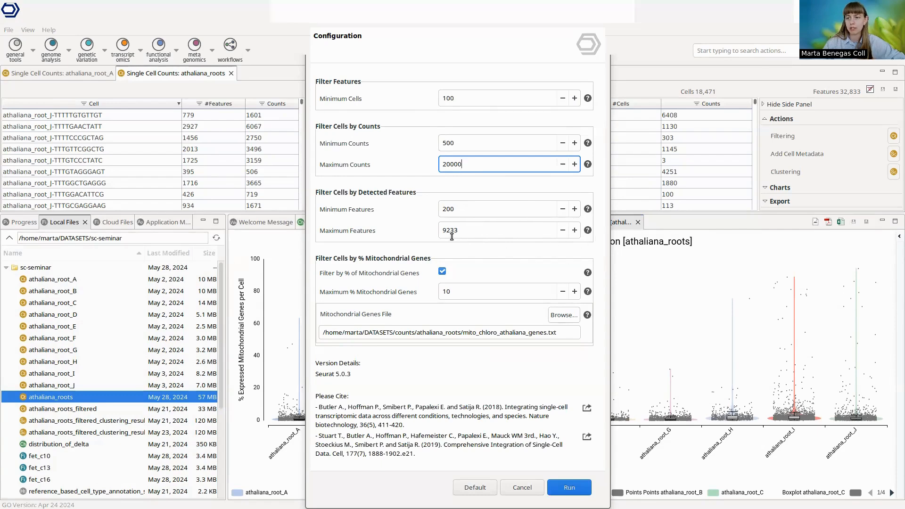
# Step: Set the maximum mitochondrial genes to 10%, use mito_chloro_athaliana_genes.txt as the mitochondrial genes file, and run the filtering
pyautogui.doubleClick(442, 295)
pyautogui.write('10')
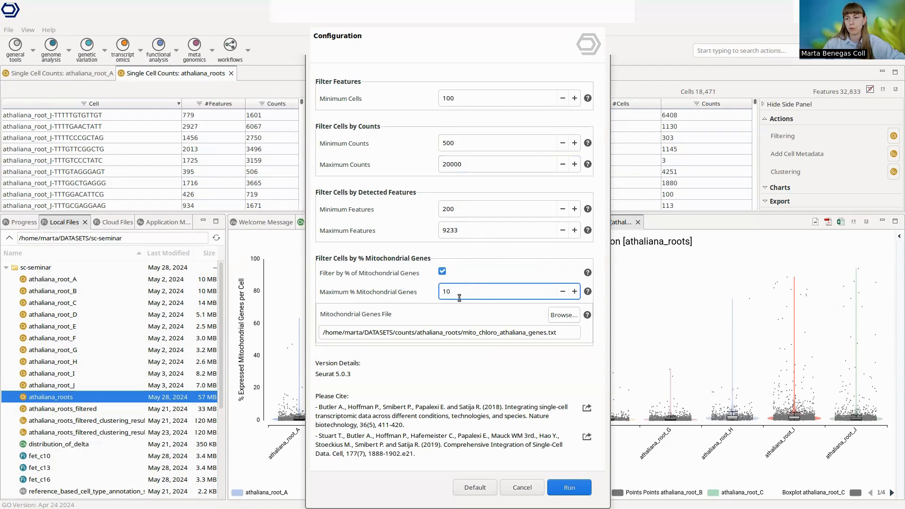
pyautogui.click(568, 315)
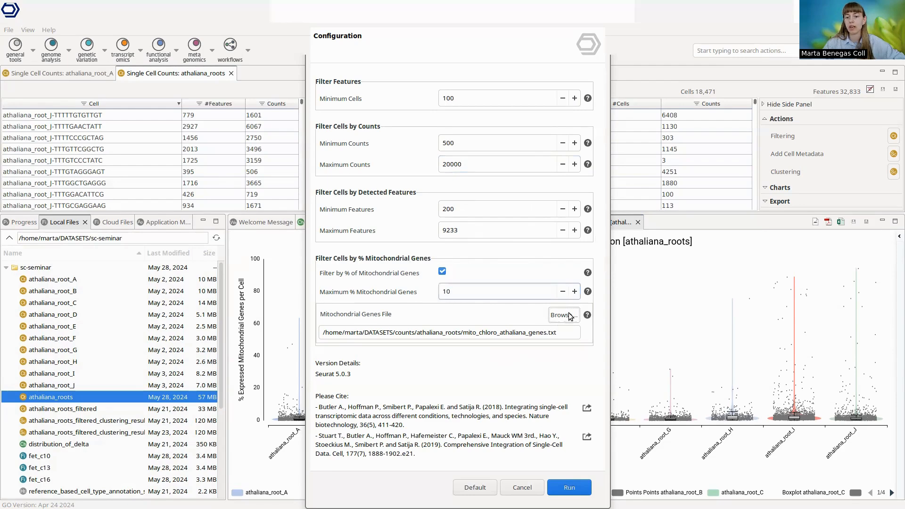
pyautogui.click(517, 138)
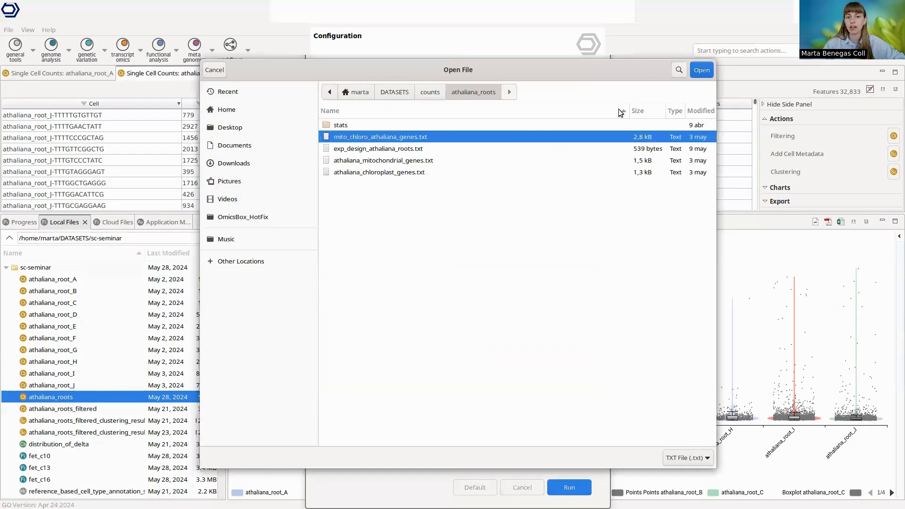
pyautogui.click(702, 71)
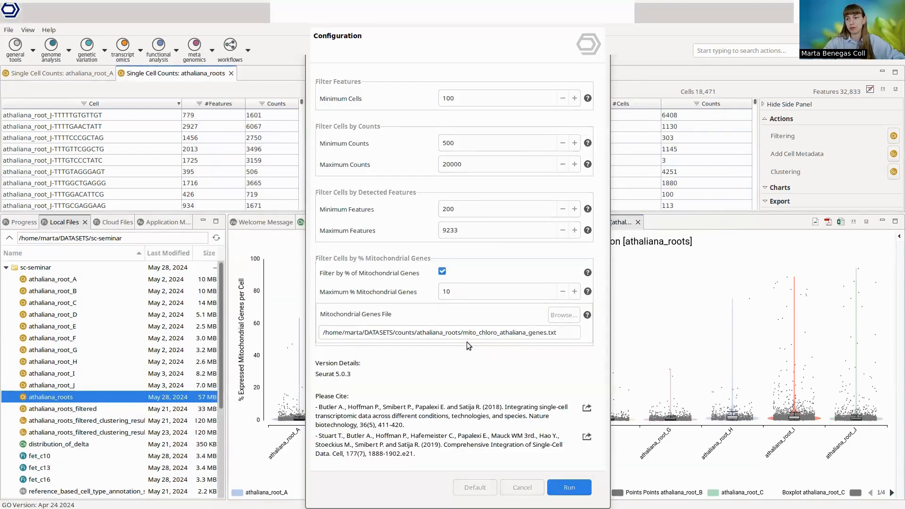
pyautogui.click(569, 488)
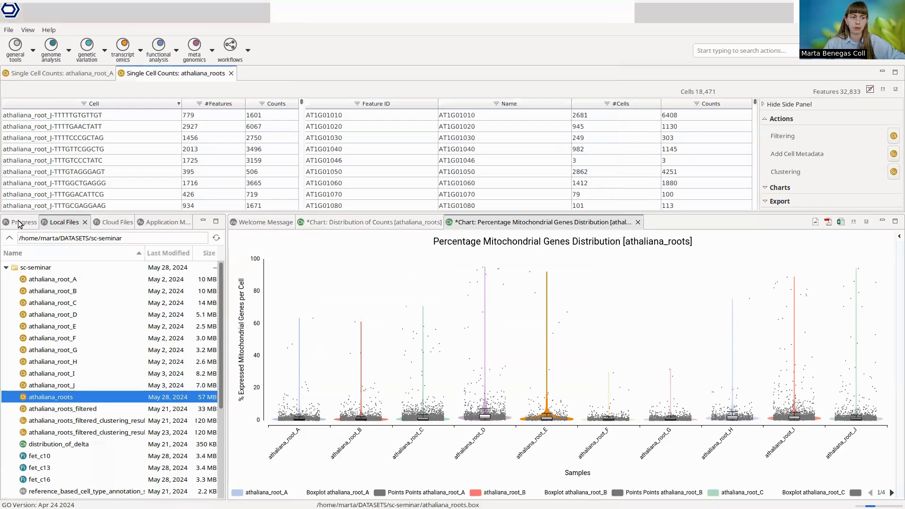
# Step: Stop the running scRNA-seq Filtering job for athaliana_roots and enlarge the counts table area
pyautogui.click(19, 224)
pyautogui.click(181, 270)
pyautogui.moveTo(225, 215); pyautogui.dragTo(231, 236)
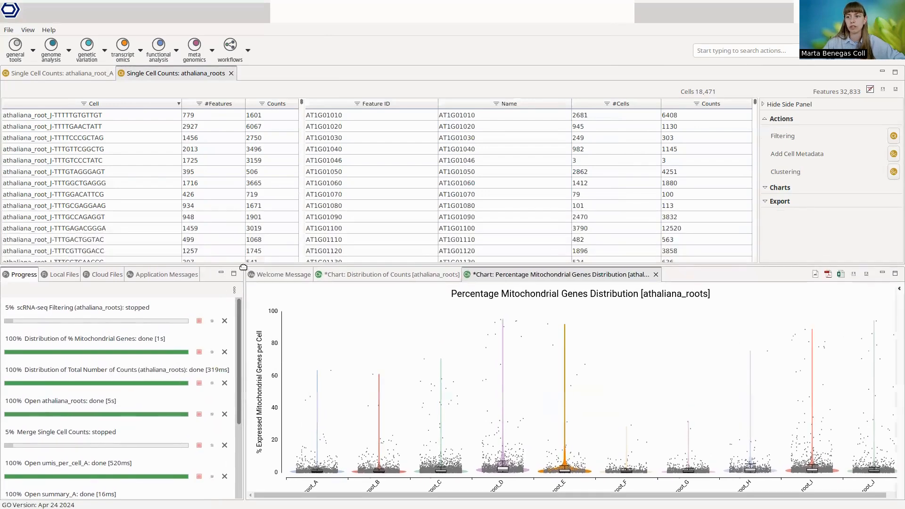
# Step: Open the athaliana_roots_filtered counts table from the local files and close the athaliana_root_A and athaliana_roots tables
pyautogui.click(64, 274)
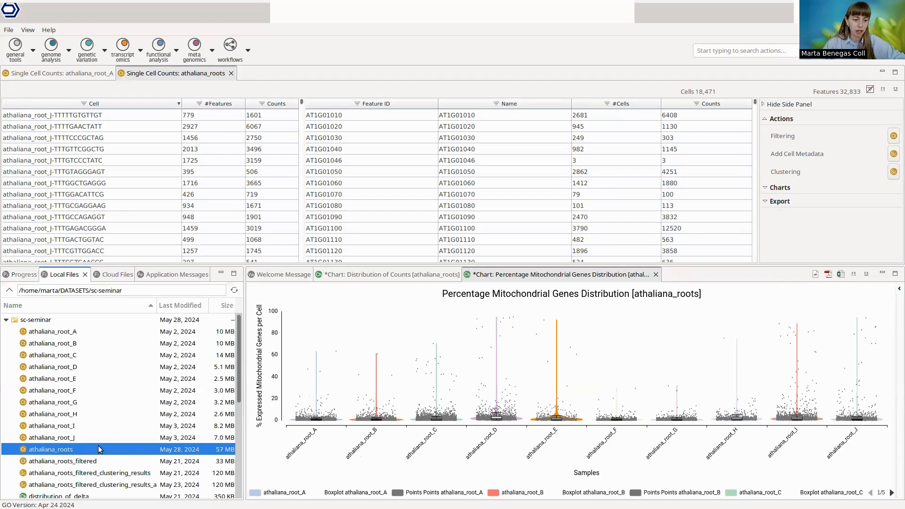
pyautogui.doubleClick(95, 461)
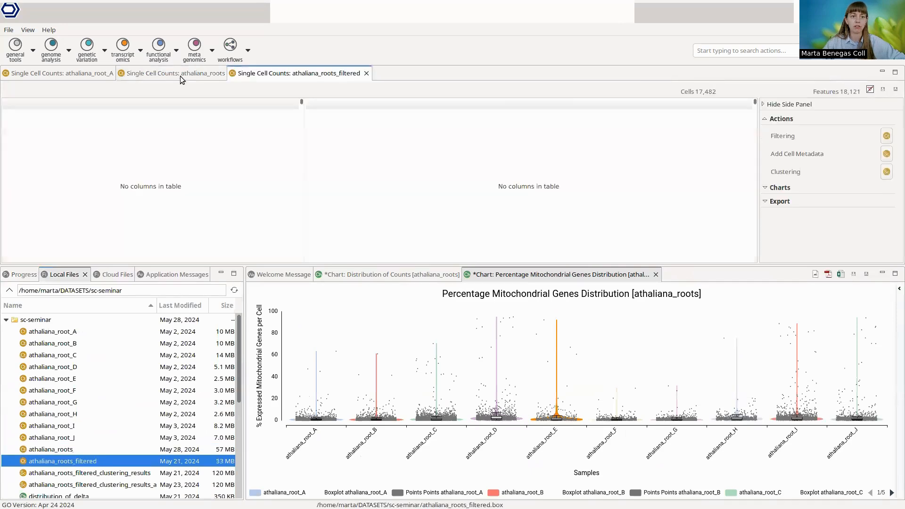
pyautogui.middleClick(78, 75)
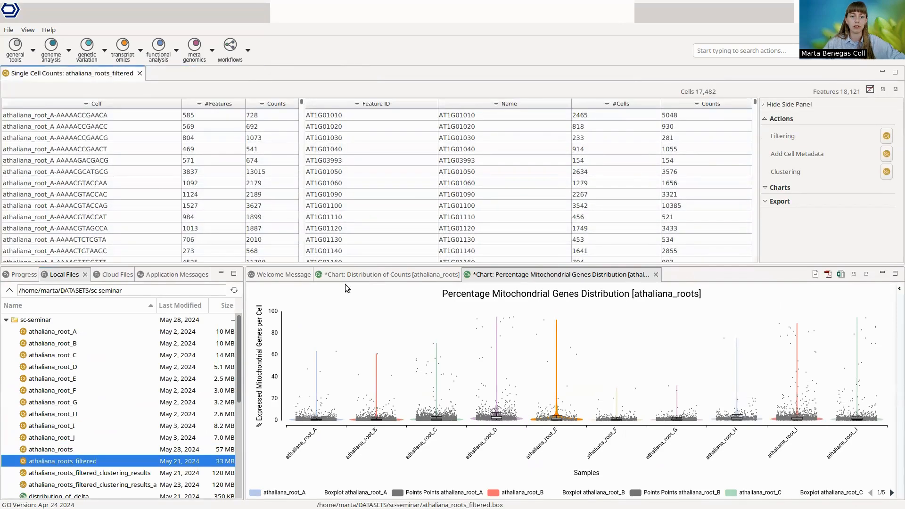
# Step: Generate the Total Counts Distribution chart for athaliana_roots_filtered and enlarge the chart area
pyautogui.click(776, 191)
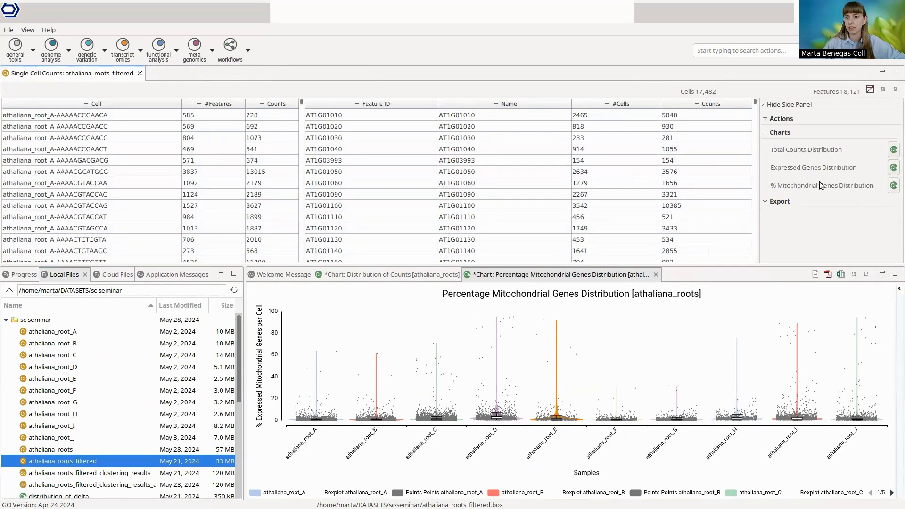
pyautogui.click(894, 150)
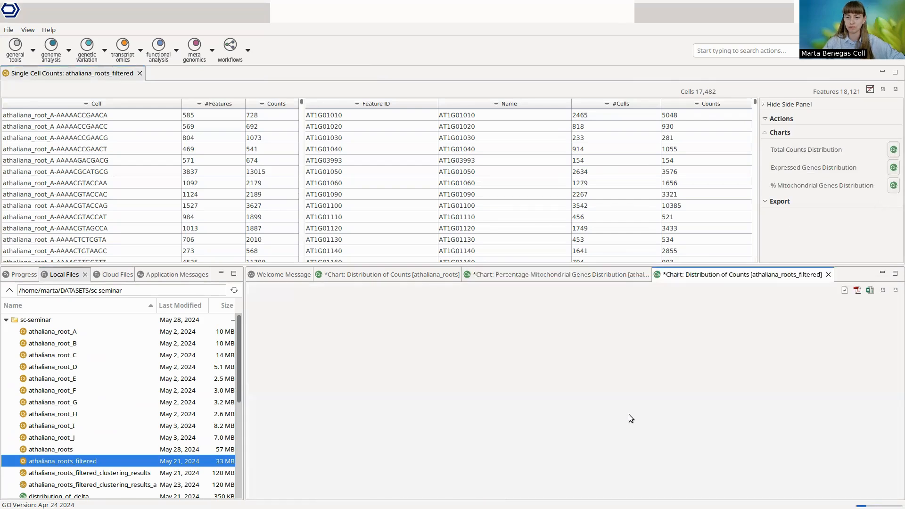
pyautogui.moveTo(518, 267); pyautogui.dragTo(501, 205)
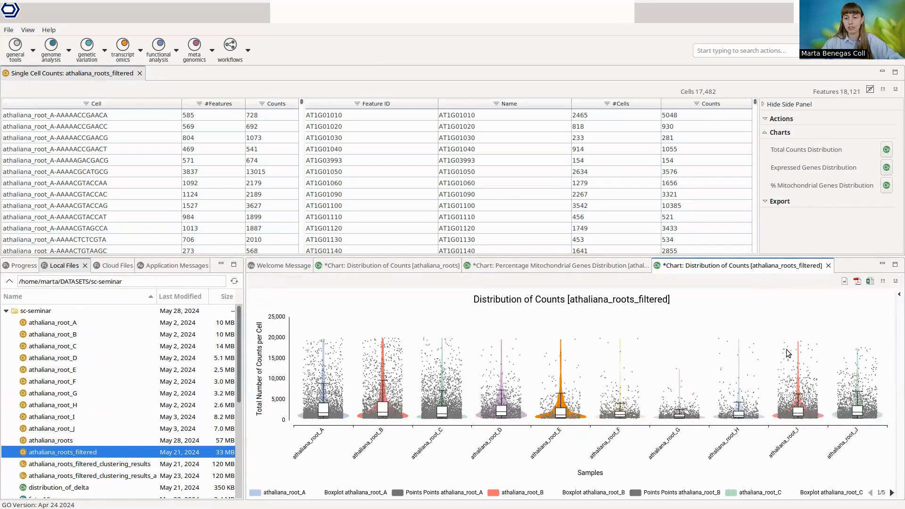
# Step: Close all three distribution charts, keeping only the Welcome Message open
pyautogui.click(309, 271)
pyautogui.rightClick(301, 267)
pyautogui.click(345, 298)
pyautogui.click(457, 273)
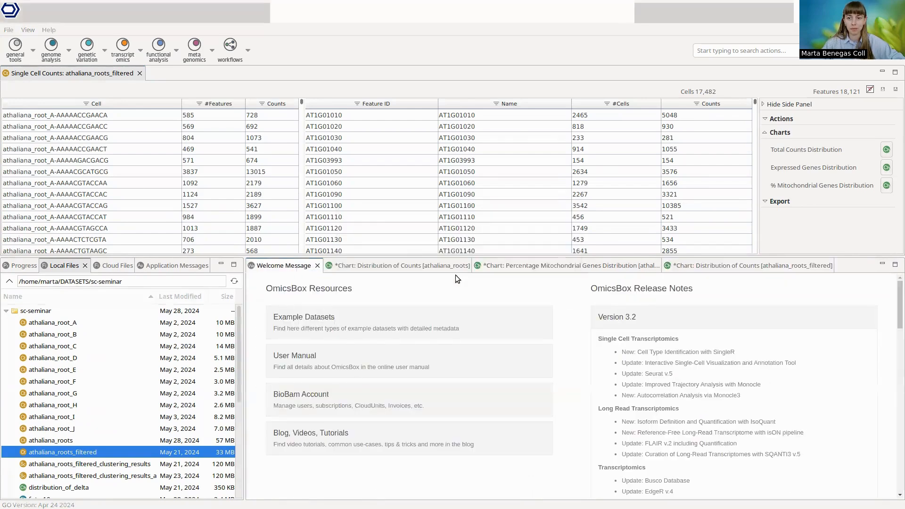
# Step: Start clustering athaliana_roots_filtered, use Log Normalization as the normalization method, and accept the remaining preprocessing settings
pyautogui.click(785, 120)
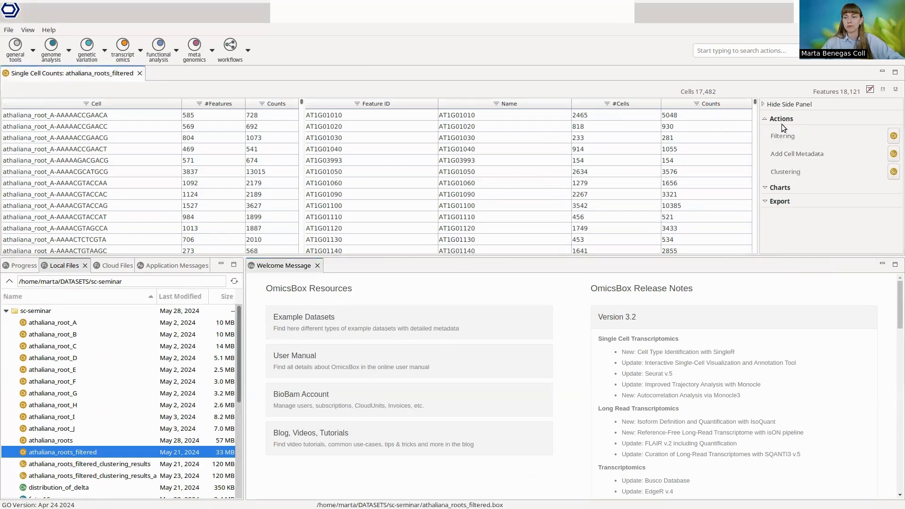
pyautogui.click(894, 172)
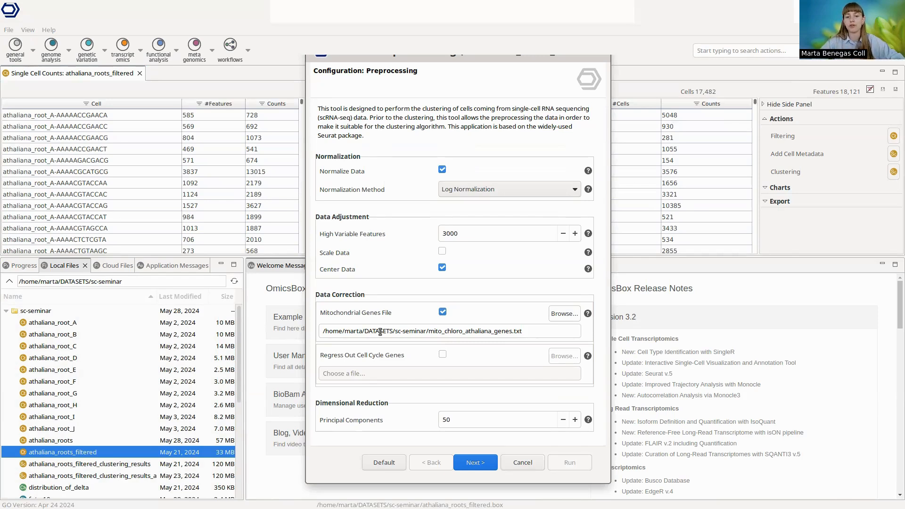
pyautogui.click(496, 189)
pyautogui.click(498, 200)
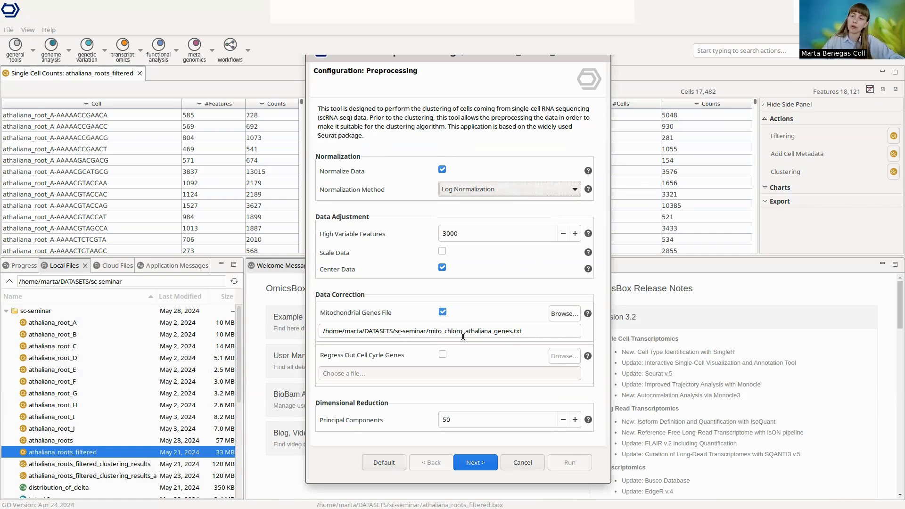
pyautogui.click(482, 464)
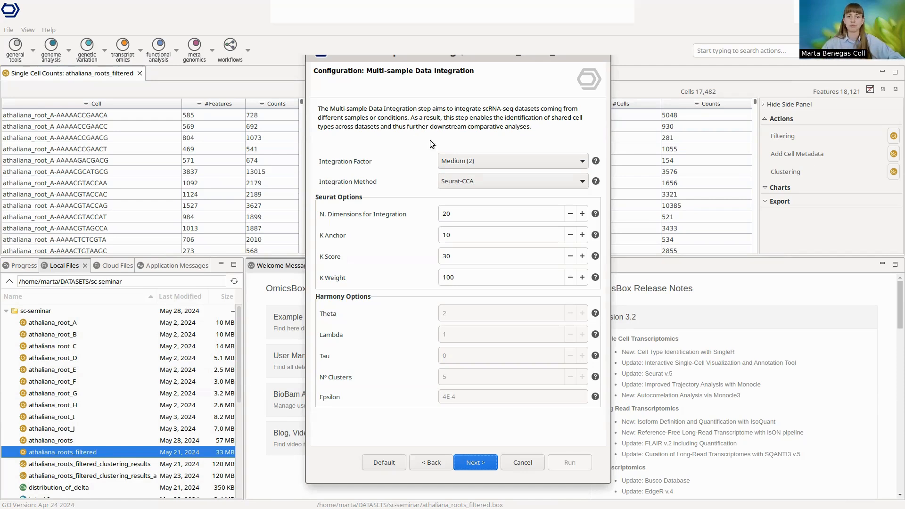
# Step: Integrate the samples by Medium (2) with the Seurat-CCA method and run the clustering with its existing settings
pyautogui.click(487, 161)
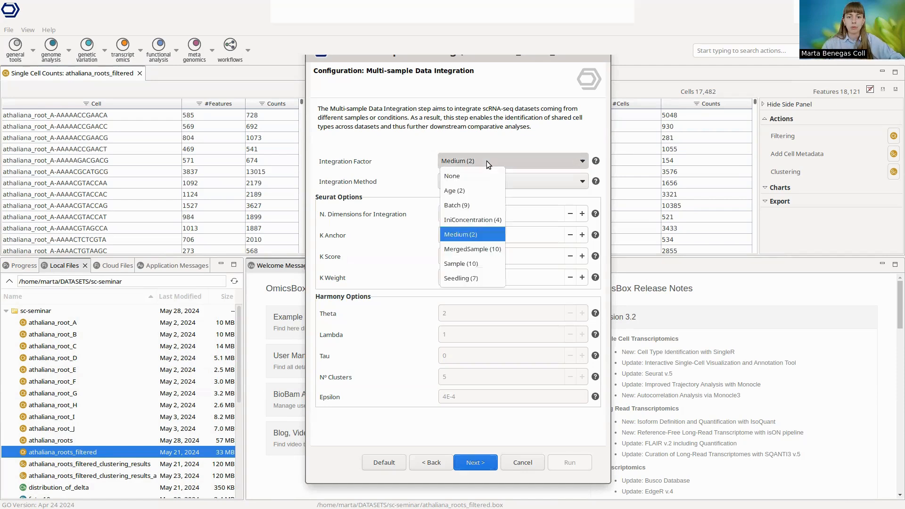
pyautogui.click(488, 232)
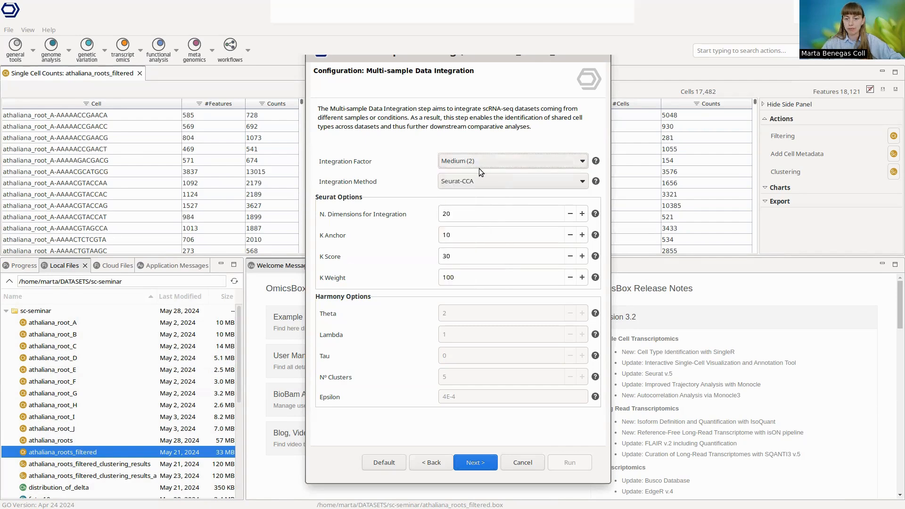
pyautogui.click(505, 183)
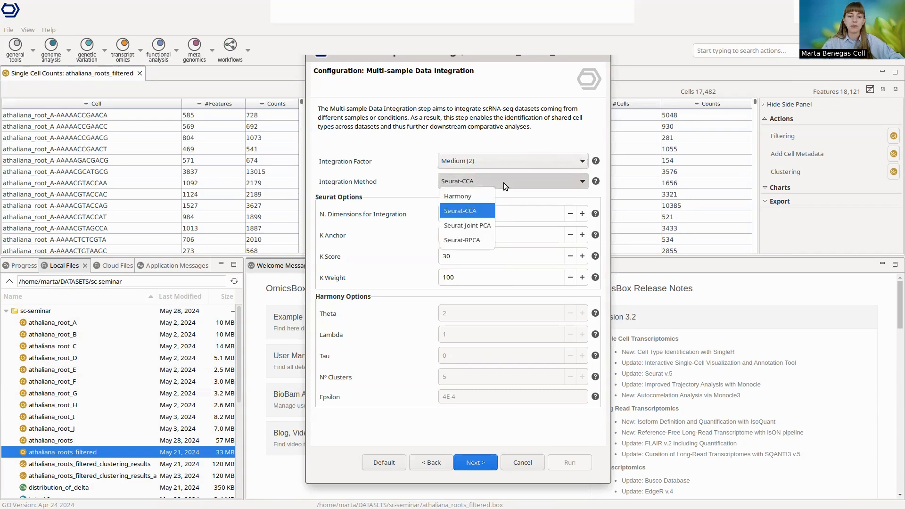
pyautogui.click(483, 211)
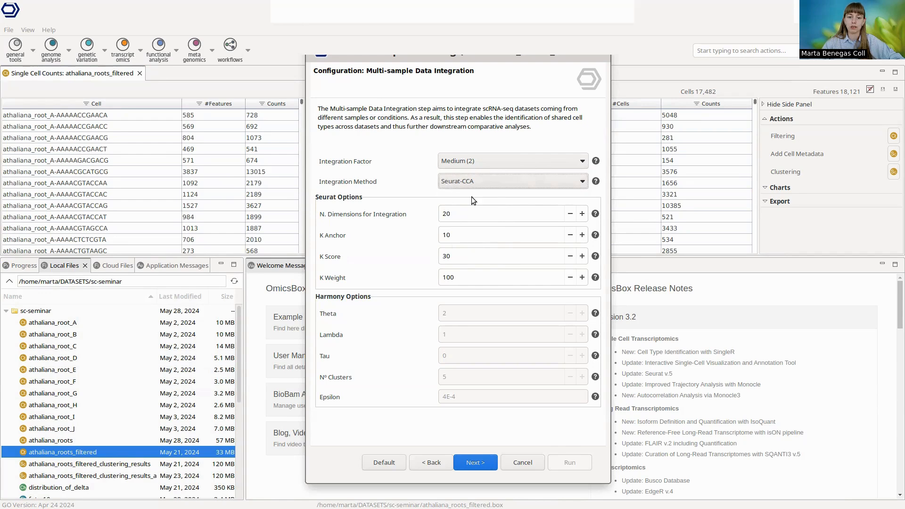
pyautogui.click(474, 463)
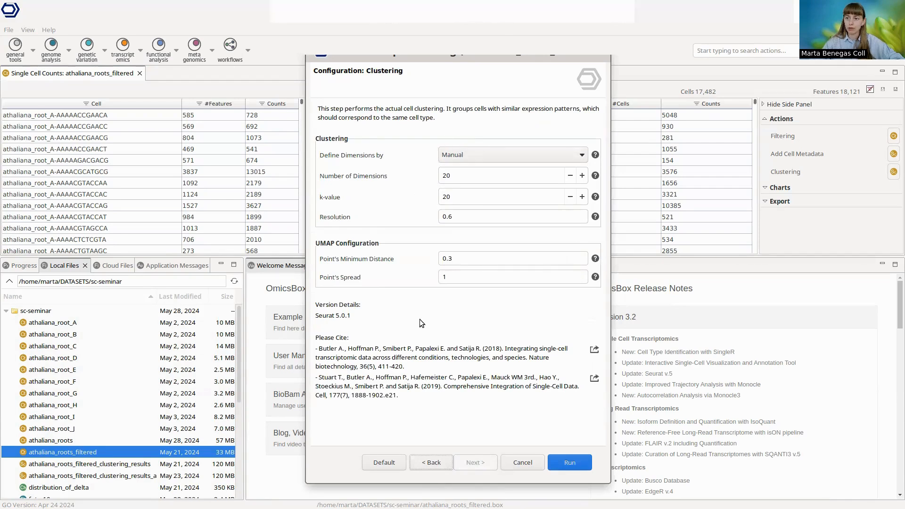
pyautogui.click(577, 463)
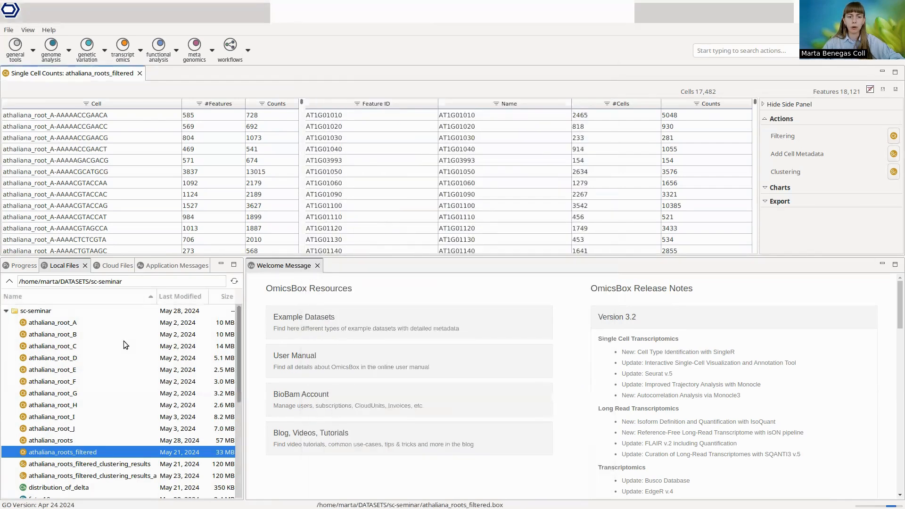
# Step: Stop the running clustering job and open athaliana_roots_filtered_clustering_results in place of the filtered counts table
pyautogui.click(19, 267)
pyautogui.click(199, 312)
pyautogui.click(62, 266)
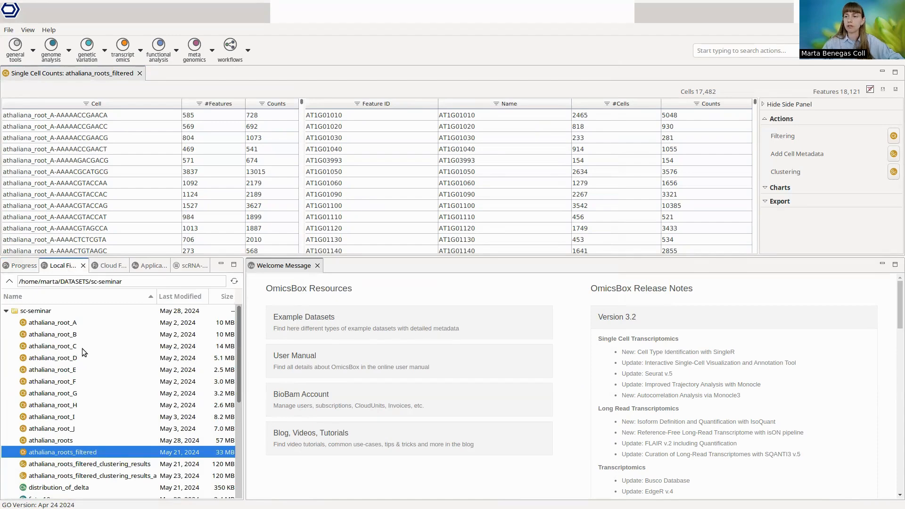
pyautogui.doubleClick(130, 467)
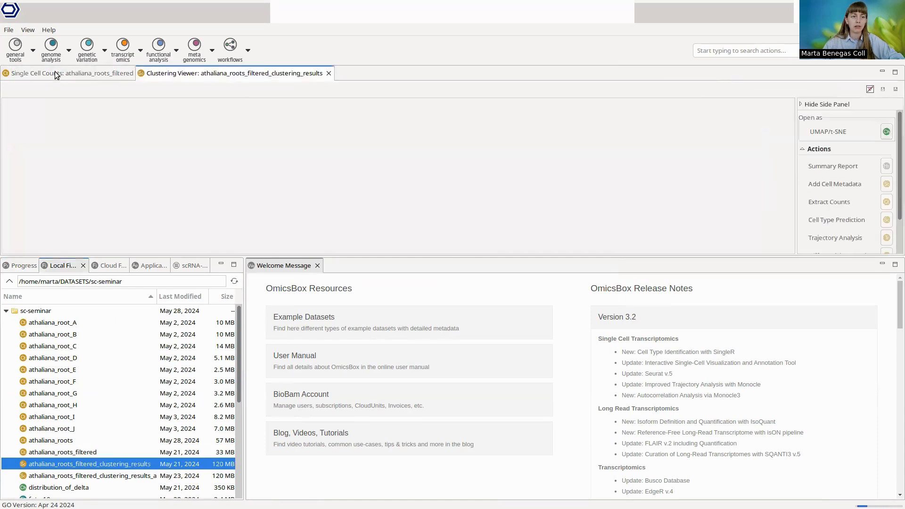
pyautogui.middleClick(55, 71)
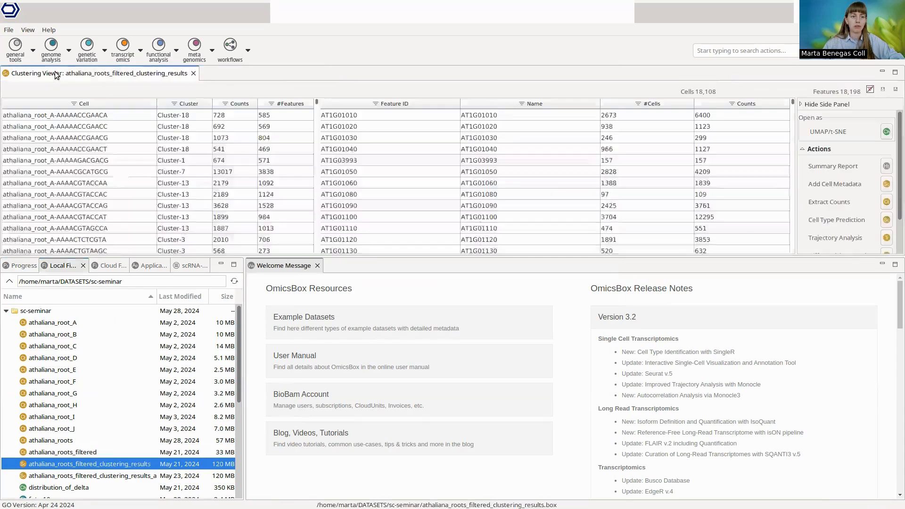
# Step: Display the clustering results as an enlarged UMAP/t-SNE plot with the projection set to t-SNE
pyautogui.click(887, 133)
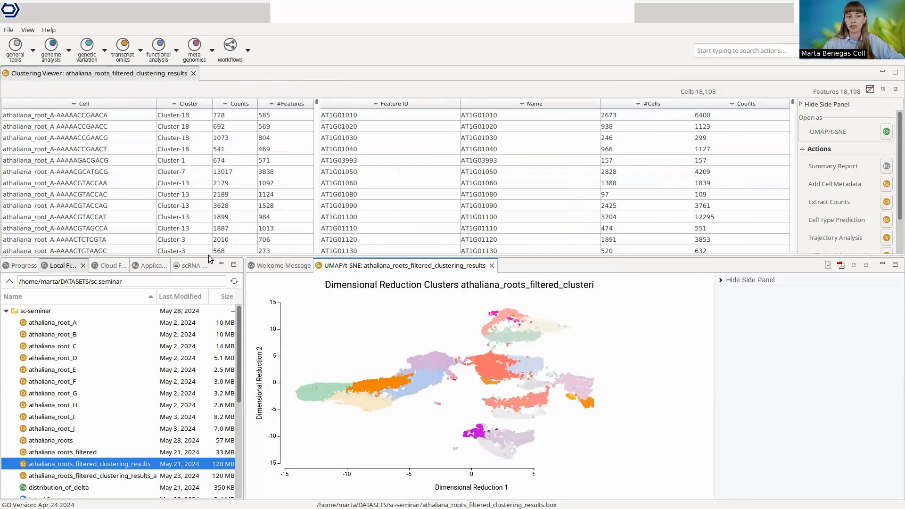
pyautogui.moveTo(244, 258); pyautogui.dragTo(212, 153)
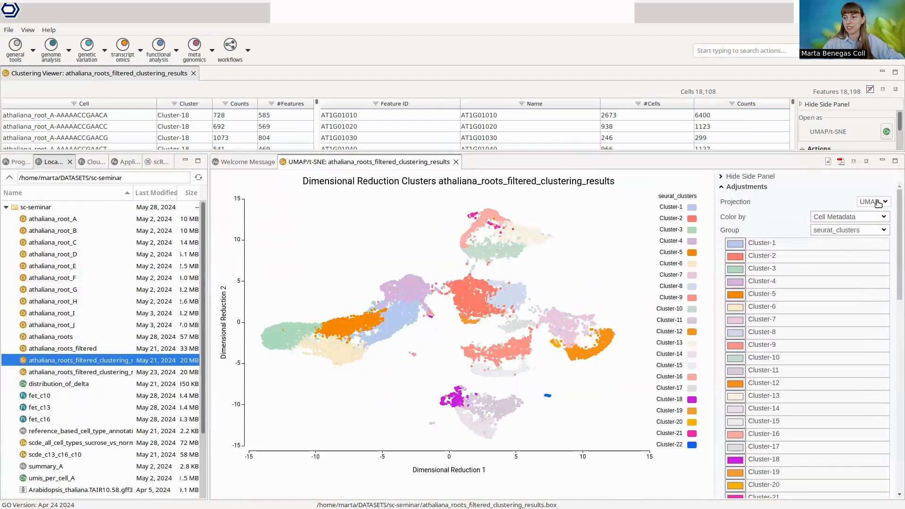
pyautogui.click(876, 202)
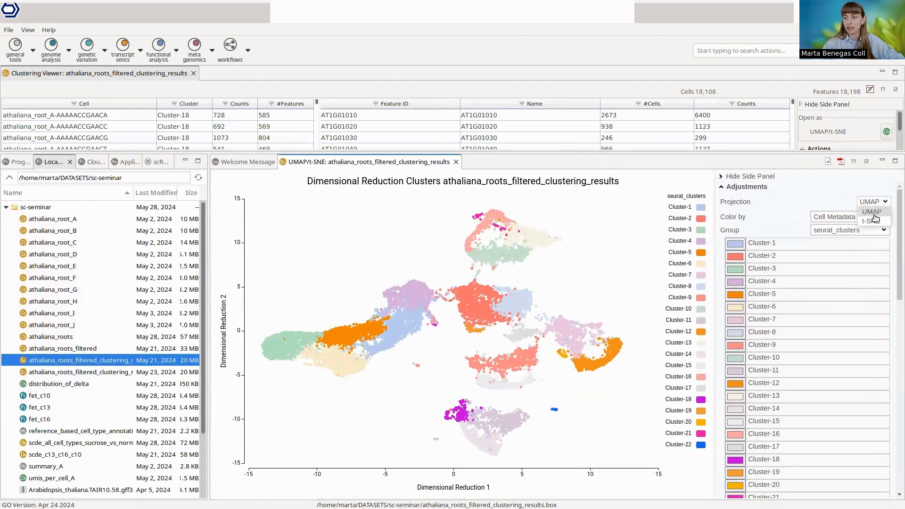
pyautogui.click(871, 222)
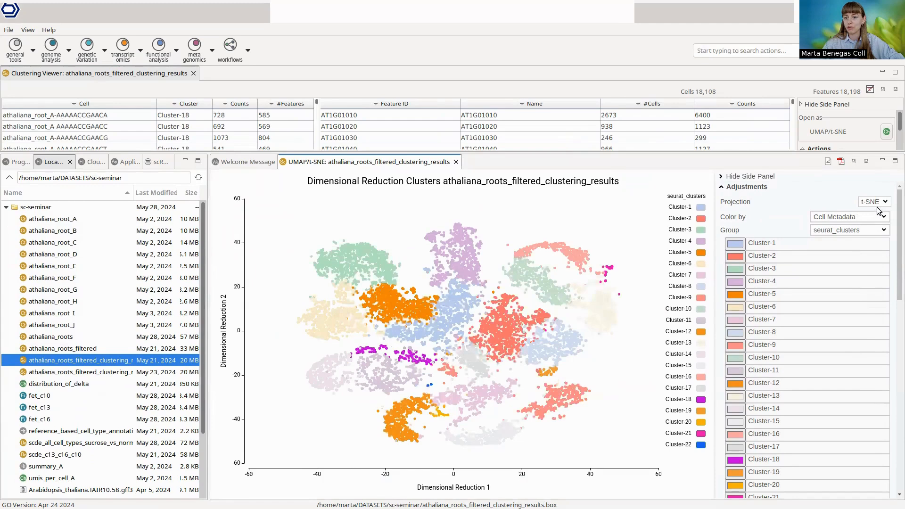
# Step: Switch the plot's projection to UMAP and color the cells by the Sample group under My Classifications
pyautogui.click(876, 202)
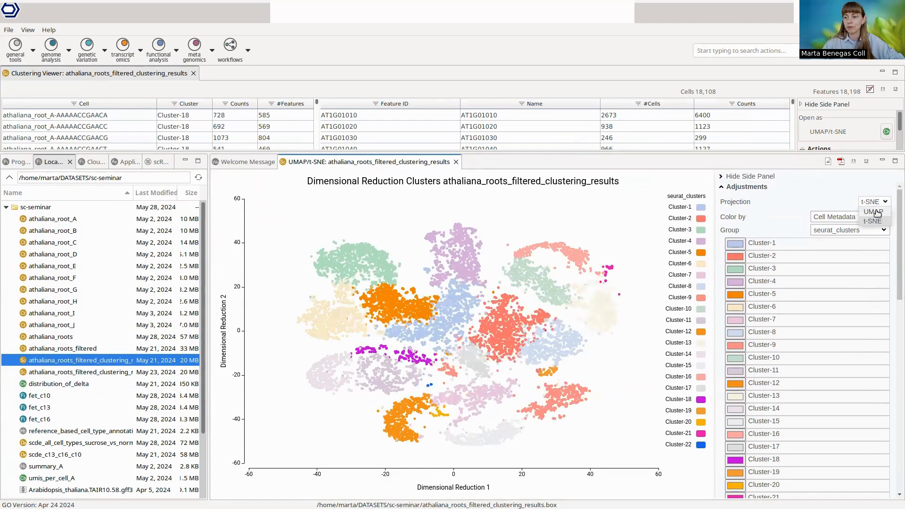
pyautogui.click(874, 212)
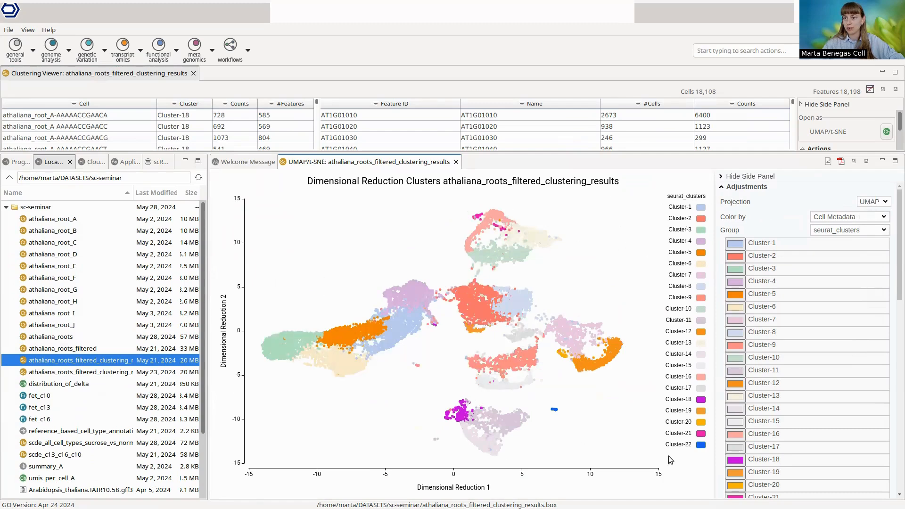
pyautogui.click(831, 218)
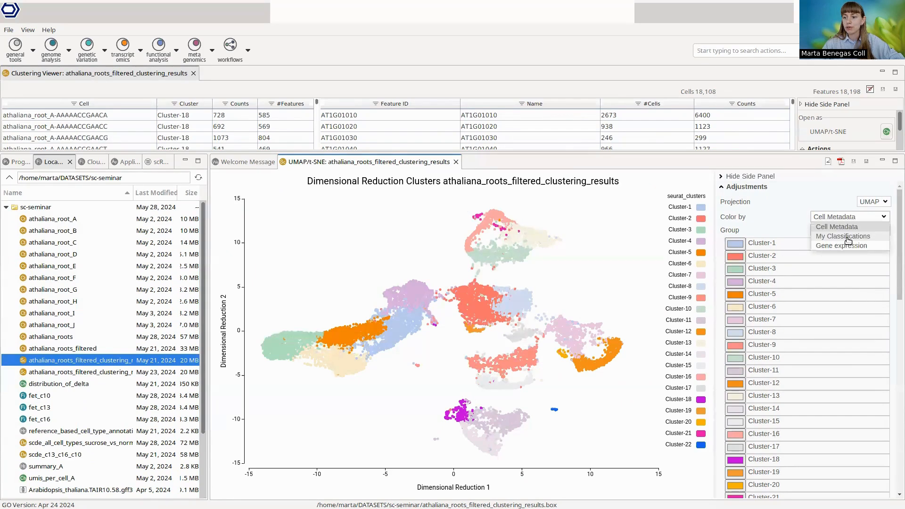
pyautogui.click(848, 239)
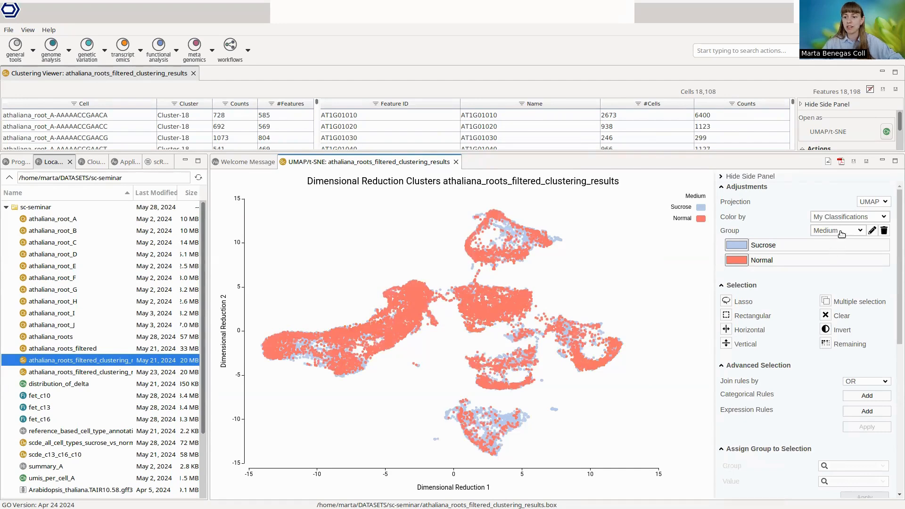
pyautogui.click(861, 234)
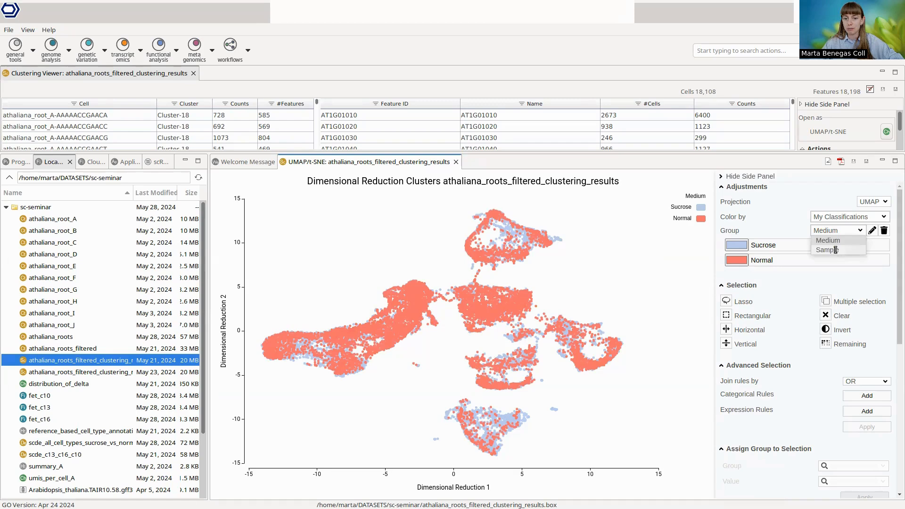
pyautogui.click(835, 250)
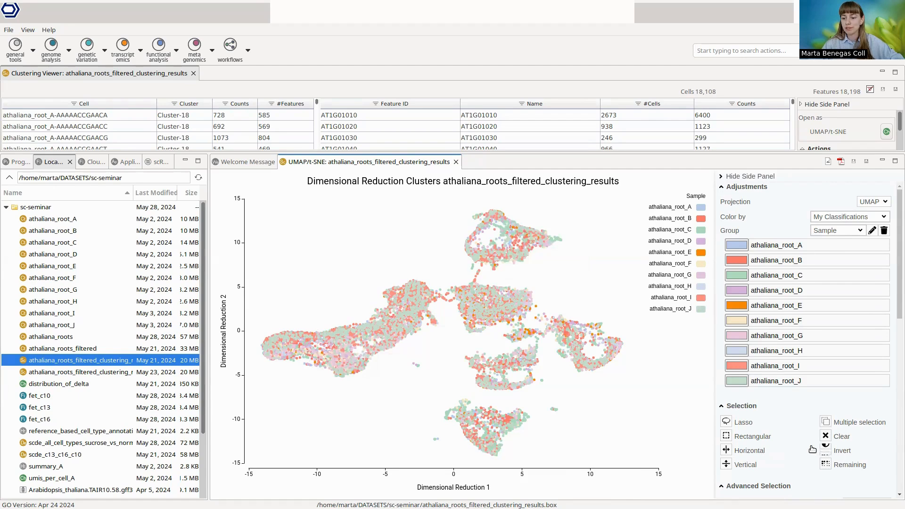
# Step: Reduce the plot's symbol size to 4
pyautogui.scroll(-3, 822, 450)
pyautogui.scroll(-3, 802, 449)
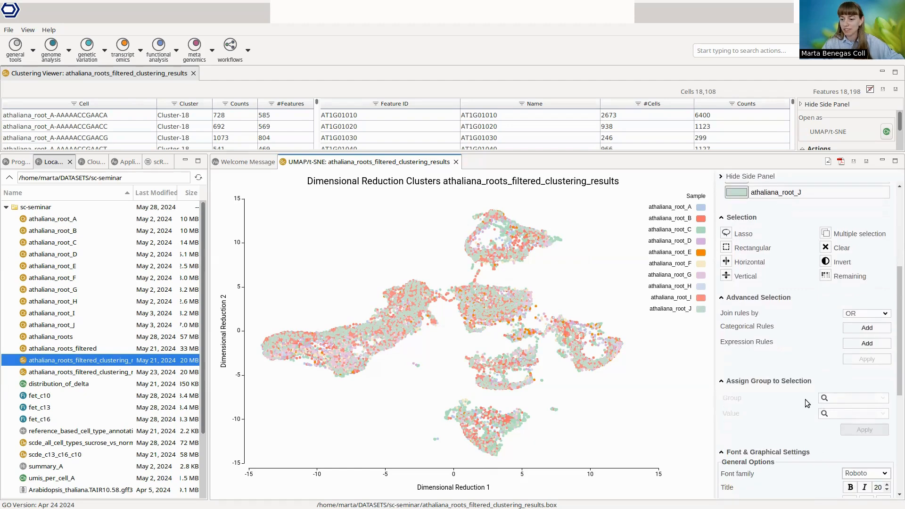
pyautogui.scroll(-3, 805, 400)
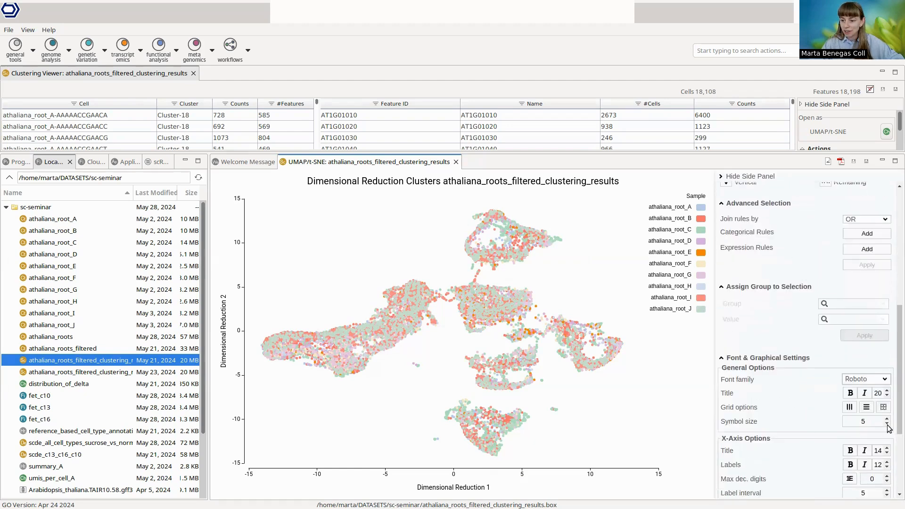
pyautogui.click(887, 425)
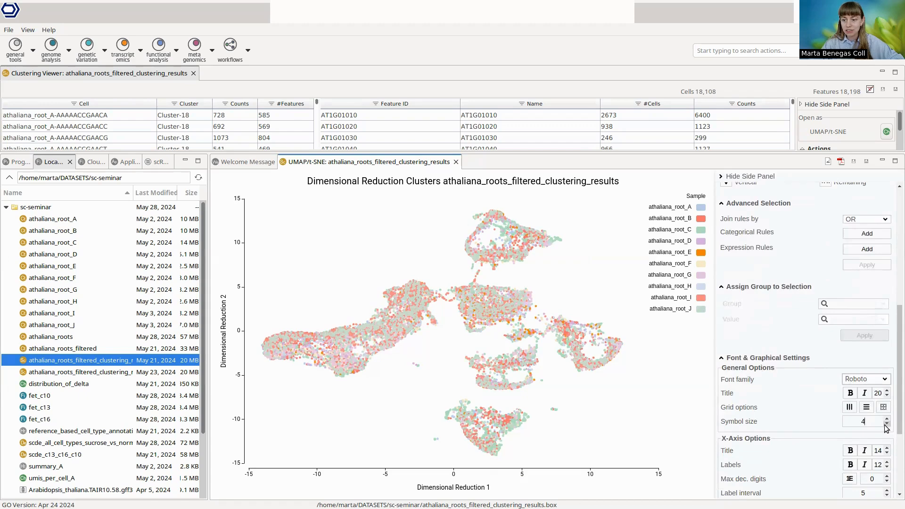
pyautogui.scroll(9, 804, 413)
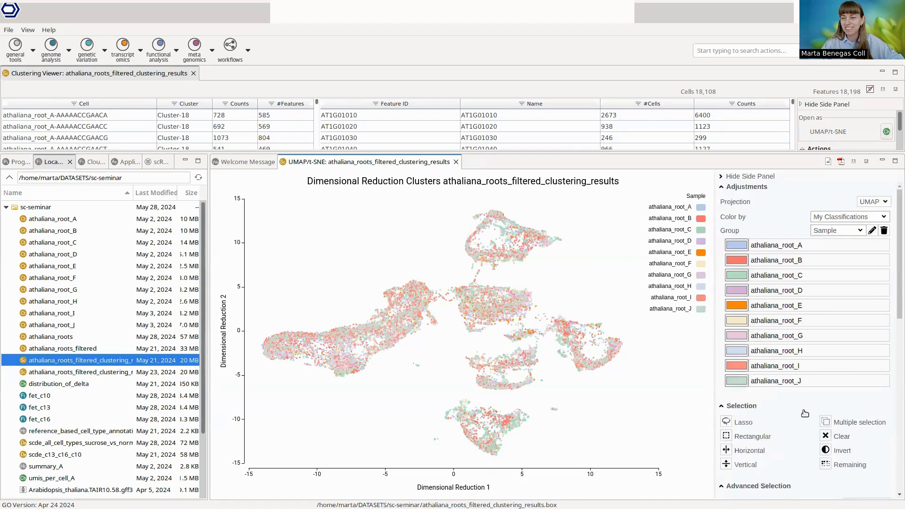
# Step: Color the cells in the UMAP plot by the Medium classification
pyautogui.click(854, 218)
pyautogui.click(806, 218)
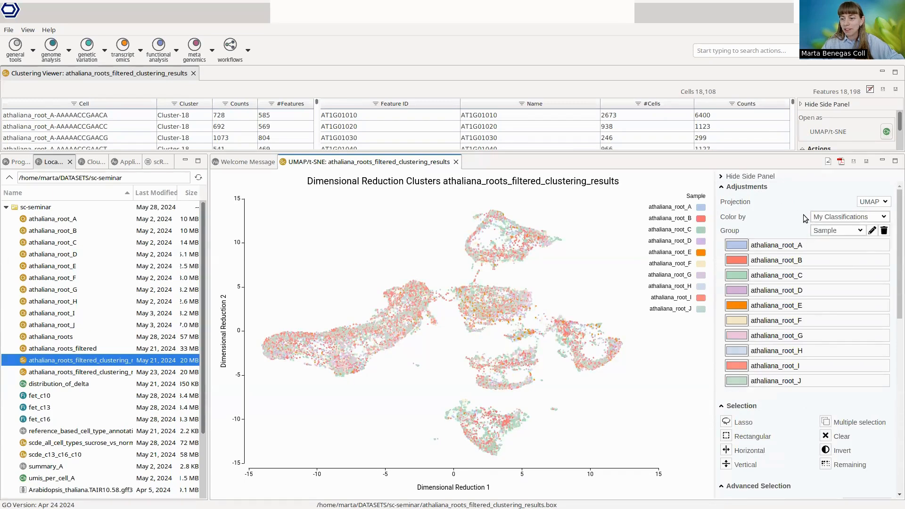
pyautogui.click(832, 230)
pyautogui.click(833, 241)
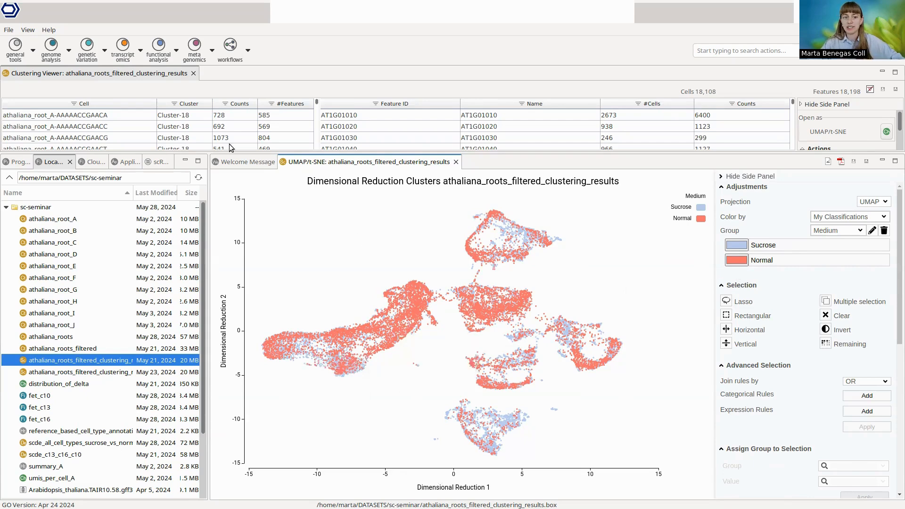
# Step: Start a cell type prediction on the clustering results and choose Celltype as the reference's cell types field
pyautogui.moveTo(284, 151); pyautogui.dragTo(279, 197)
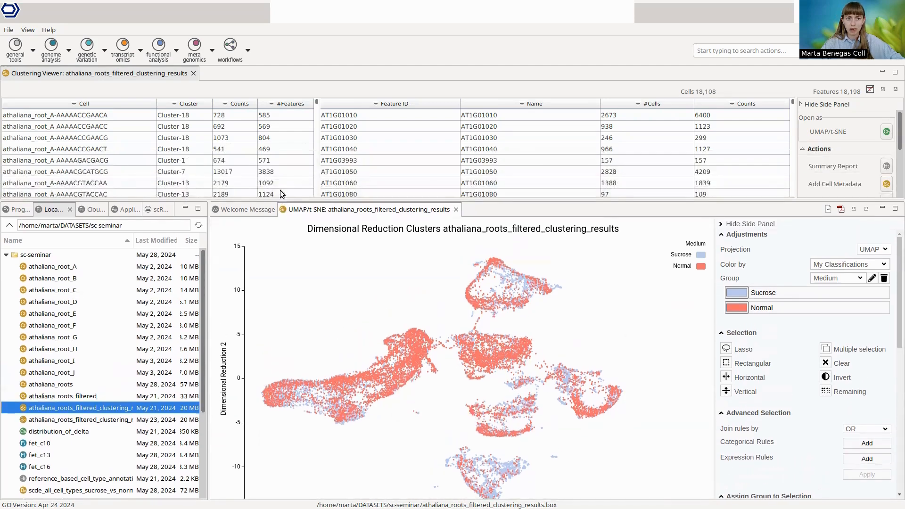
pyautogui.scroll(-3, 835, 157)
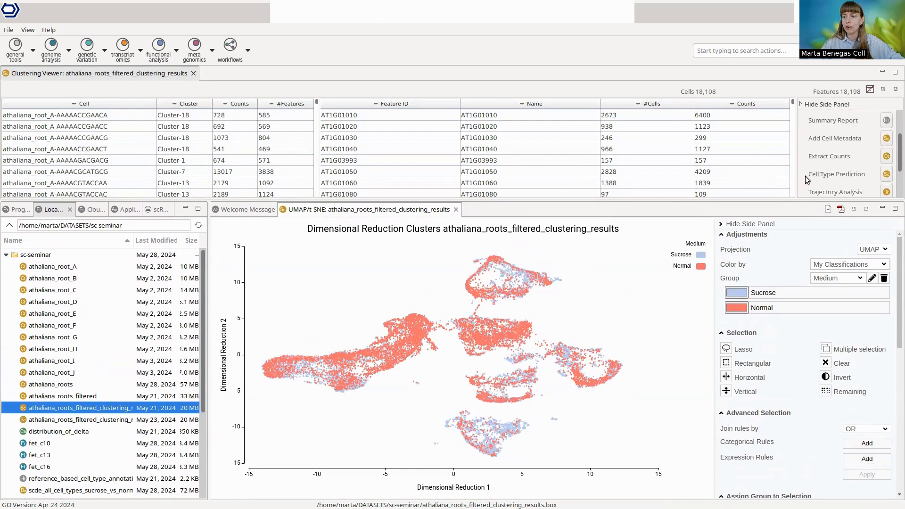
pyautogui.scroll(-1, 805, 177)
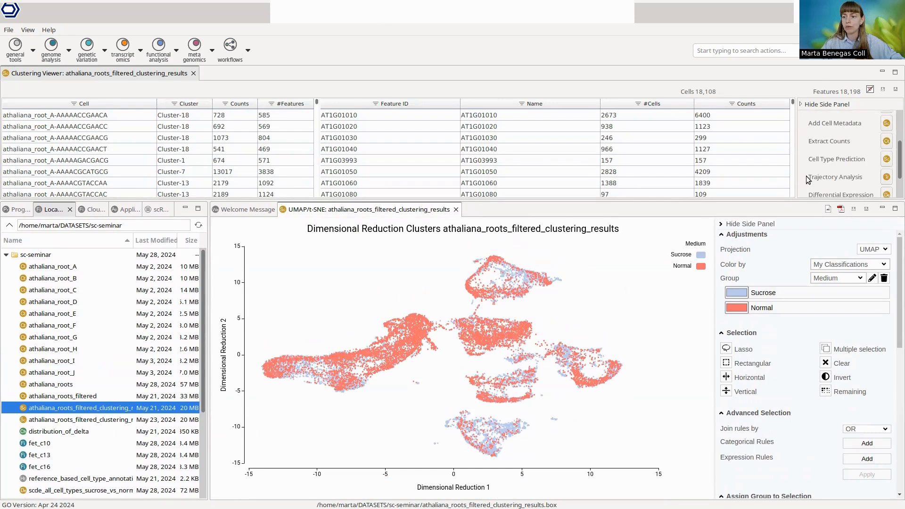
pyautogui.click(887, 160)
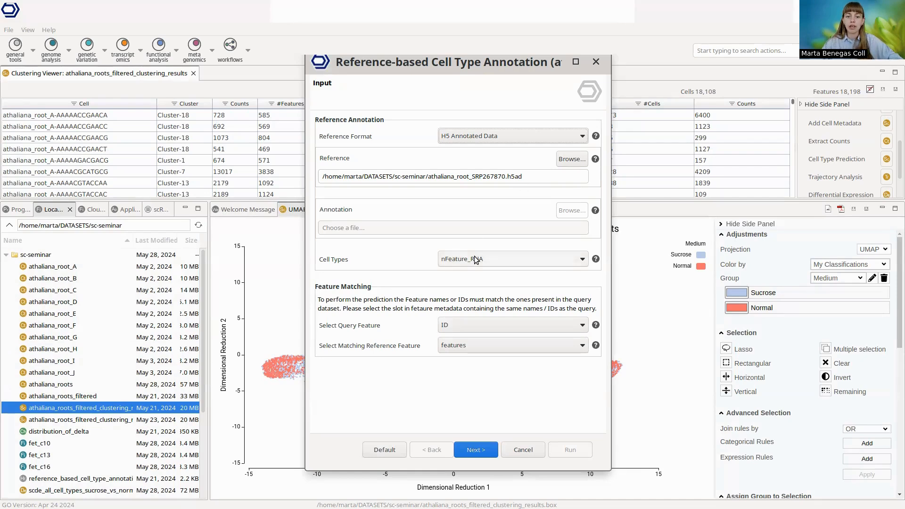
pyautogui.click(499, 256)
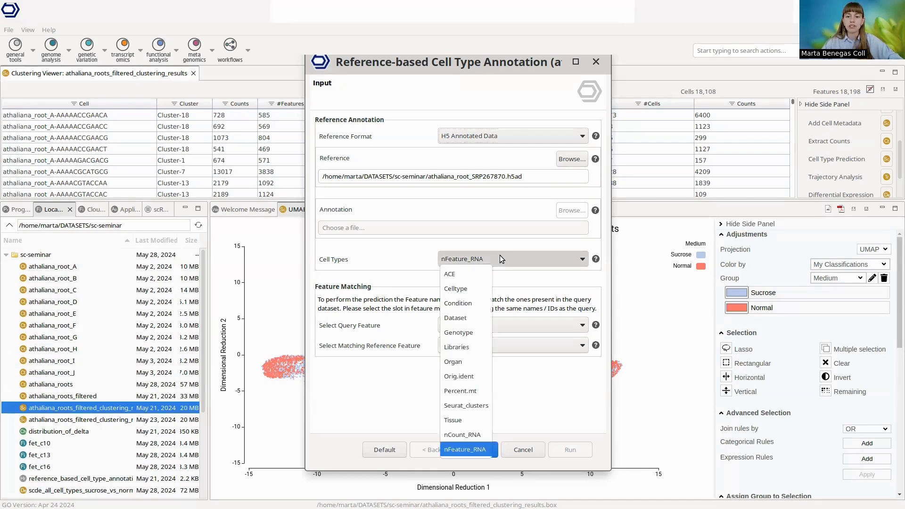
pyautogui.click(476, 289)
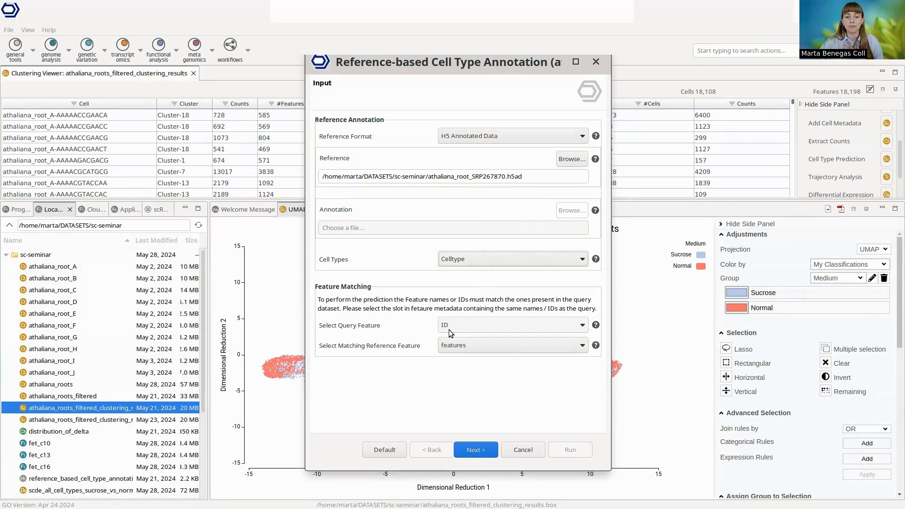
# Step: Match query feature ID to the reference's features field, view the annotation's classification and pruning settings, and cancel without running
pyautogui.moveTo(479, 58); pyautogui.dragTo(193, 53)
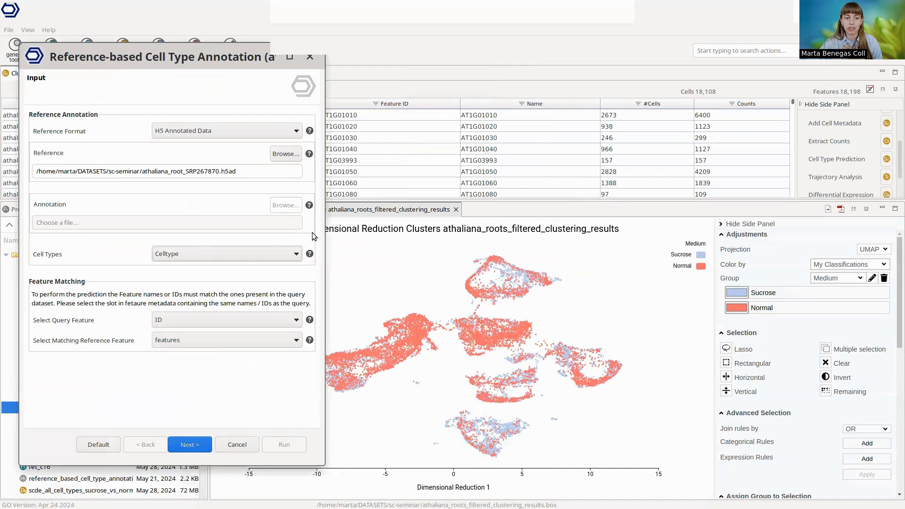
pyautogui.click(203, 322)
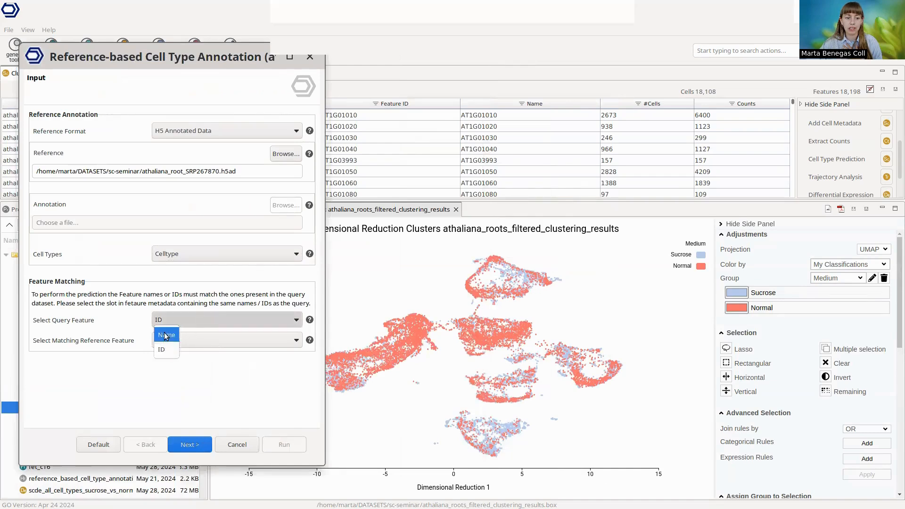
pyautogui.click(166, 350)
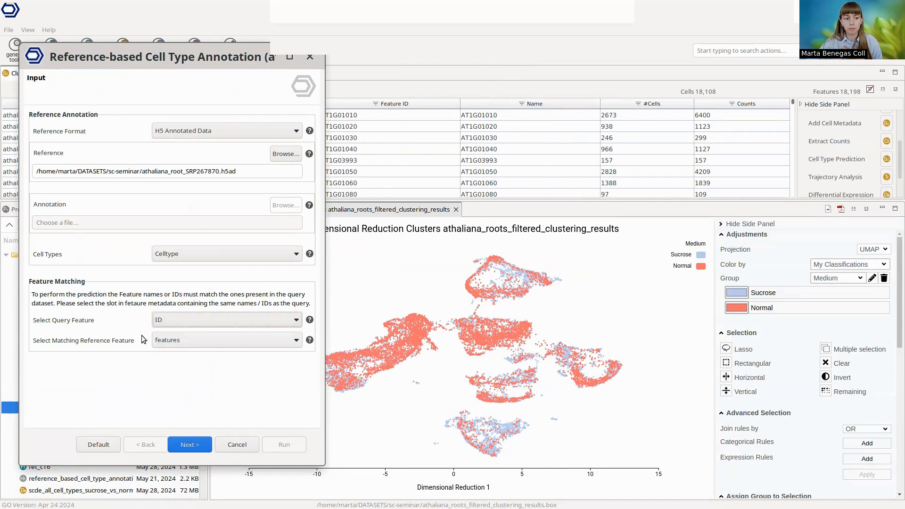
pyautogui.click(190, 341)
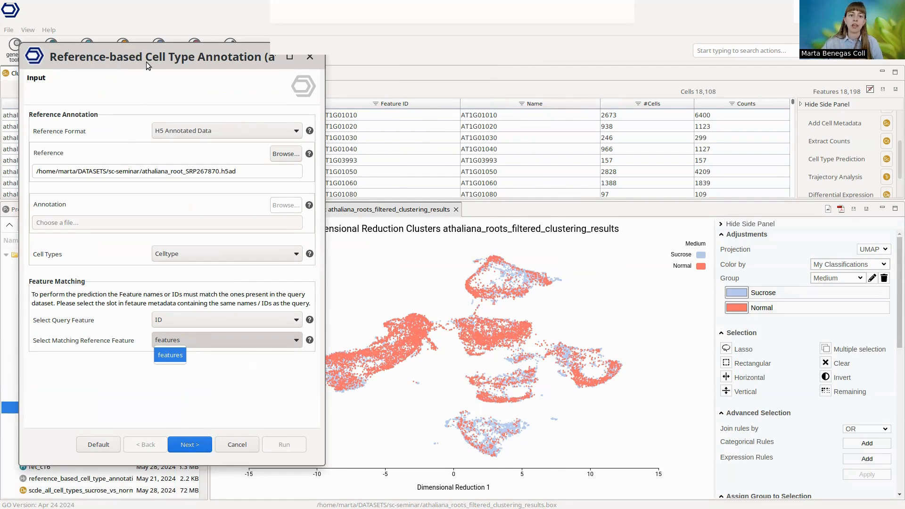
pyautogui.click(246, 79)
pyautogui.moveTo(199, 67); pyautogui.dragTo(431, 77)
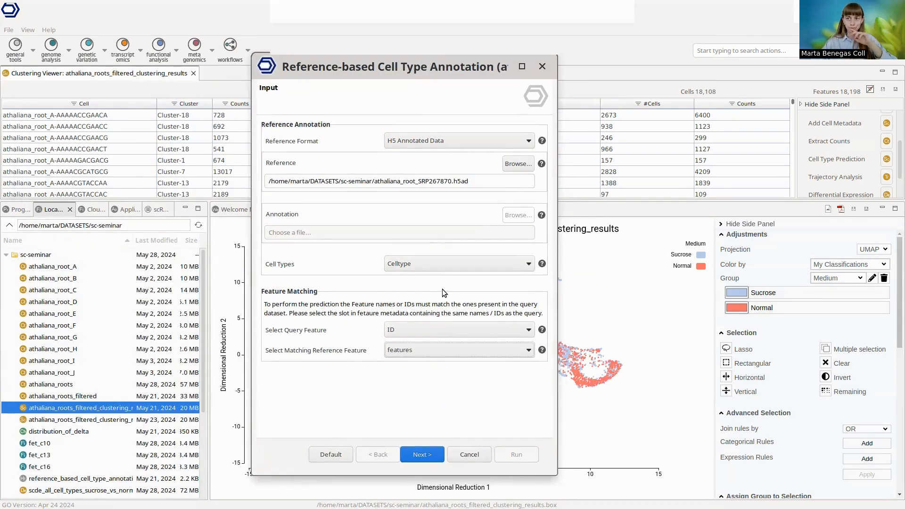
pyautogui.click(432, 454)
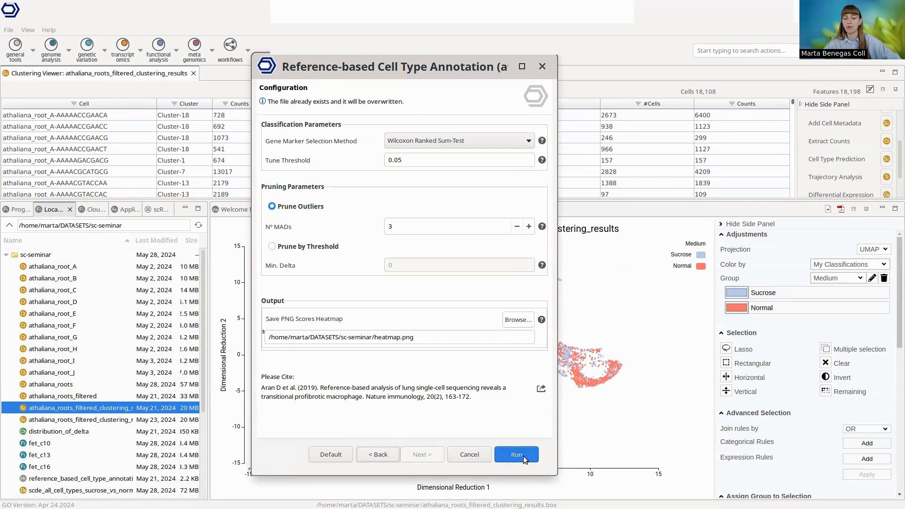
pyautogui.click(481, 455)
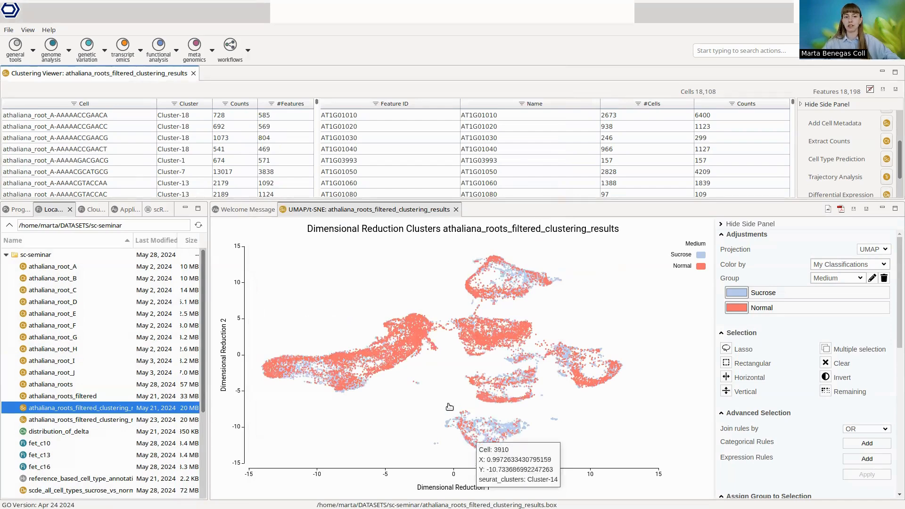
# Step: Replace the open clustering results with athaliana_roots_filtered_clustering_results_annotated and display them as an enlarged UMAP/t-SNE plot
pyautogui.click(456, 210)
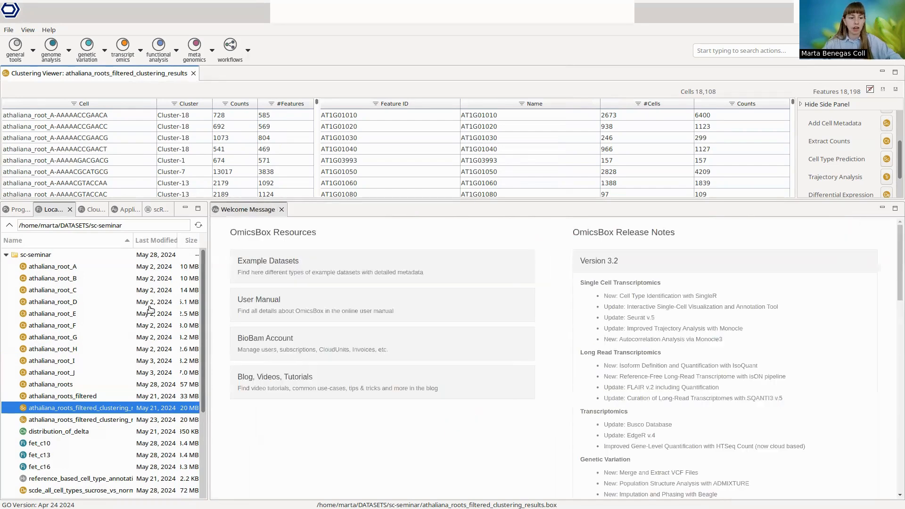
pyautogui.doubleClick(109, 420)
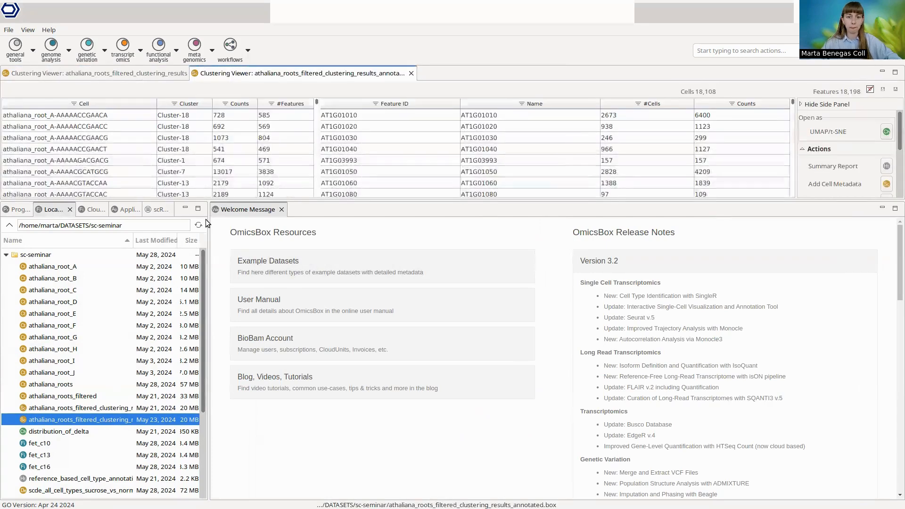
pyautogui.middleClick(167, 70)
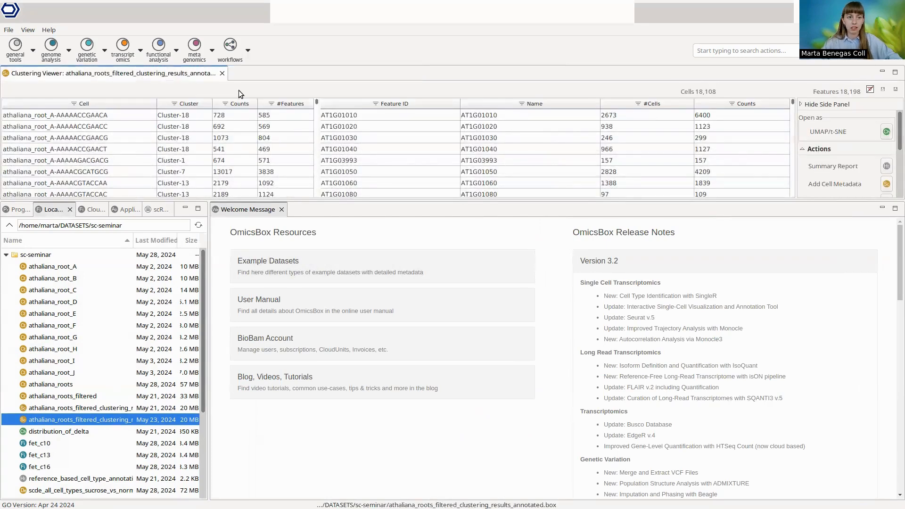
pyautogui.click(886, 133)
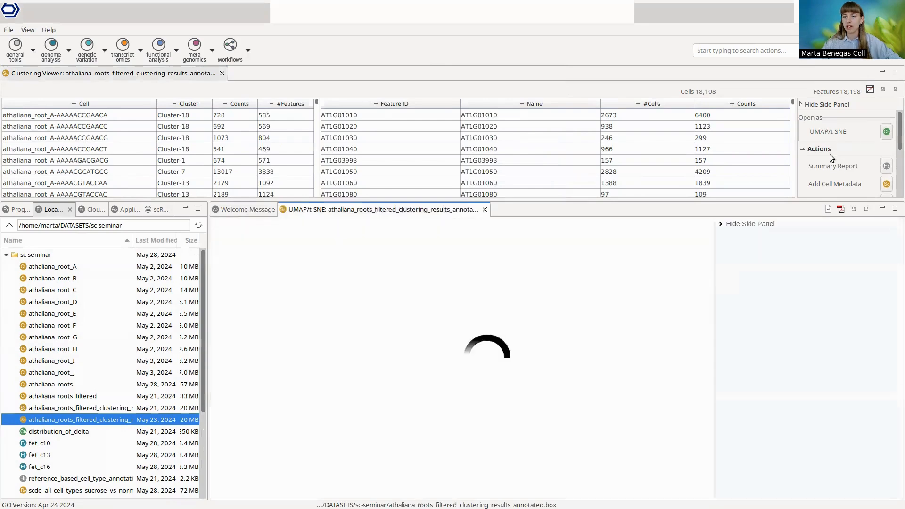
pyautogui.moveTo(729, 202); pyautogui.dragTo(725, 170)
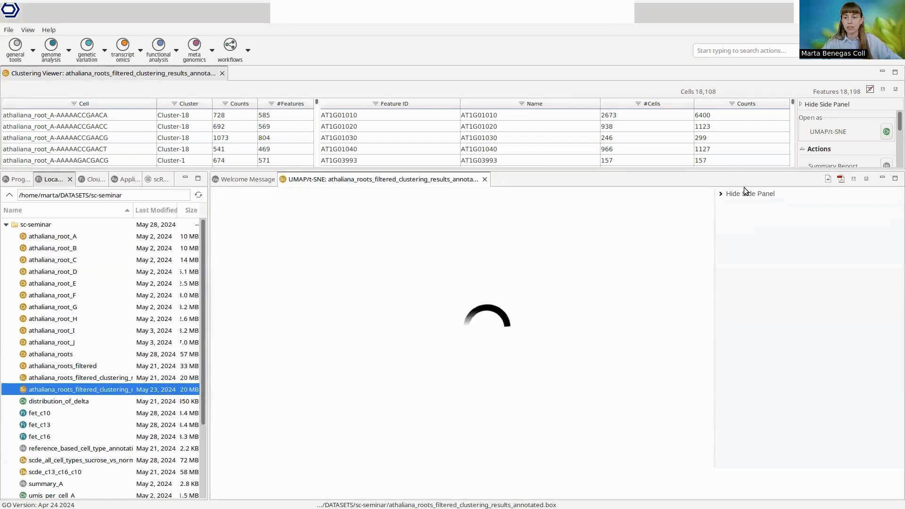
# Step: View the distribution_of_delta chart and return to the annotated results' UMAP plot
pyautogui.click(83, 400)
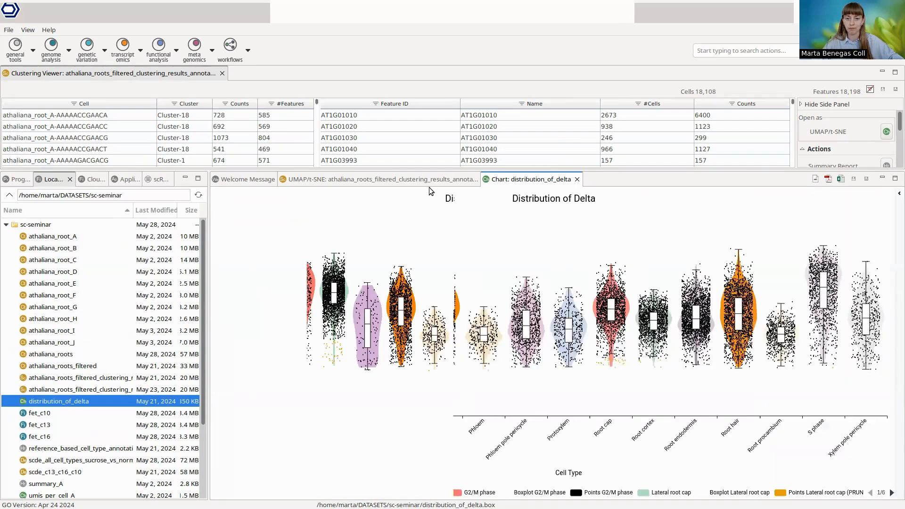
pyautogui.click(357, 179)
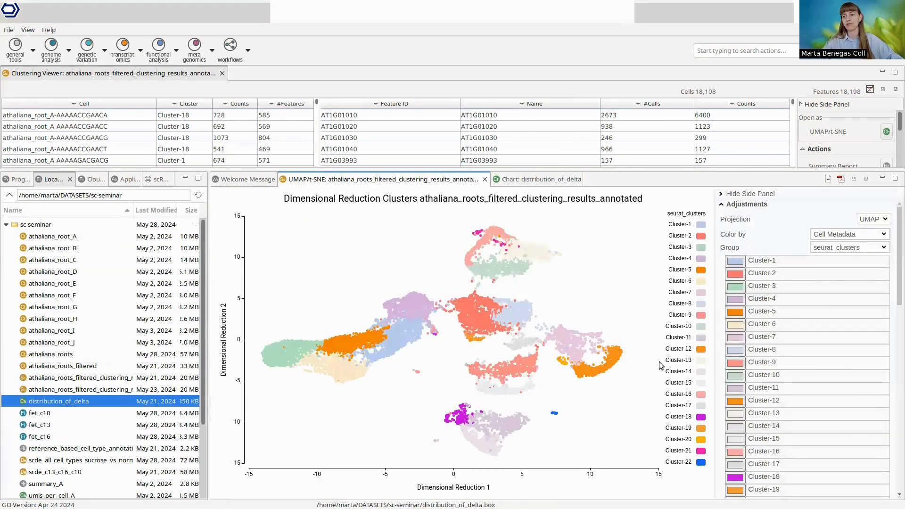
# Step: Color the annotated UMAP plot by the athaliana_root_SRP267870_1_pruned group under My Classifications
pyautogui.click(835, 235)
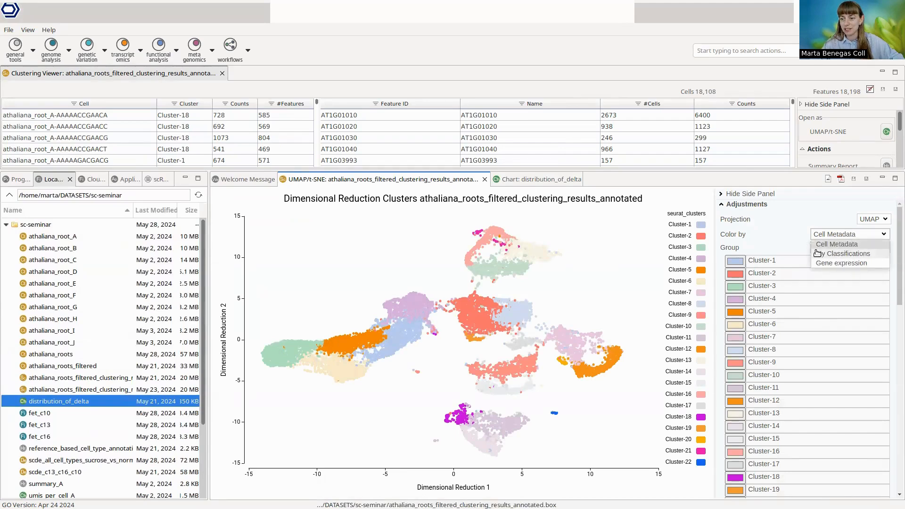
pyautogui.click(821, 253)
pyautogui.click(837, 248)
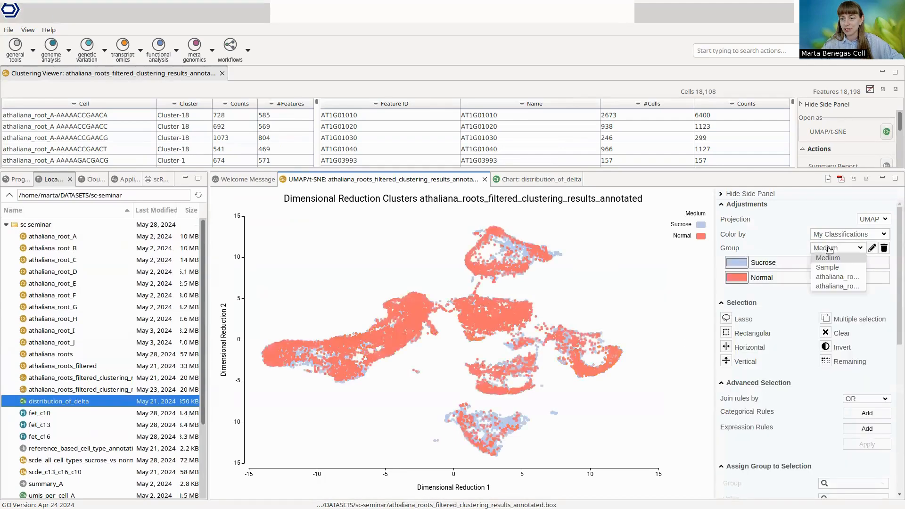
pyautogui.click(848, 288)
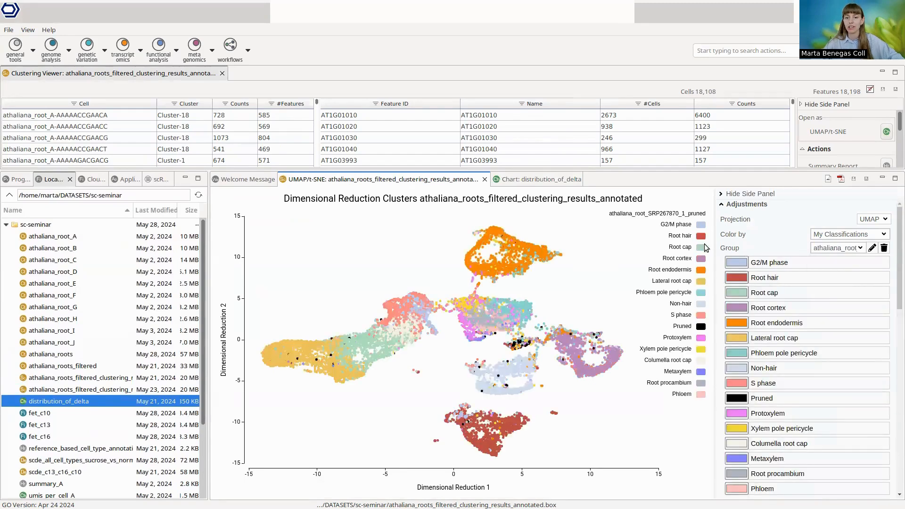
# Step: Maximize the UMAP plot and color it by the seurat_clusters group of the cell metadata
pyautogui.click(895, 179)
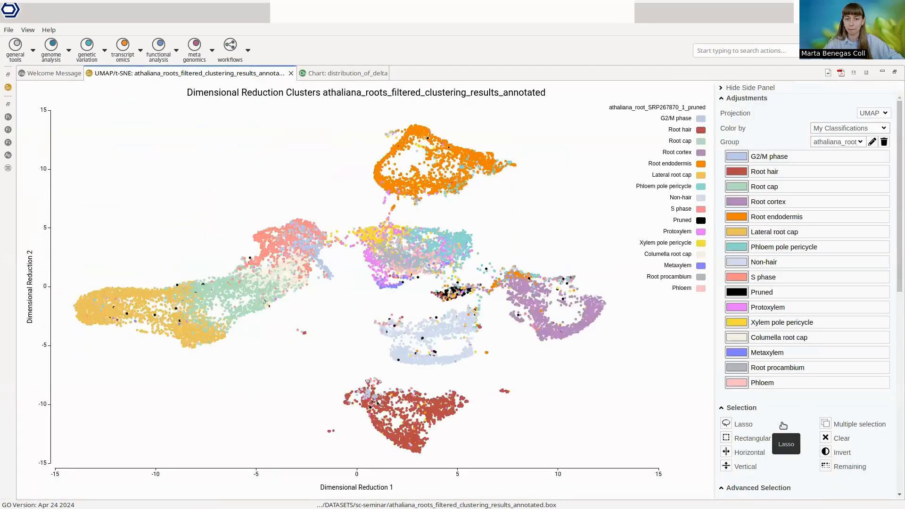
pyautogui.doubleClick(773, 292)
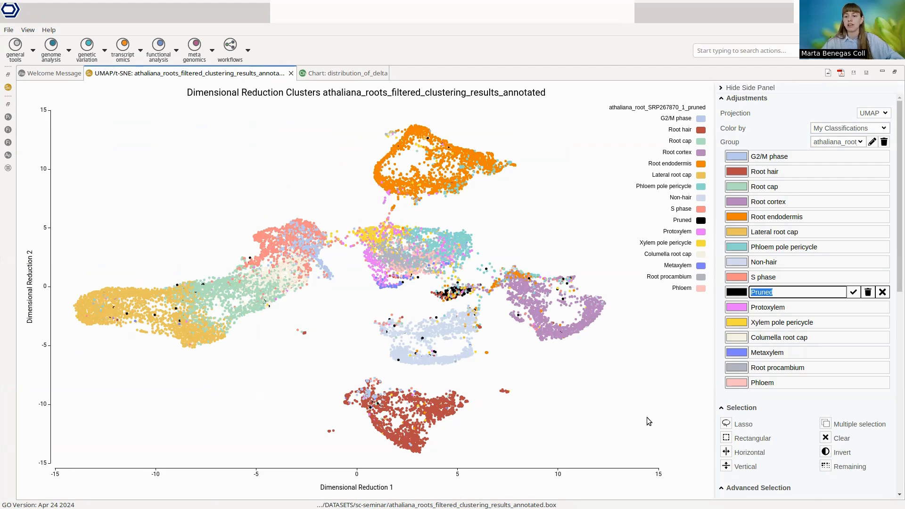
pyautogui.click(779, 293)
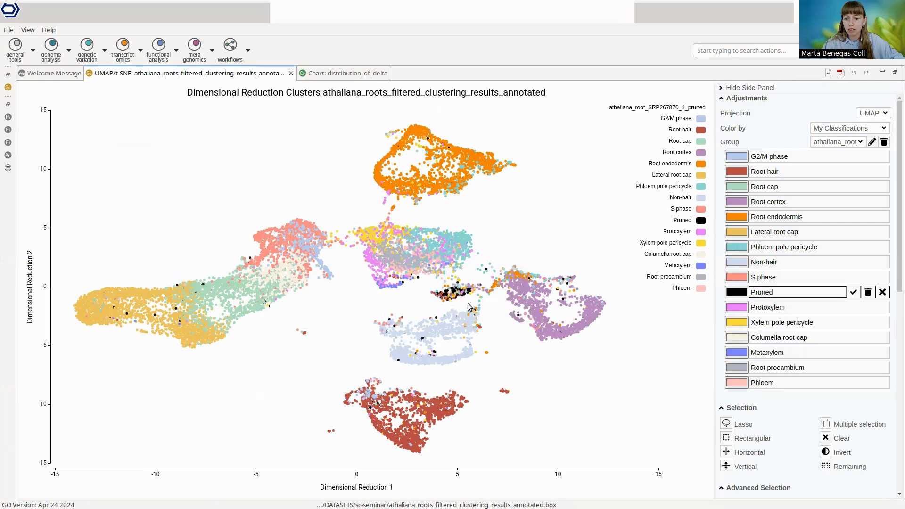
pyautogui.click(856, 131)
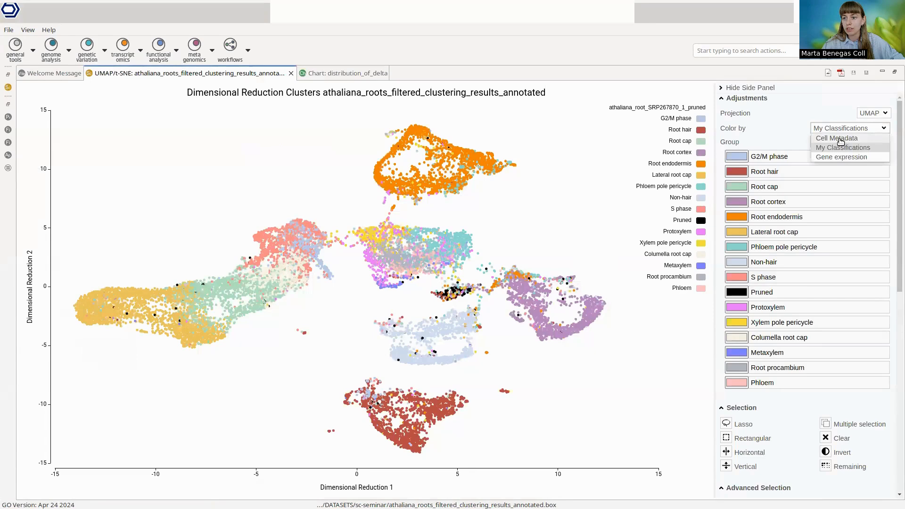
pyautogui.click(841, 139)
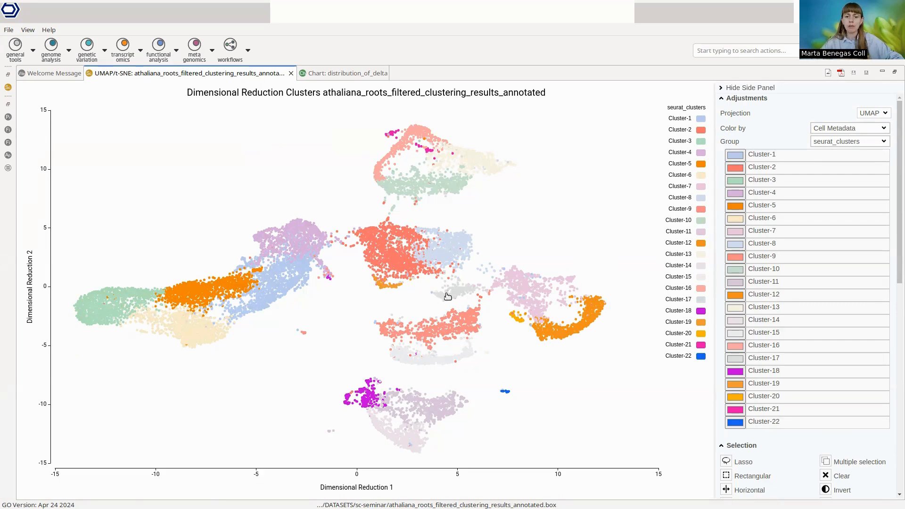
# Step: Select the small Cluster-17 group of cells near the center of the UMAP plot with the lasso
pyautogui.moveTo(434, 294)
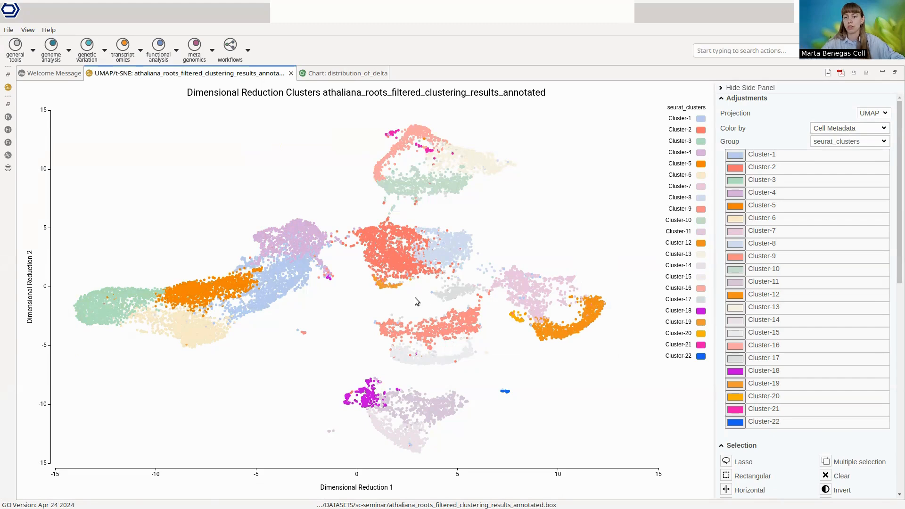
pyautogui.scroll(-2, 759, 460)
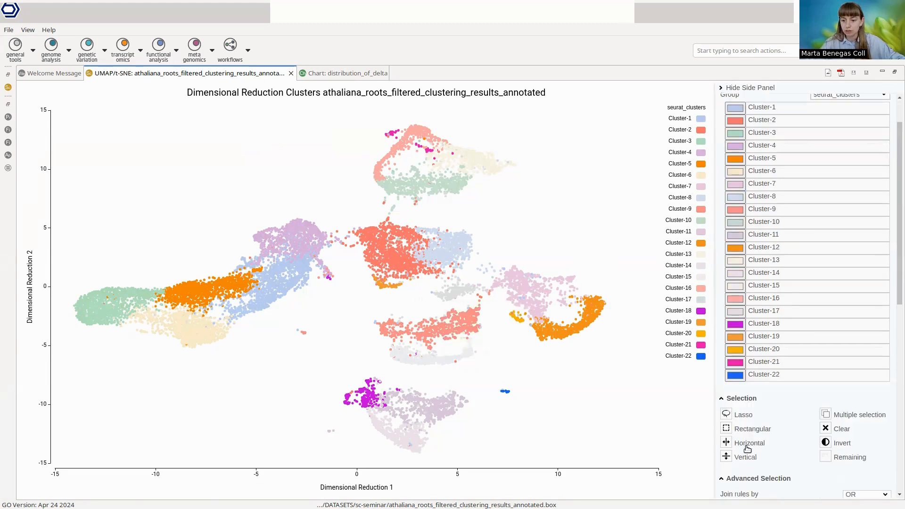
pyautogui.click(727, 414)
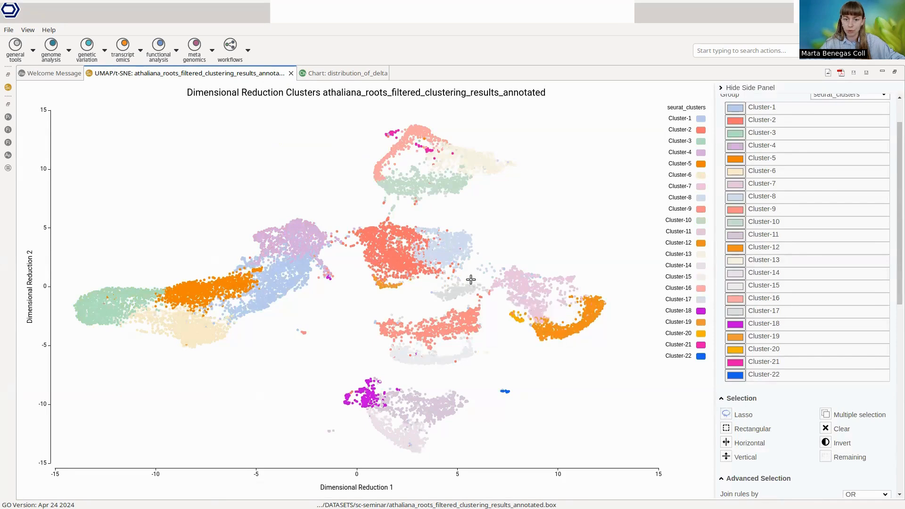
pyautogui.moveTo(444, 277)
pyautogui.mouseDown()
pyautogui.moveTo(426, 288)
pyautogui.moveTo(435, 304)
pyautogui.moveTo(471, 301)
pyautogui.moveTo(476, 284)
pyautogui.mouseUp()
# Step: Assign the selected cells to a group named annotation with the value undetermined
pyautogui.scroll(-1, 786, 431)
pyautogui.scroll(-8, 788, 430)
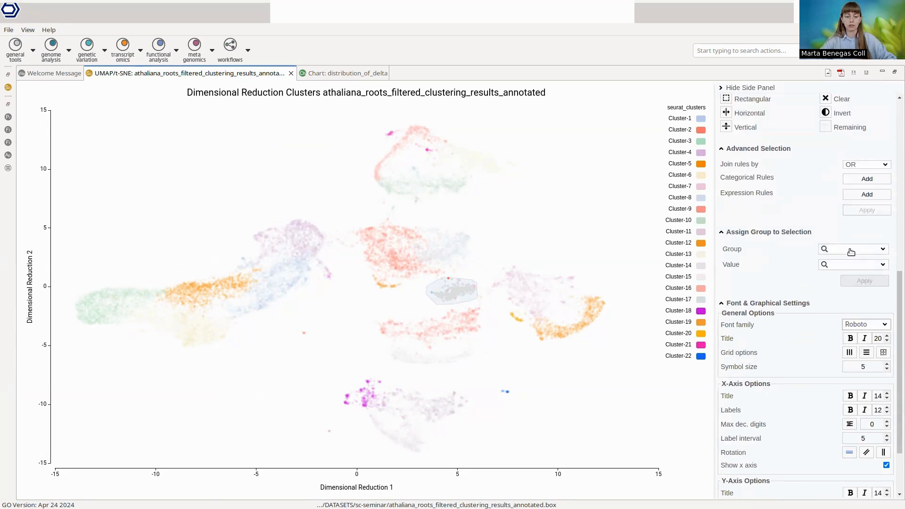
pyautogui.click(851, 249)
pyautogui.write('annotation')
pyautogui.click(852, 265)
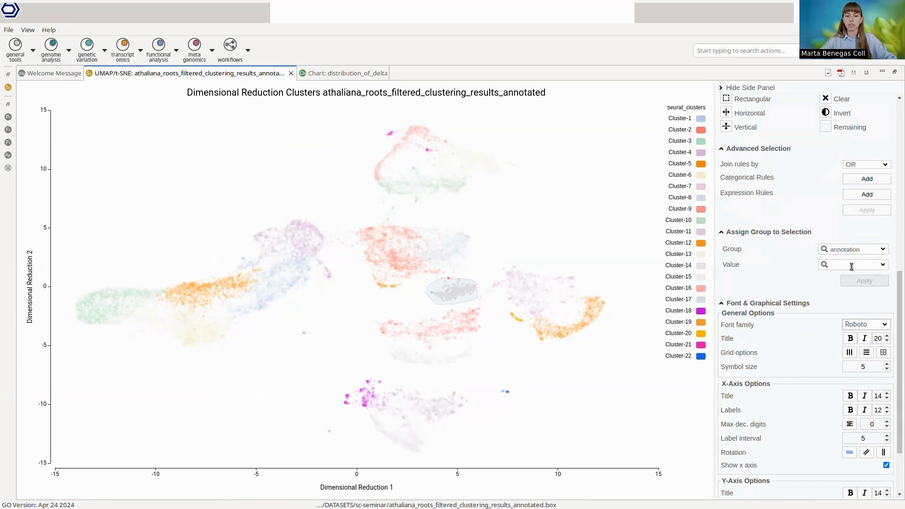
pyautogui.write('amb')
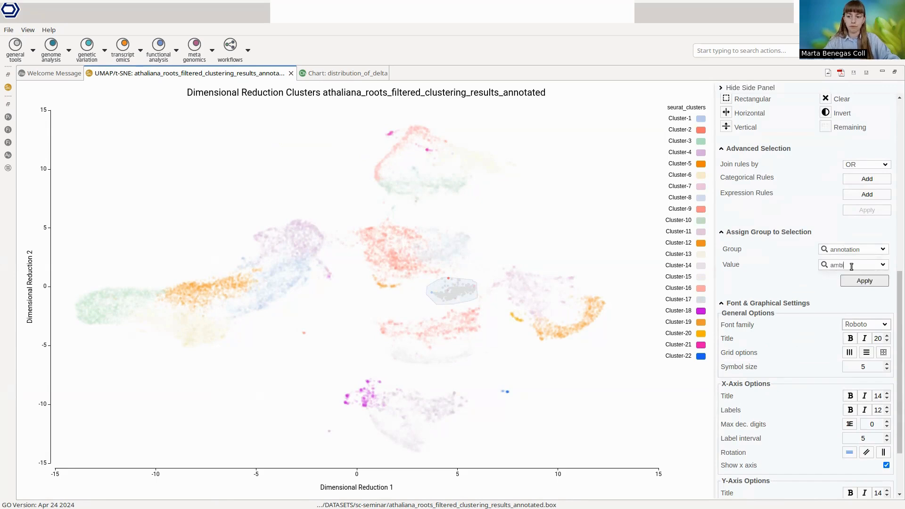
pyautogui.press('BackSpace')
pyautogui.press('BackSpace')
pyautogui.press('BackSpace')
pyautogui.write('und')
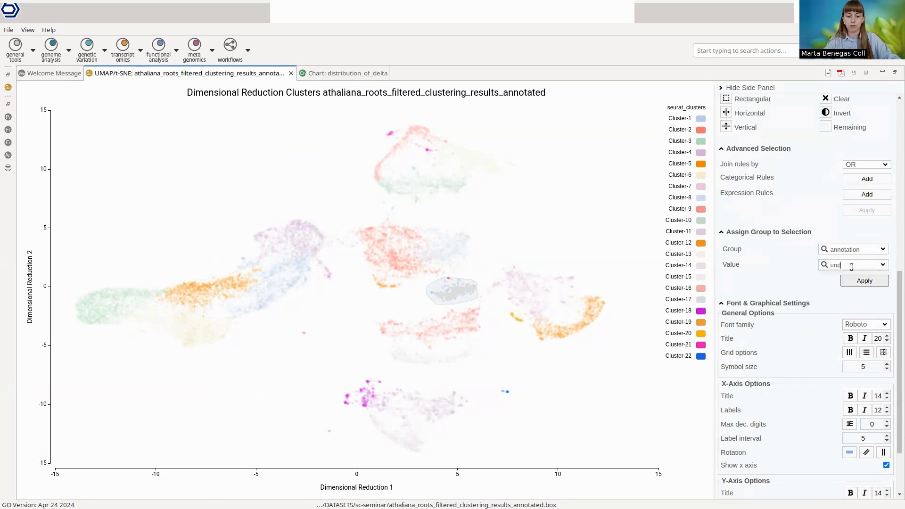
pyautogui.write('etermined')
pyautogui.click(864, 281)
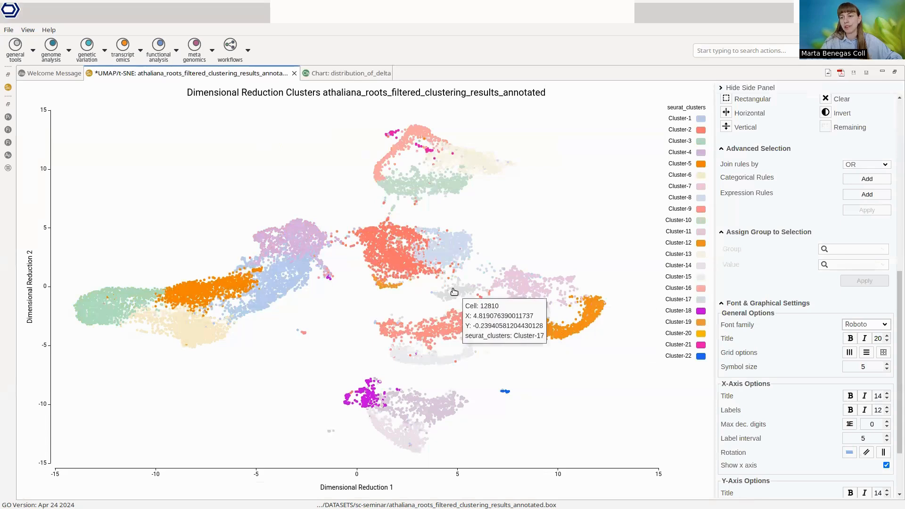
# Step: Reduce the plot's symbol size to 3 and color the cells by the athaliana_root_SRP267870_1_pruned group under My Classifications
pyautogui.click(887, 370)
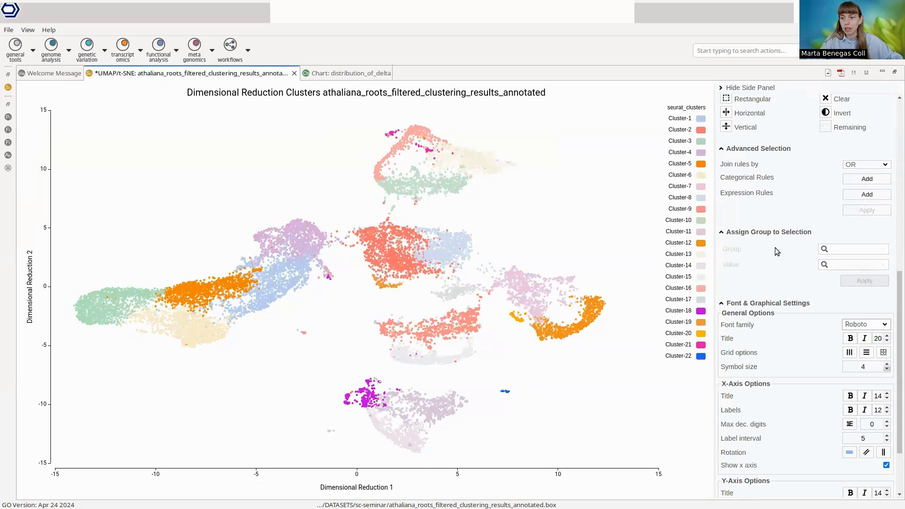
pyautogui.scroll(10, 777, 251)
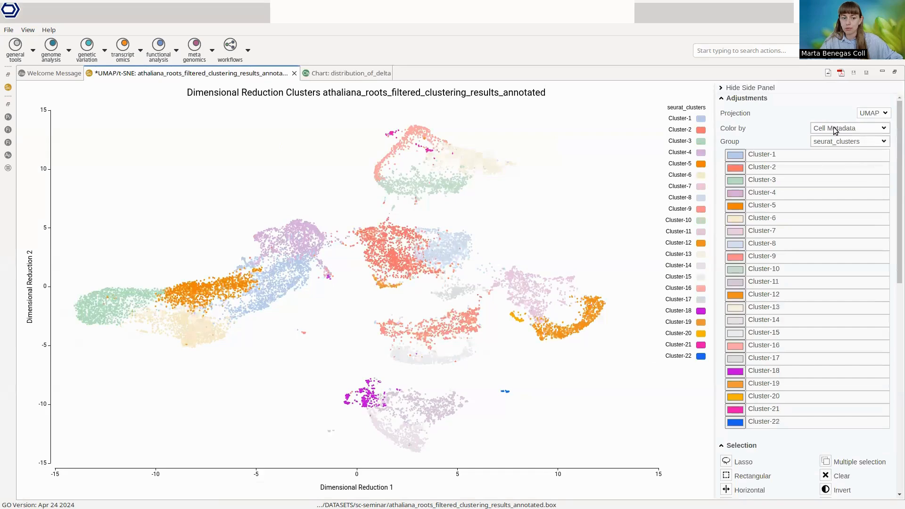
pyautogui.click(844, 129)
pyautogui.click(779, 124)
pyautogui.click(830, 131)
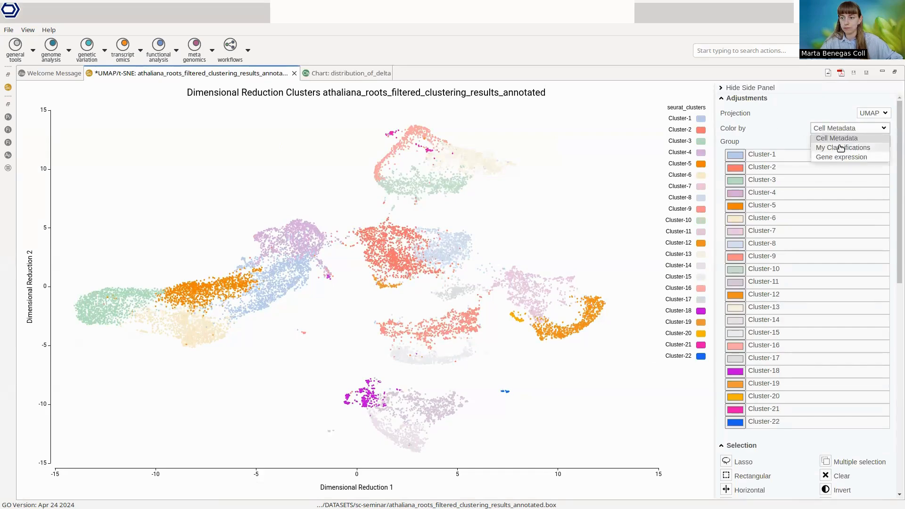
pyautogui.click(837, 146)
pyautogui.click(830, 142)
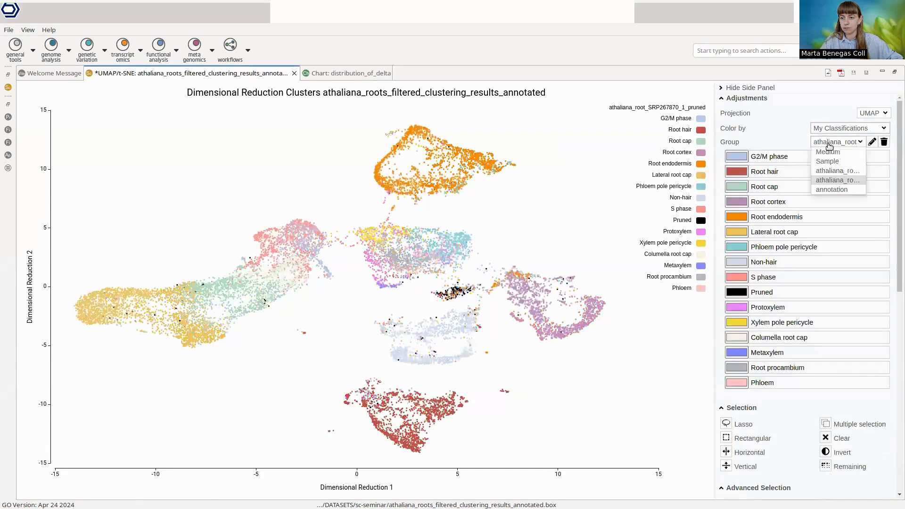
pyautogui.click(758, 136)
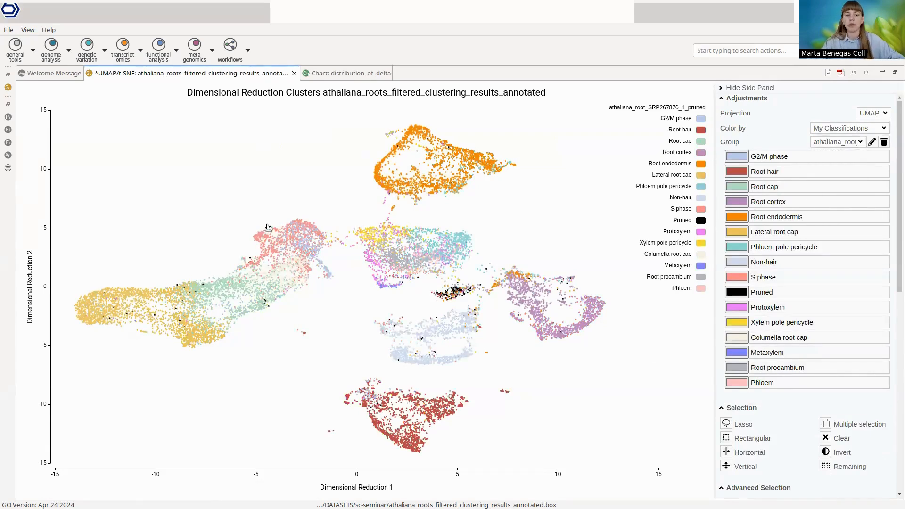
# Step: Restore the file browser and clustering table beside the plot and open meristem_markers.txt from the sc-seminar folder
pyautogui.moveTo(283, 255)
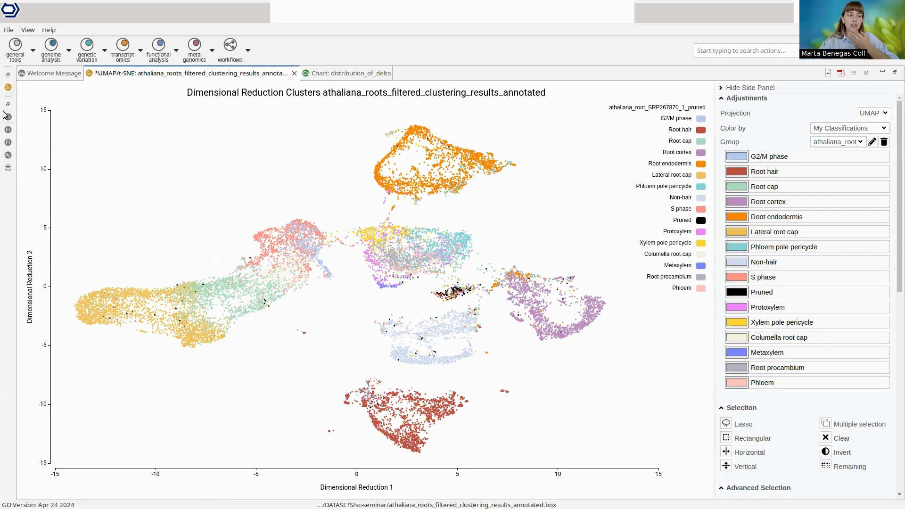
pyautogui.moveTo(302, 241)
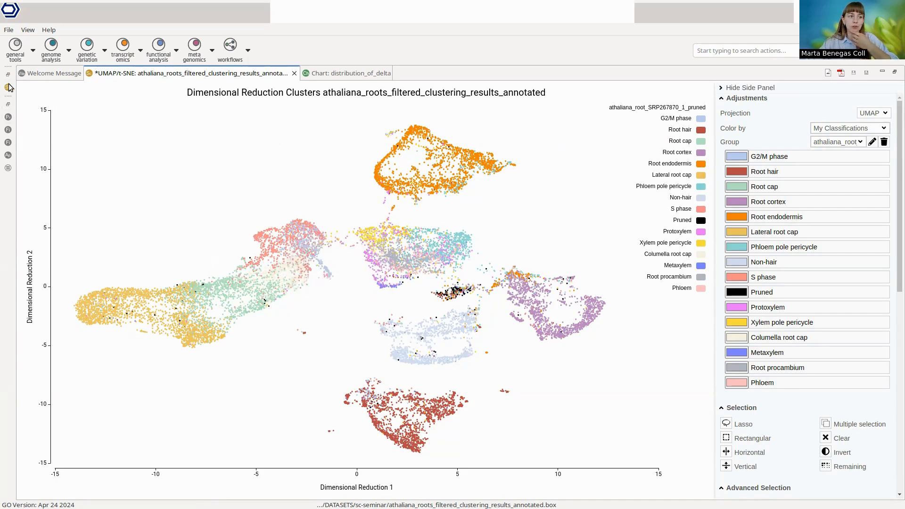
pyautogui.click(8, 105)
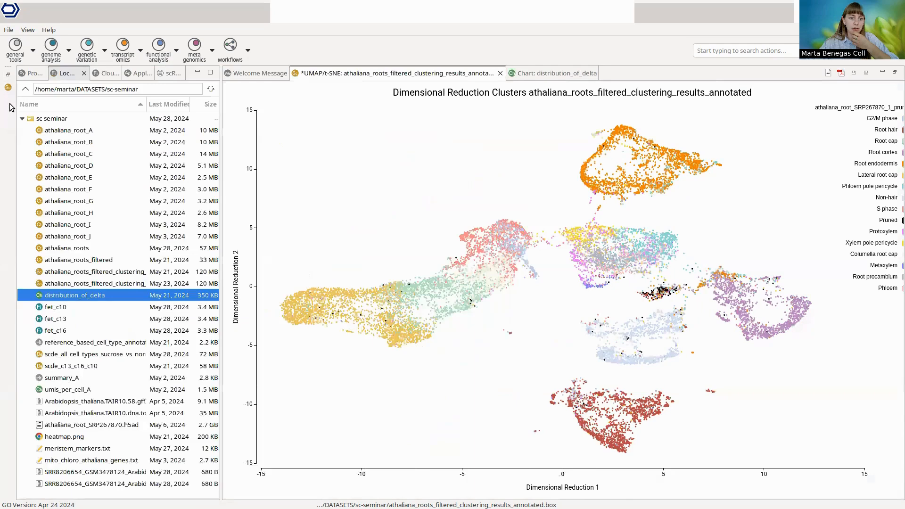
pyautogui.click(8, 76)
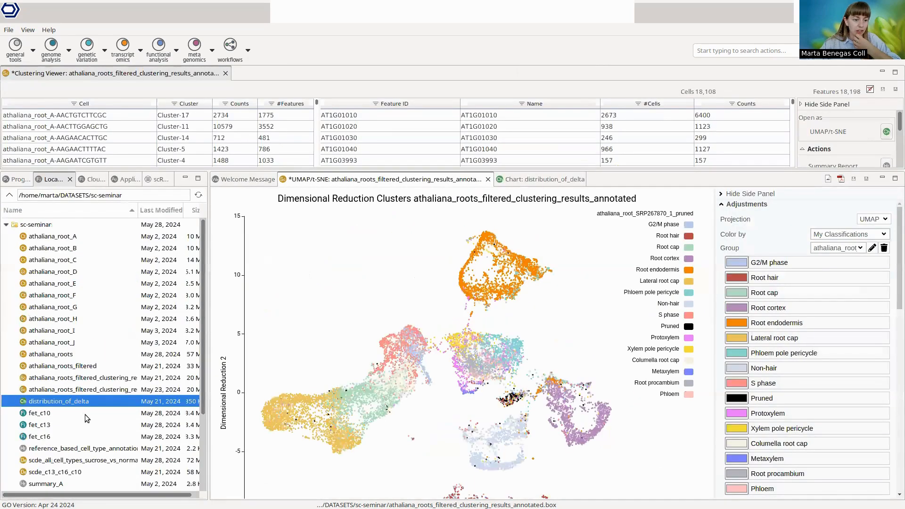
pyautogui.scroll(-3, 85, 415)
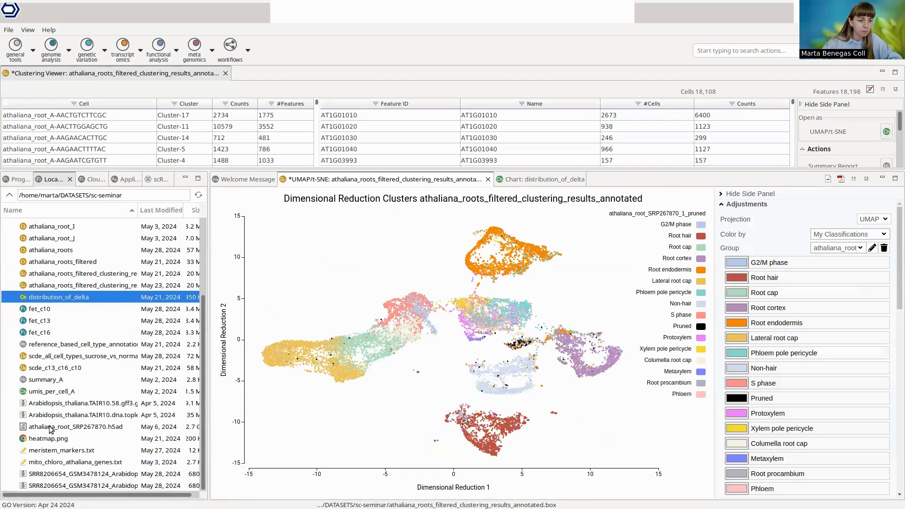
pyautogui.doubleClick(72, 453)
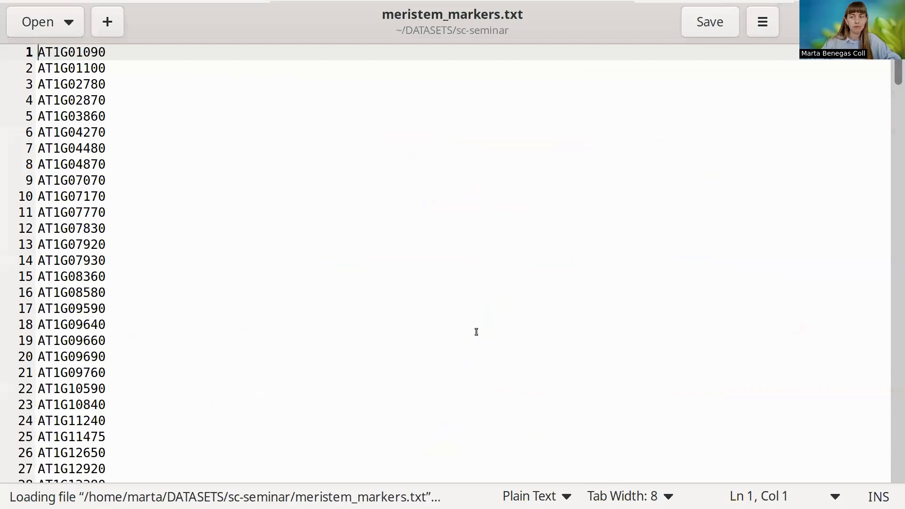
# Step: Copy the complete list of gene IDs from meristem_markers.txt and close the file
pyautogui.scroll(-1, 600, 269)
pyautogui.hotkey('ctrl', 'a')
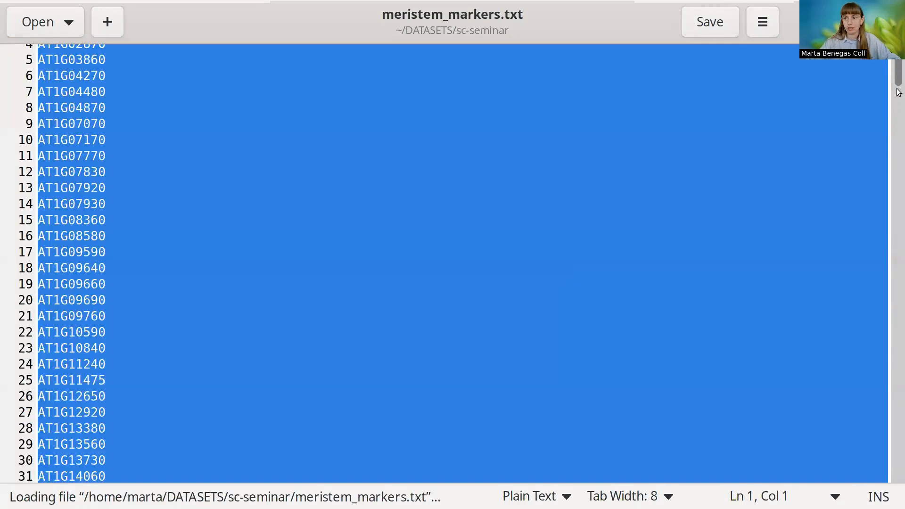
pyautogui.scroll(-20, 885, 212)
pyautogui.scroll(-20, 886, 212)
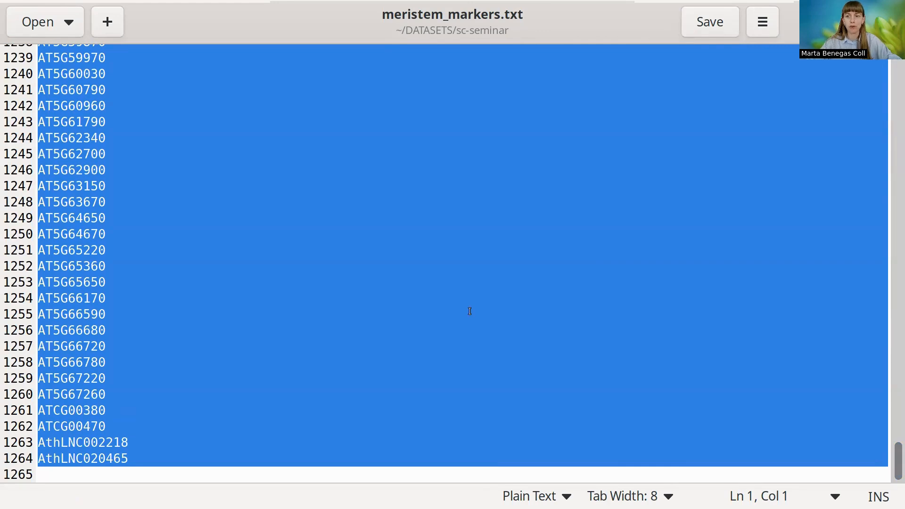
pyautogui.doubleClick(645, 26)
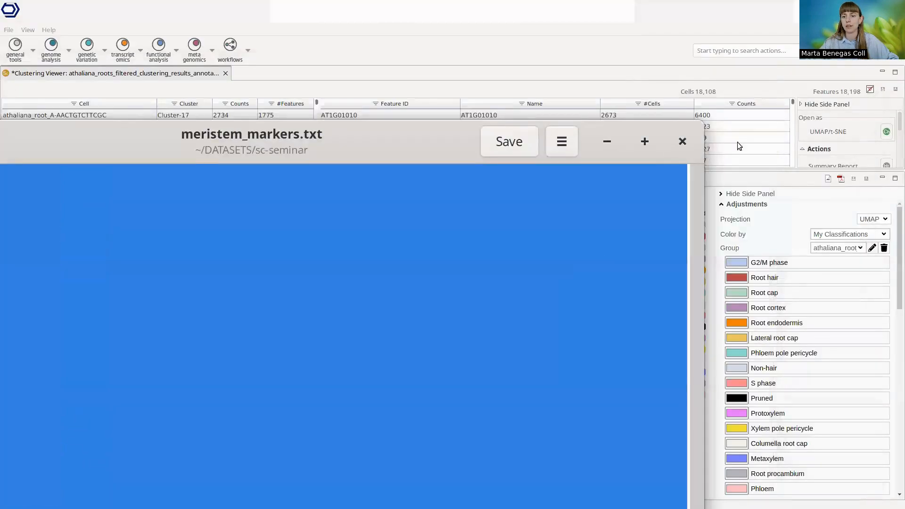
pyautogui.click(683, 142)
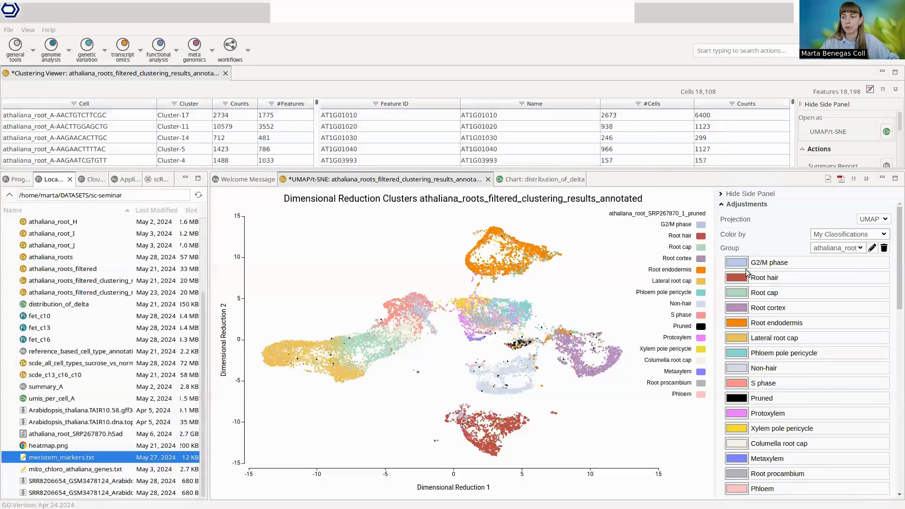
# Step: Color the UMAP plot by gene expression of the pasted meristem marker list and enlarge the plot area
pyautogui.click(853, 235)
pyautogui.click(849, 264)
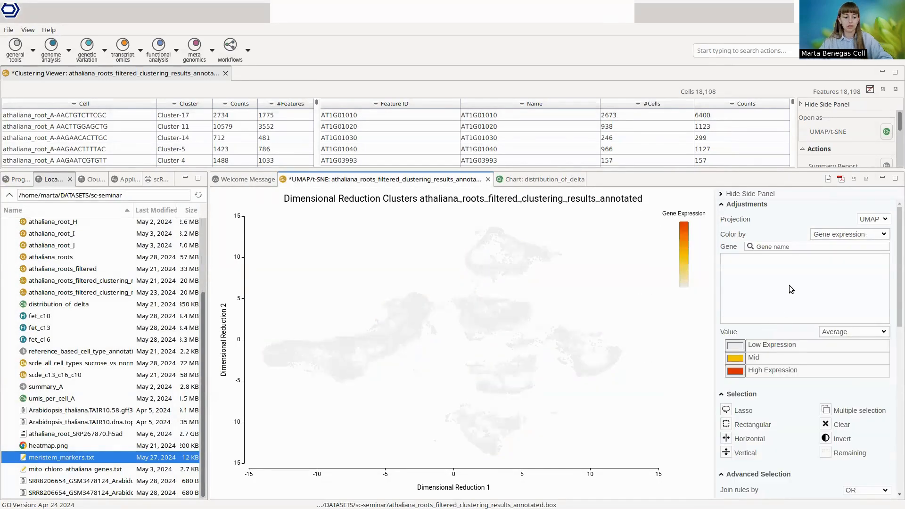
pyautogui.hotkey('ctrl', 'v')
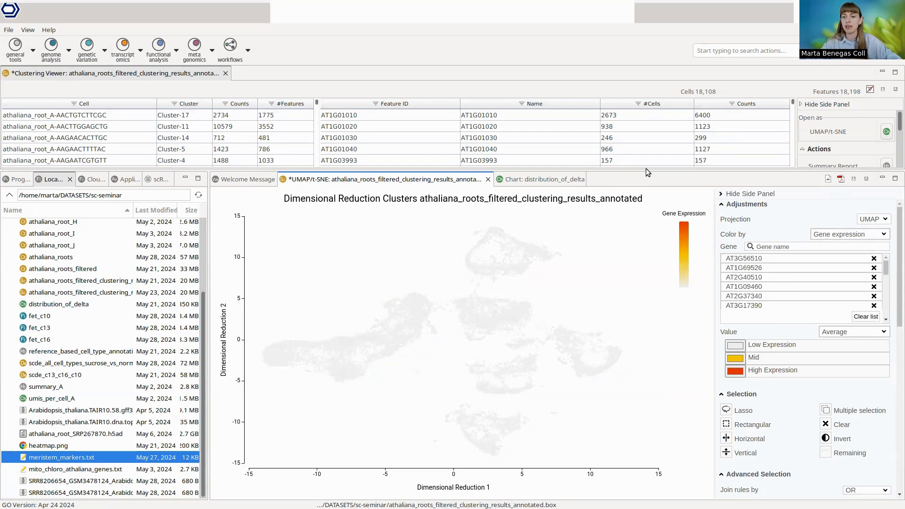
pyautogui.moveTo(647, 168); pyautogui.dragTo(653, 120)
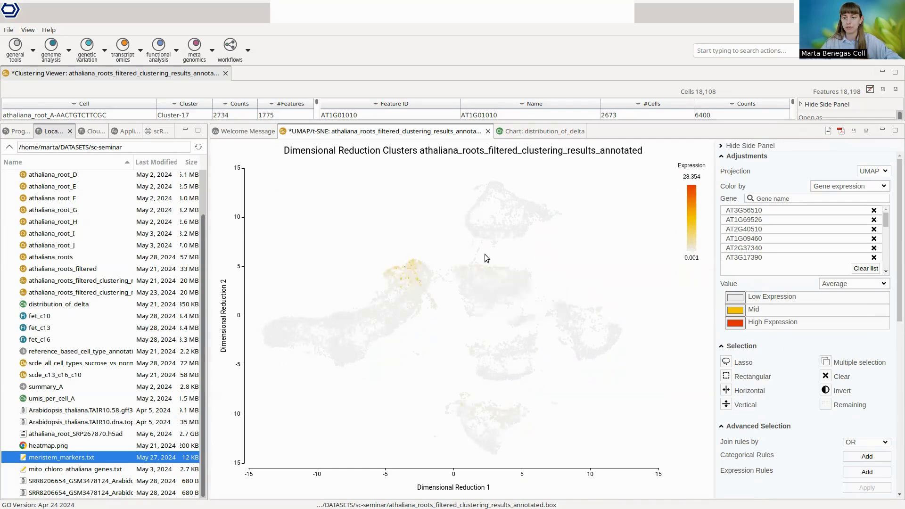
# Step: View the aggregation options for the marker expression value and look through the plot's selection and graphical settings
pyautogui.click(870, 286)
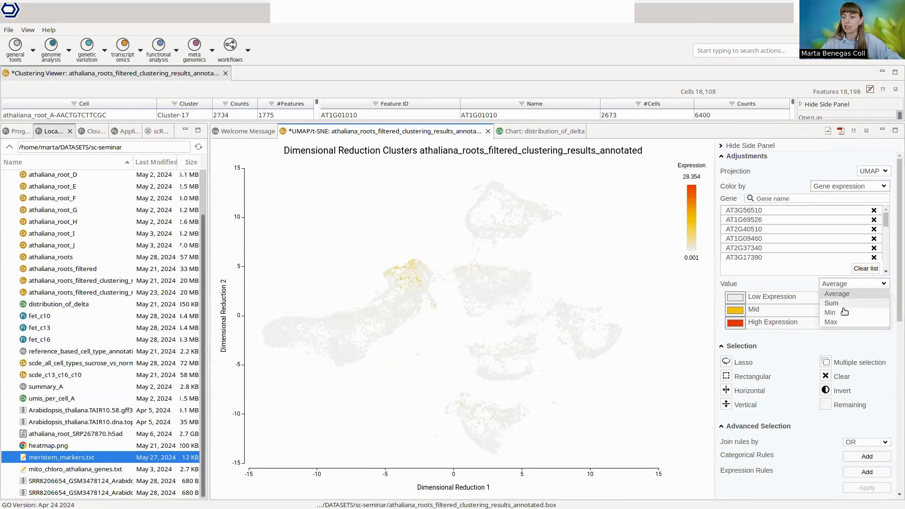
pyautogui.click(800, 347)
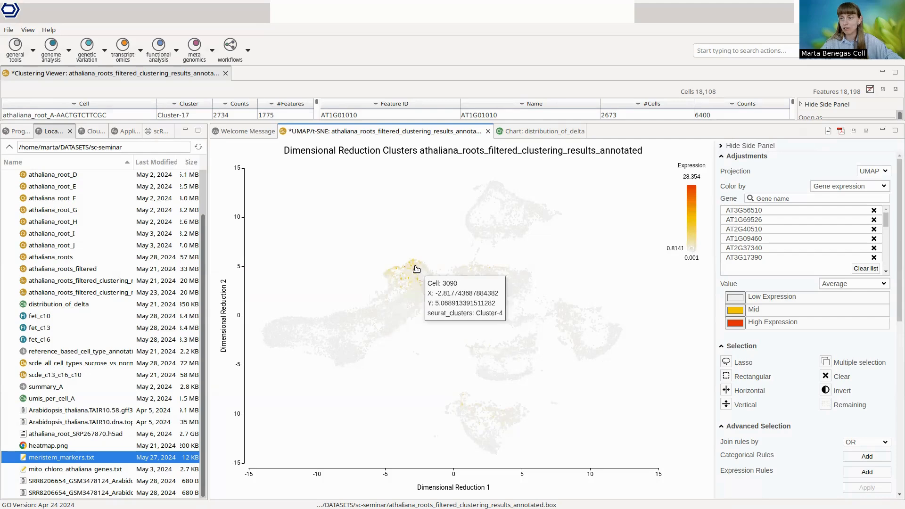
pyautogui.scroll(-5, 765, 401)
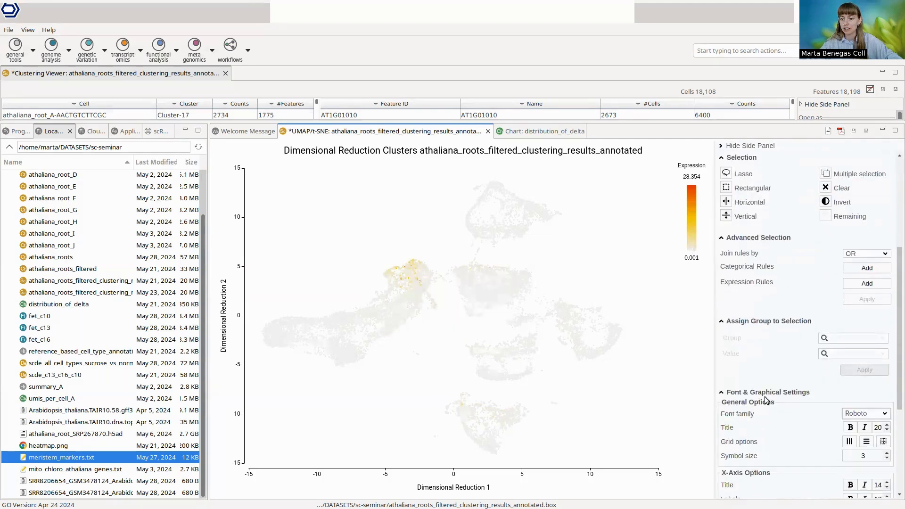
pyautogui.scroll(5, 783, 321)
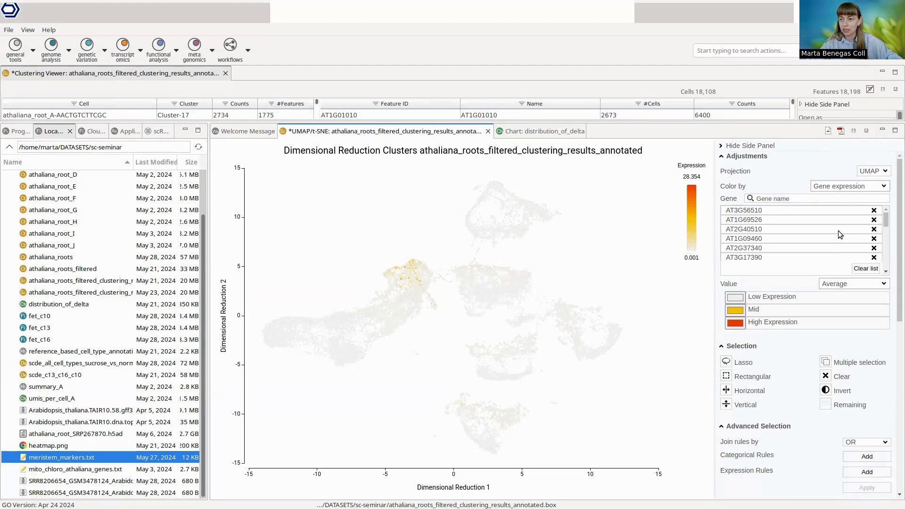
# Step: Color the UMAP plot by the seurat_clusters cell metadata and inspect which cluster covers the meristem marker region
pyautogui.click(872, 176)
pyautogui.click(820, 168)
pyautogui.click(840, 186)
pyautogui.click(837, 196)
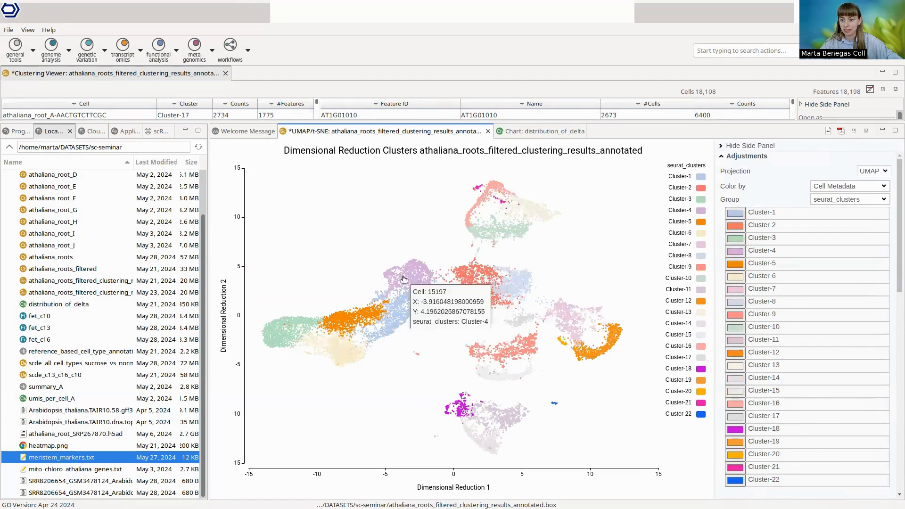
pyautogui.moveTo(413, 279)
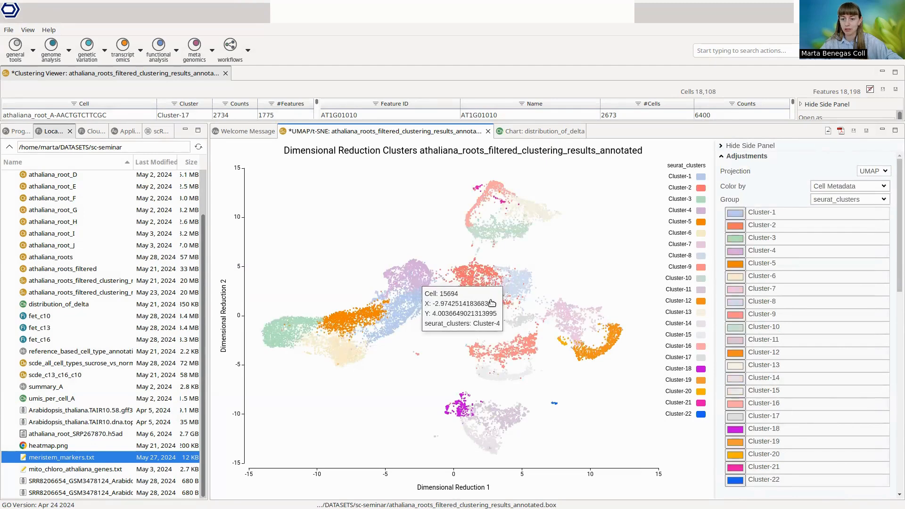
# Step: Select the cells of Cluster-4 by applying a categorical rule on seurat_clusters
pyautogui.scroll(-5, 782, 404)
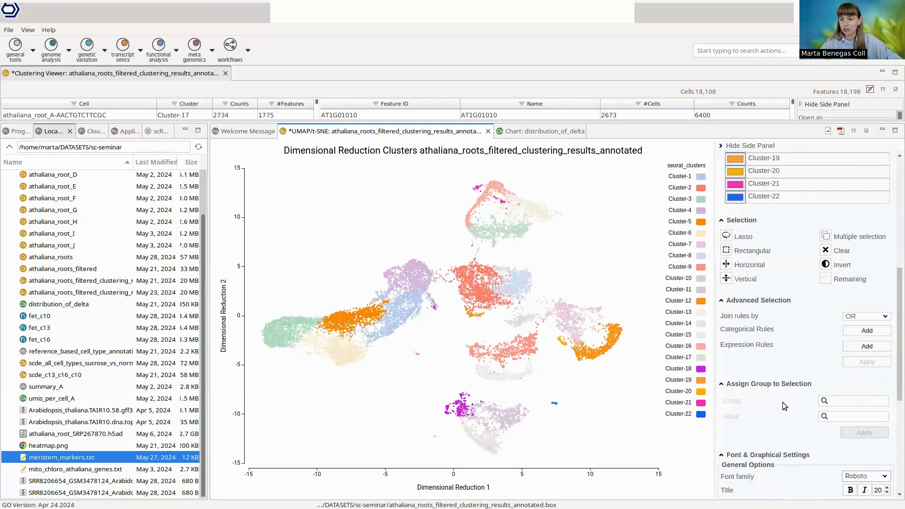
pyautogui.scroll(-1, 783, 403)
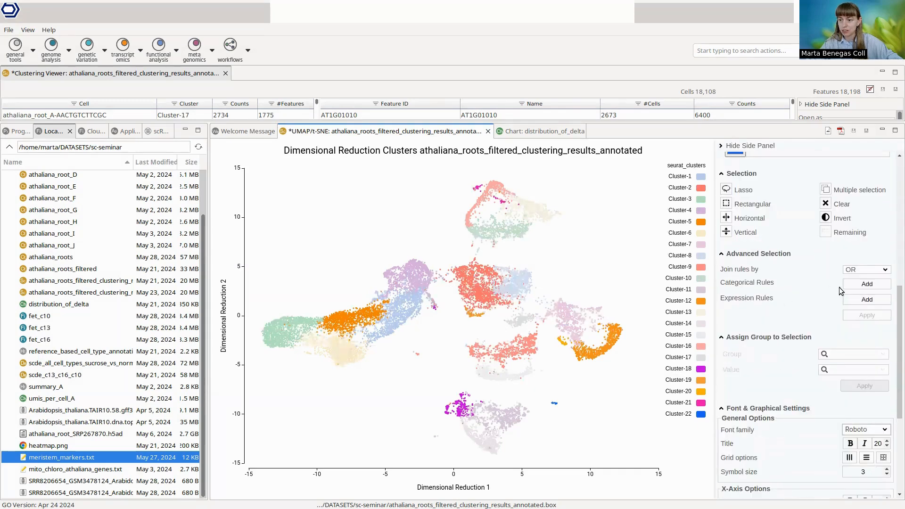
pyautogui.click(863, 284)
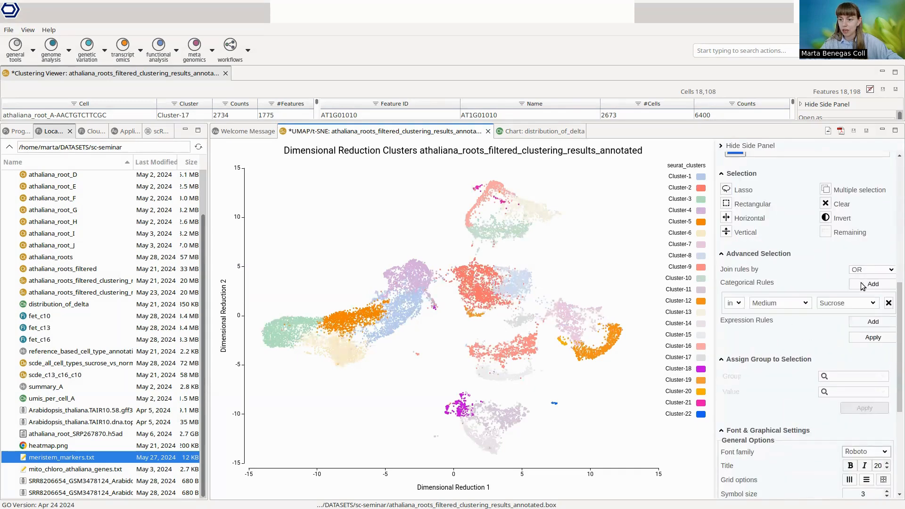
pyautogui.click(774, 304)
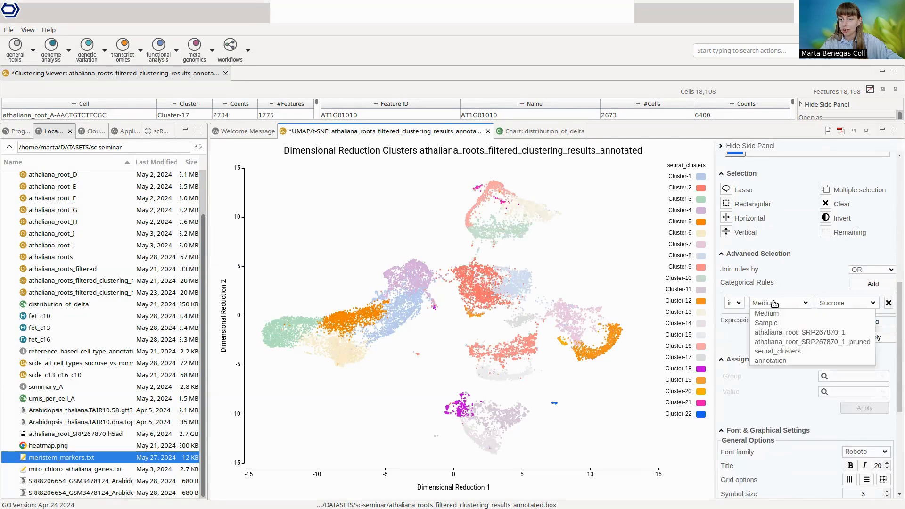
pyautogui.click(787, 352)
pyautogui.click(863, 308)
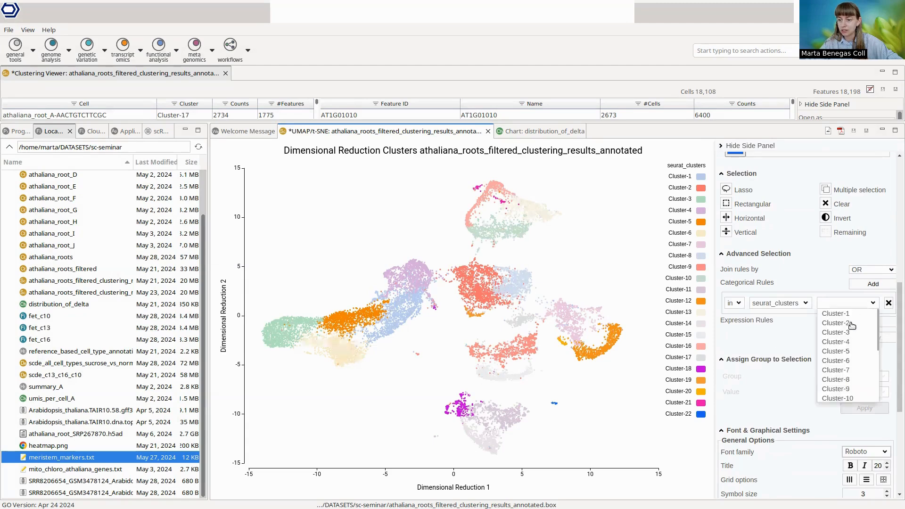
pyautogui.click(852, 343)
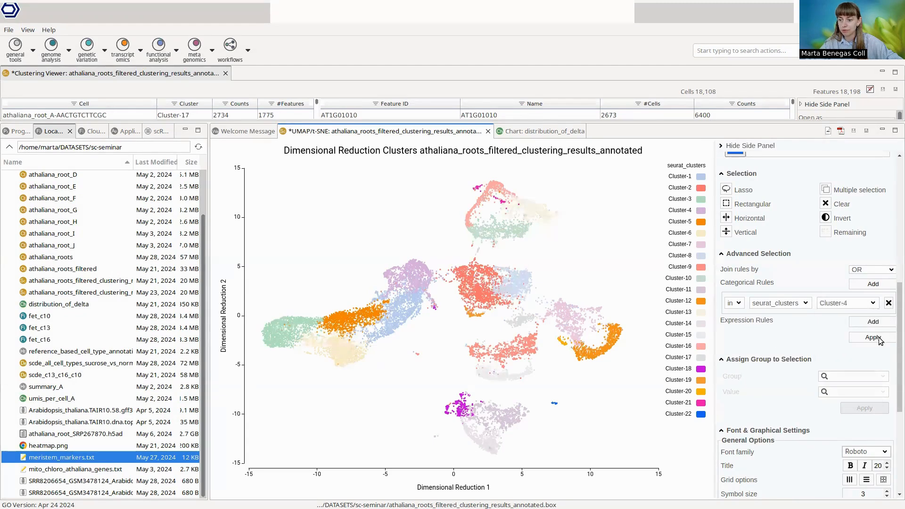
pyautogui.click(857, 341)
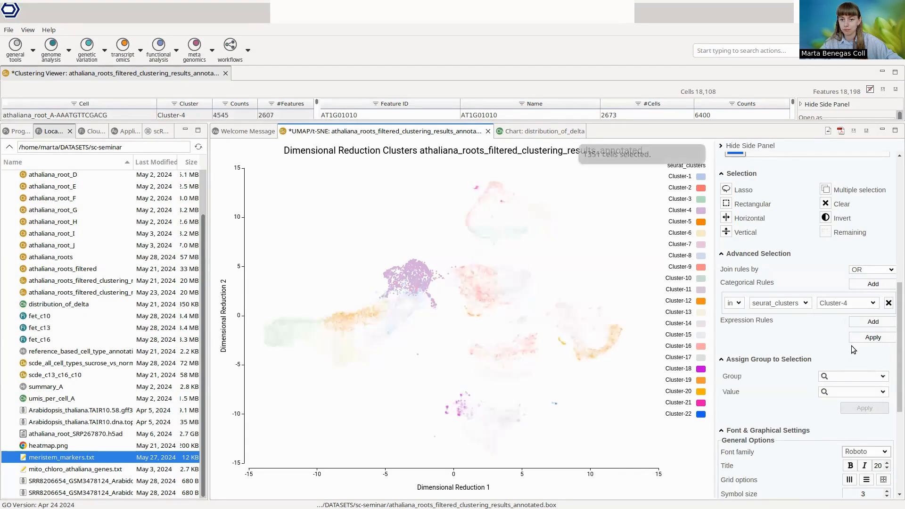
# Step: Assign the value meristem in the annotation group to the selected cells
pyautogui.scroll(-2, 844, 364)
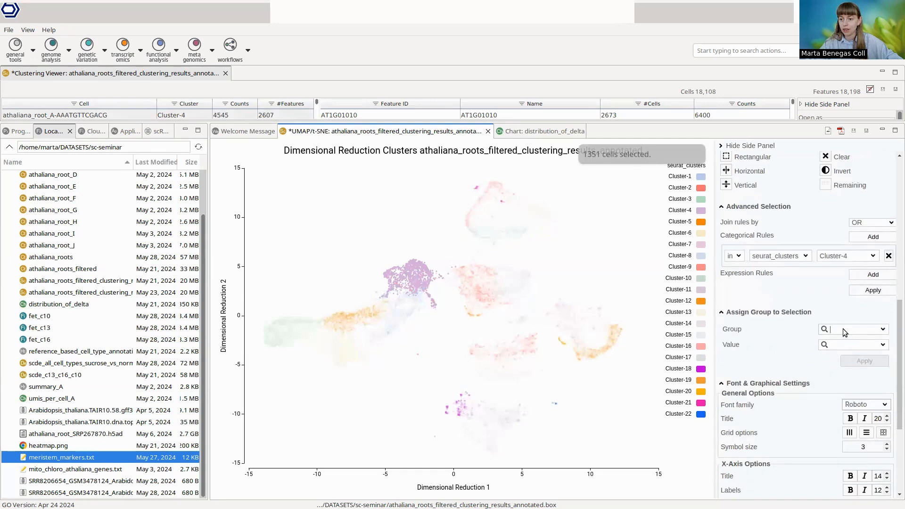
pyautogui.click(843, 329)
pyautogui.write('ann')
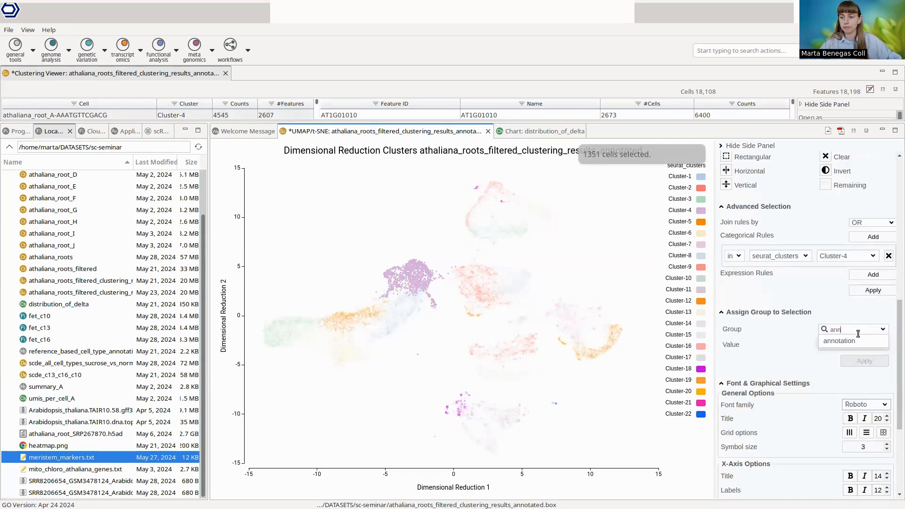
pyautogui.click(848, 342)
pyautogui.click(838, 346)
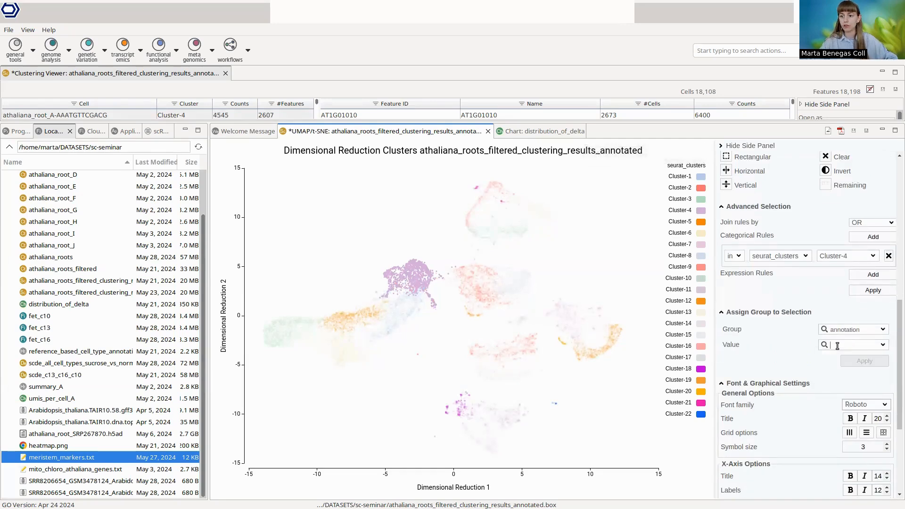
pyautogui.write('meristem')
pyautogui.click(869, 360)
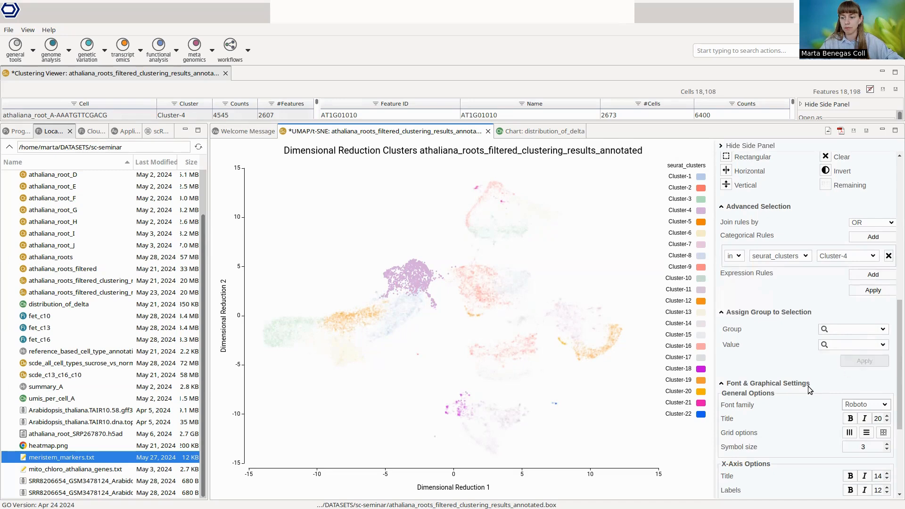
# Step: Color the UMAP plot by the annotation group from My Classifications
pyautogui.scroll(10, 792, 372)
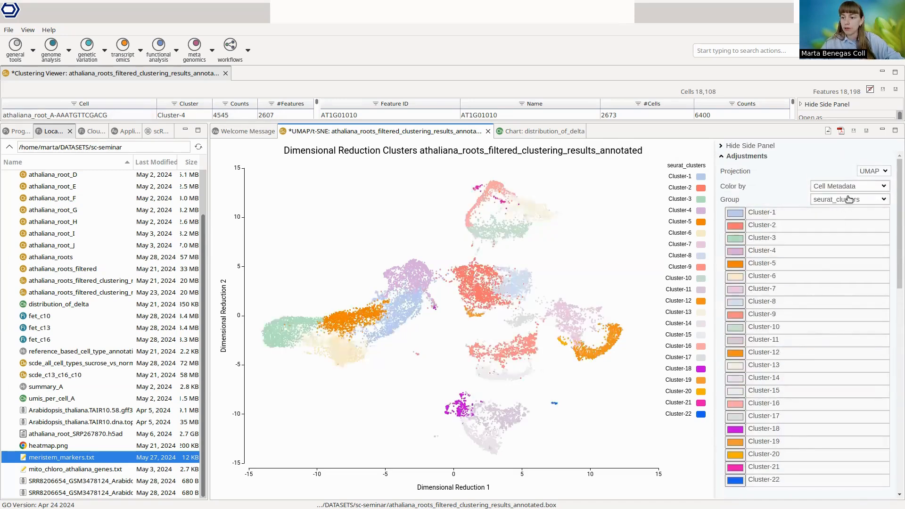
pyautogui.click(845, 186)
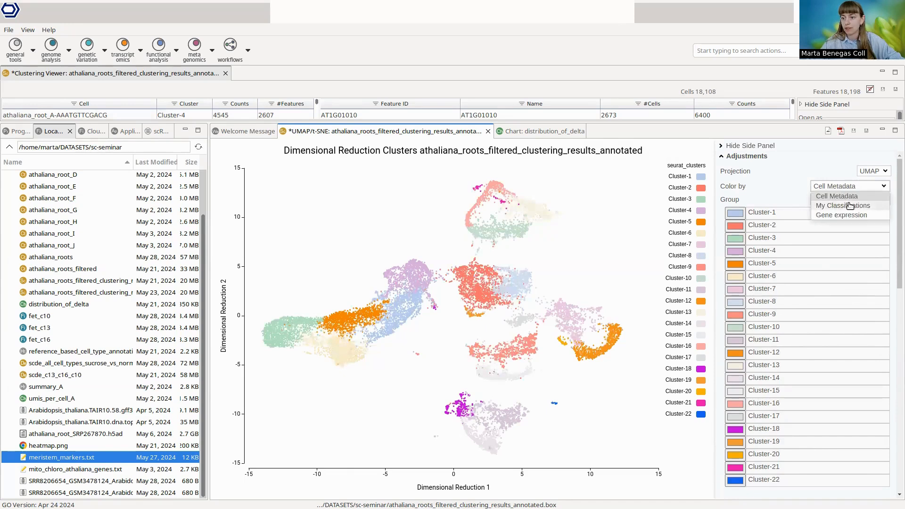
pyautogui.click(848, 204)
pyautogui.click(830, 200)
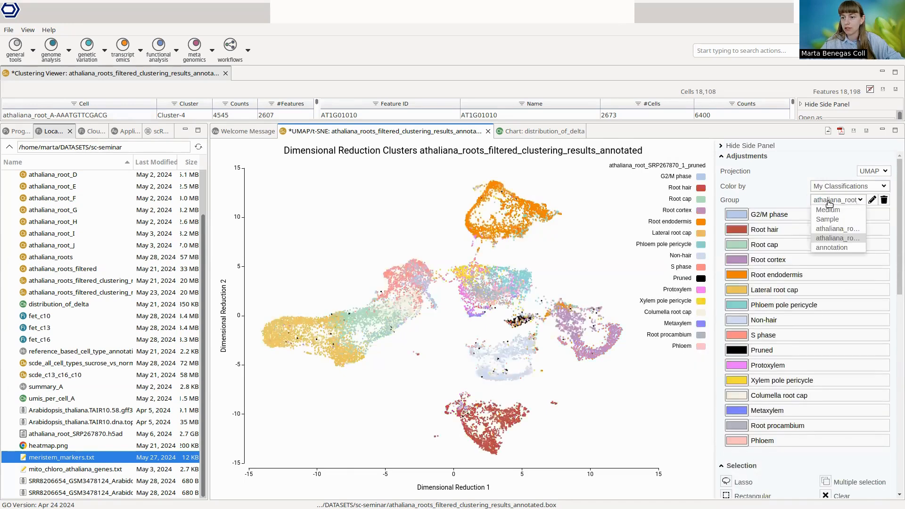
pyautogui.click(831, 247)
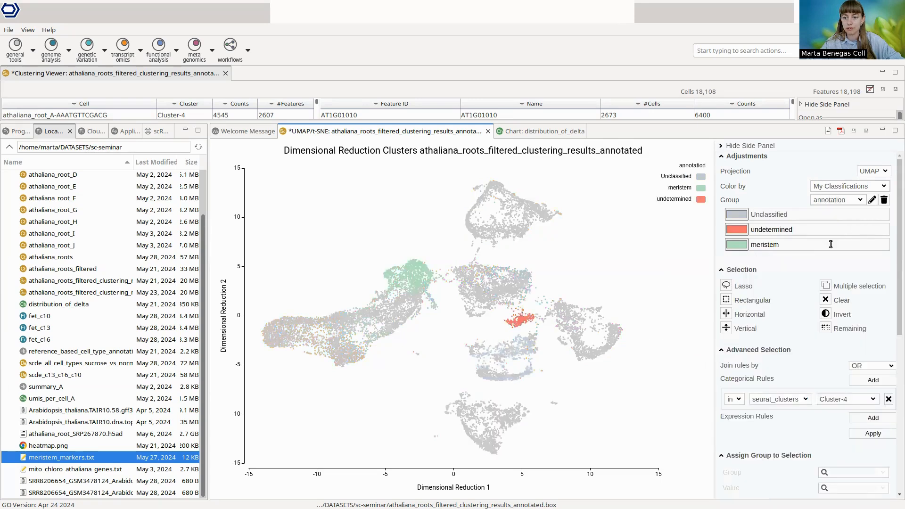
# Step: Switch the plot coloring back to the seurat_clusters cell metadata and enlarge the plot area
pyautogui.click(841, 187)
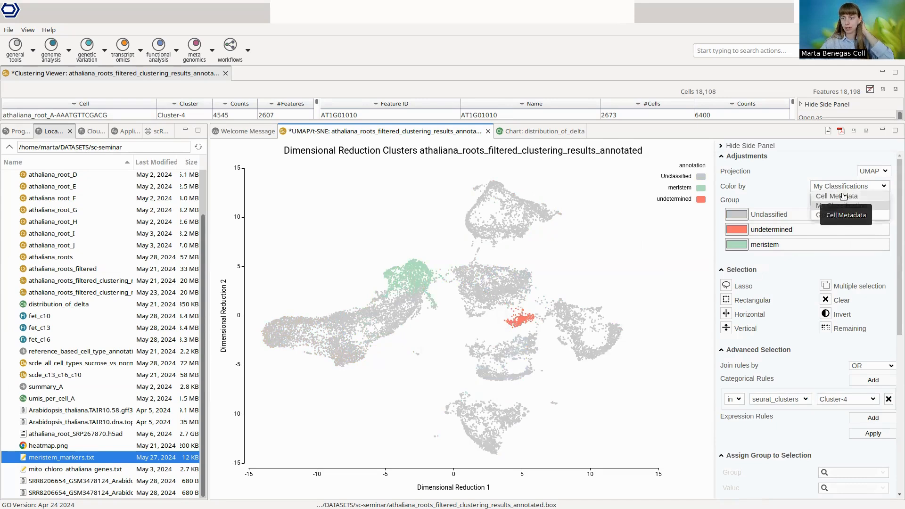
pyautogui.click(847, 197)
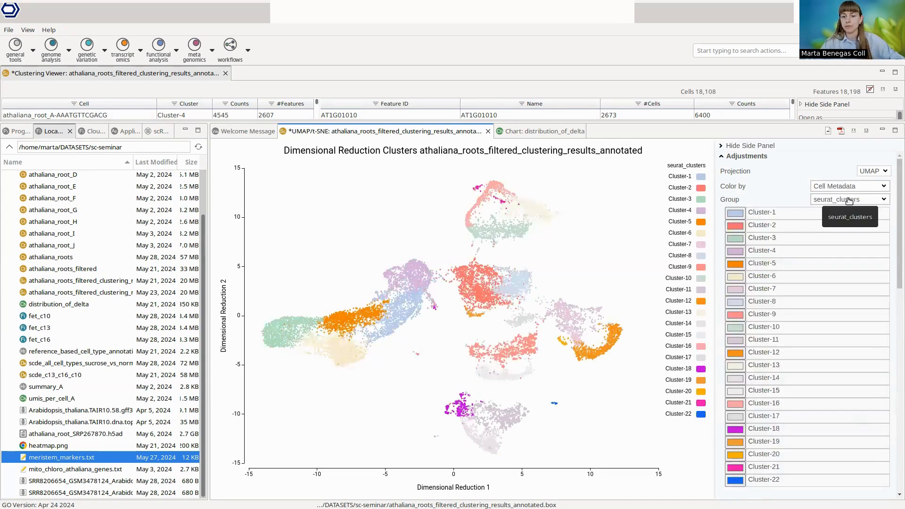
pyautogui.moveTo(679, 122); pyautogui.dragTo(674, 101)
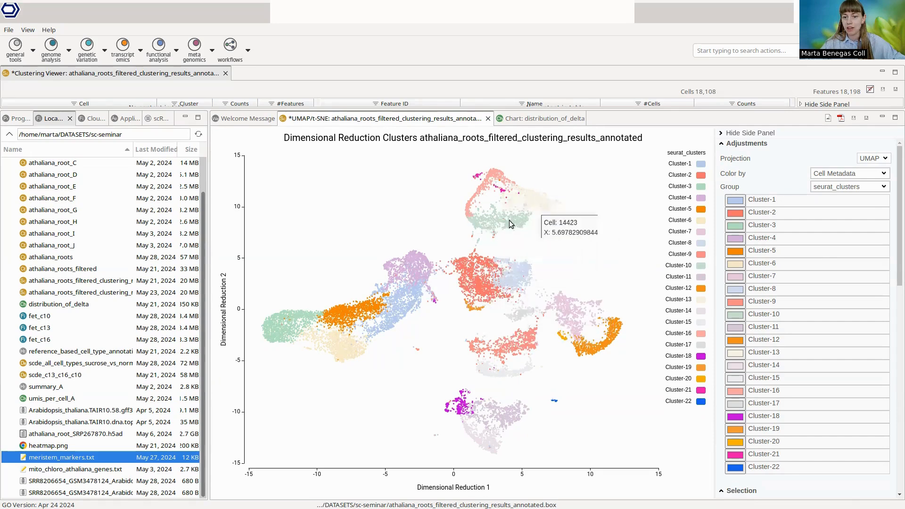
pyautogui.click(837, 174)
pyautogui.click(796, 174)
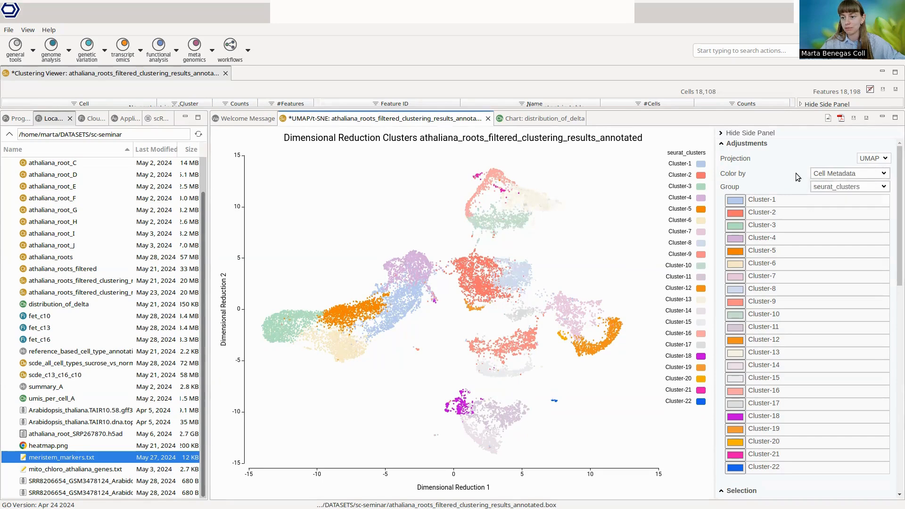
# Step: Color the UMAP plot by the athaliana_root_SRP267870_1_pruned cell type classification
pyautogui.click(826, 175)
pyautogui.click(838, 194)
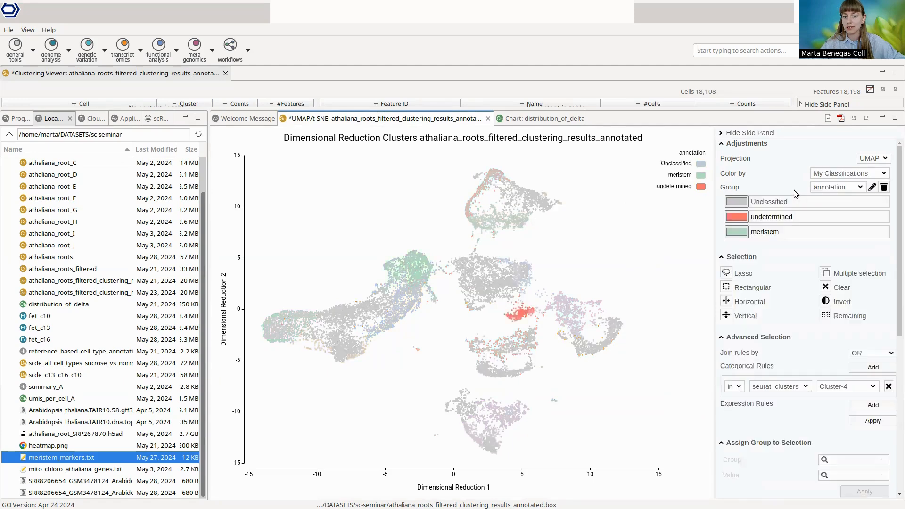
pyautogui.click(839, 188)
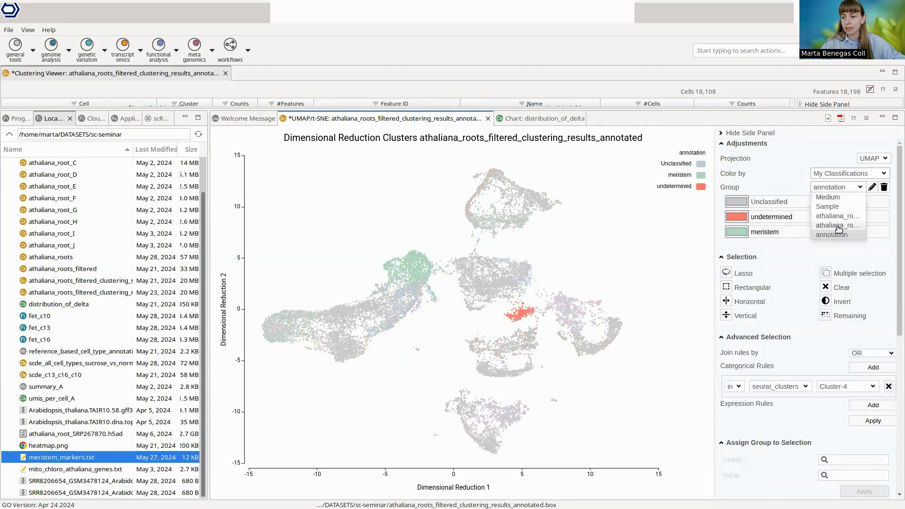
pyautogui.click(839, 227)
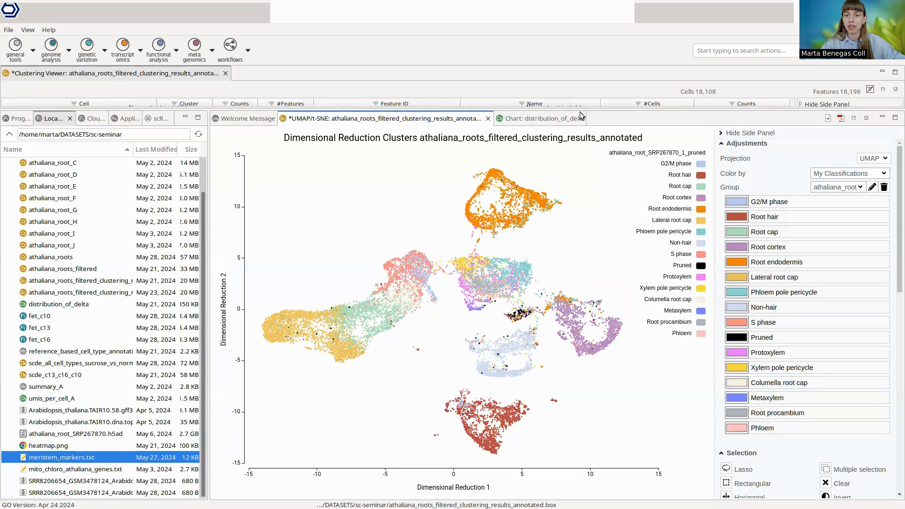
# Step: Enlarge the clustering table area, start the scRNA-seq Differential Expression analysis and advance to its Design page with the default filtering and normalization
pyautogui.moveTo(576, 112); pyautogui.dragTo(595, 199)
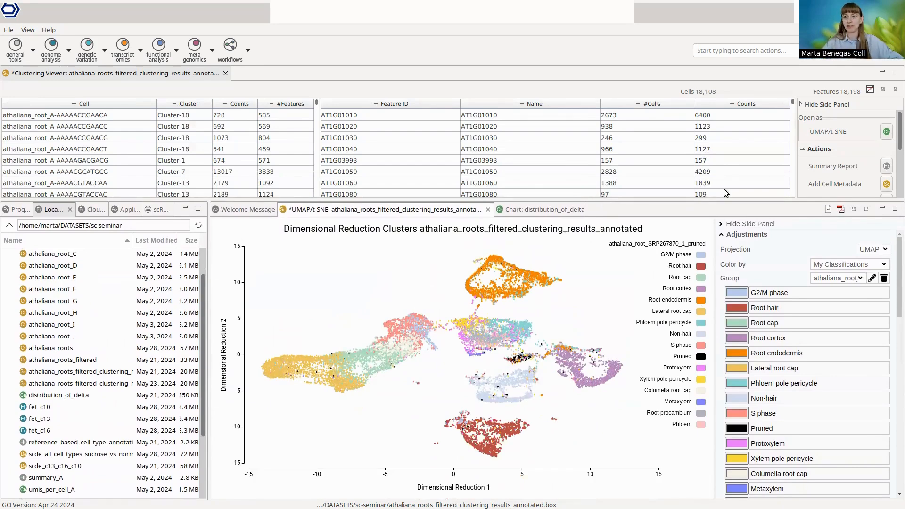
pyautogui.scroll(-5, 845, 165)
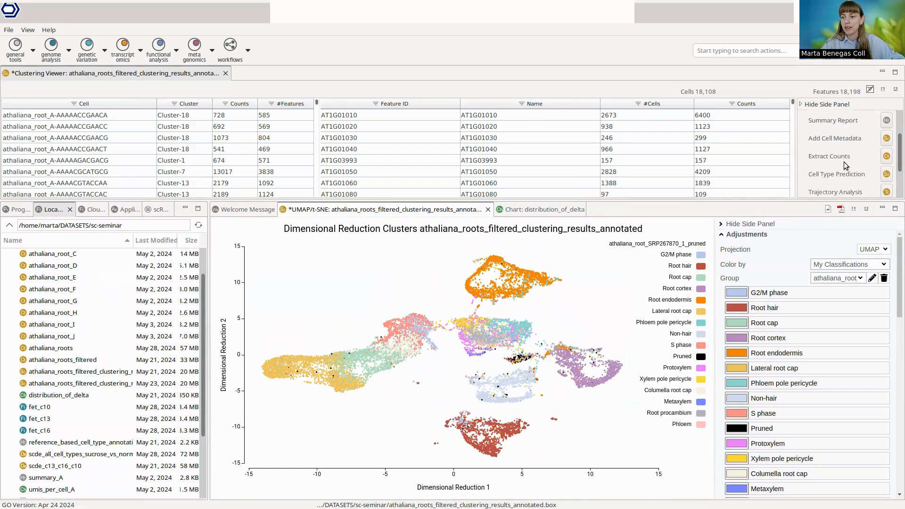
pyautogui.scroll(-2, 846, 165)
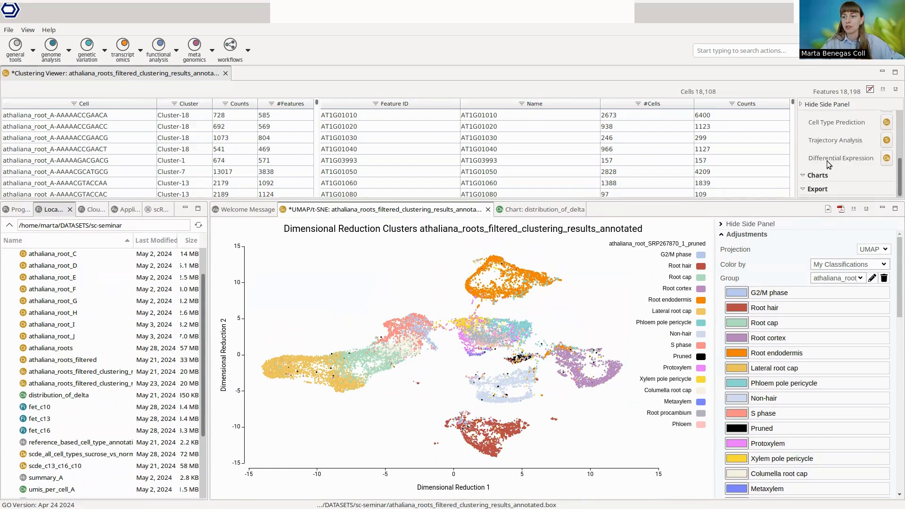
pyautogui.click(883, 162)
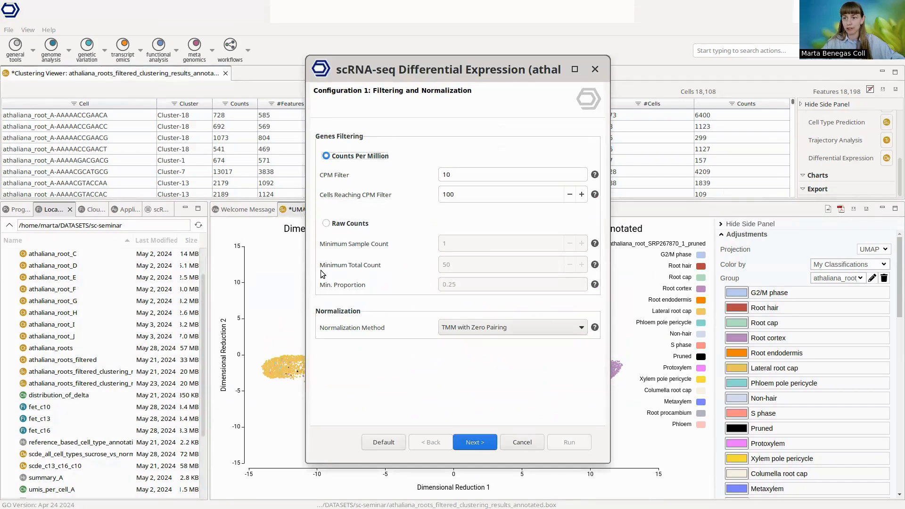
pyautogui.click(477, 441)
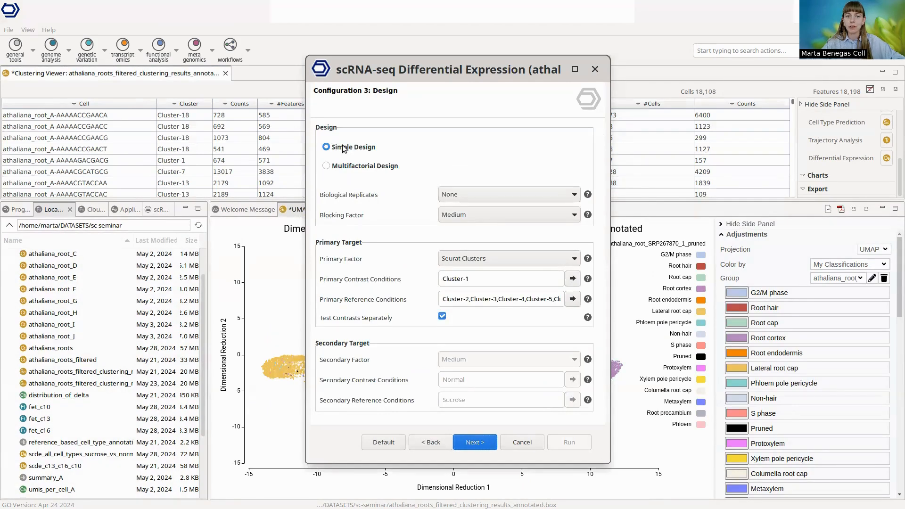
# Step: Set the biological replicates to Sample and the blocking factor to Medium for the simple design
pyautogui.click(479, 193)
pyautogui.click(470, 238)
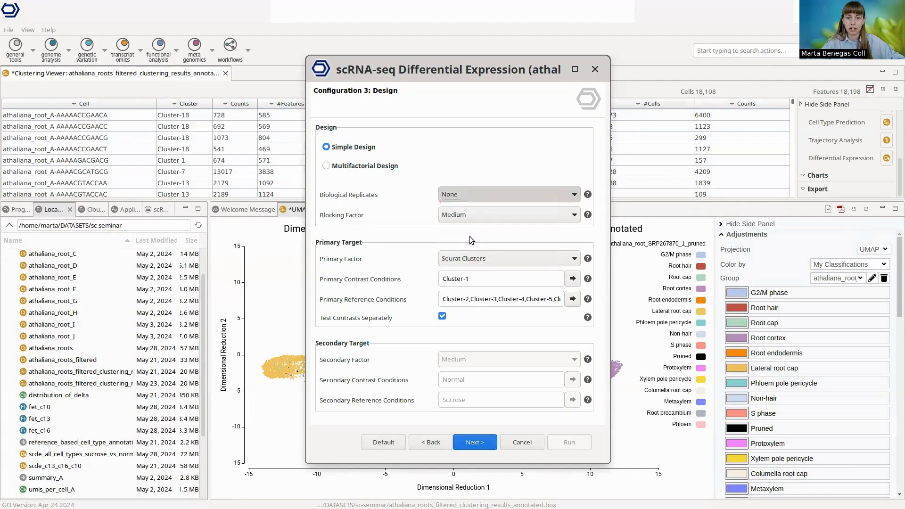
pyautogui.click(451, 216)
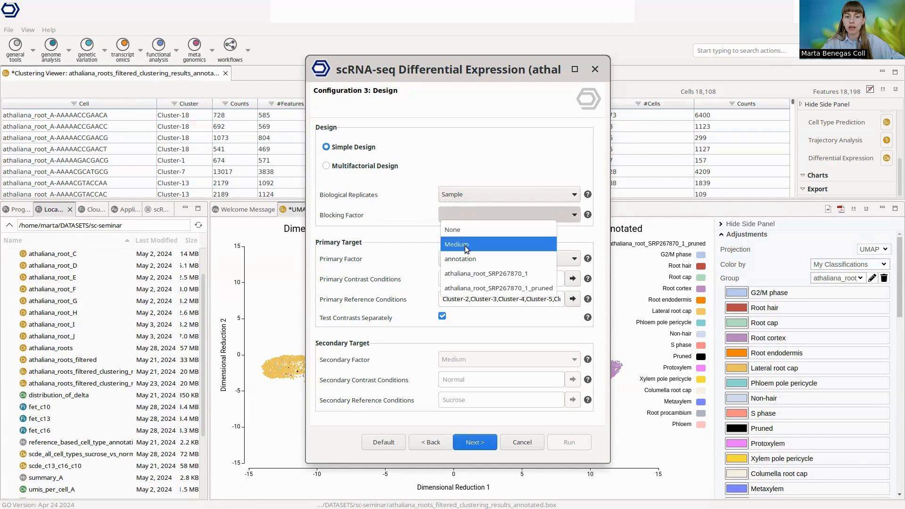
pyautogui.click(497, 245)
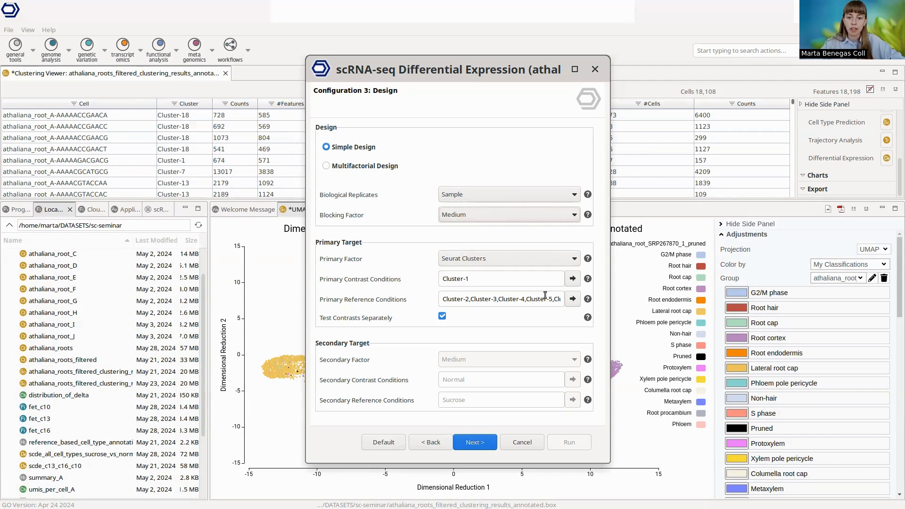
# Step: Set the primary contrast conditions to Cluster-10, Cluster-13 and Cluster-16 only
pyautogui.click(571, 281)
pyautogui.click(595, 294)
pyautogui.click(660, 319)
pyautogui.click(596, 329)
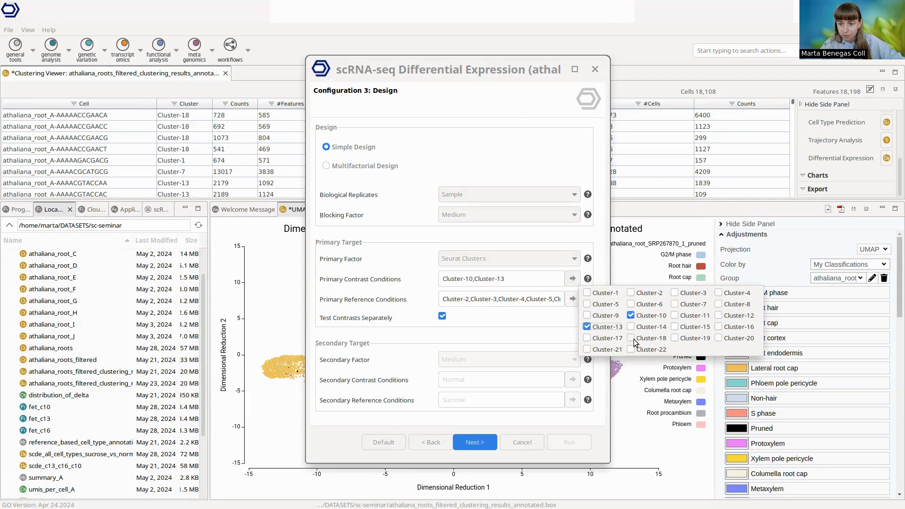
pyautogui.click(730, 329)
pyautogui.click(540, 329)
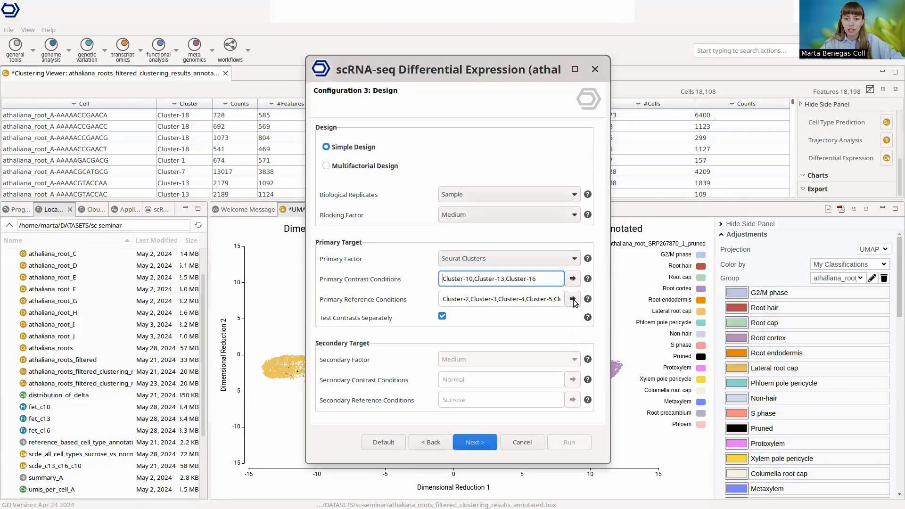
# Step: Reduce the primary reference conditions to Cluster-10, Cluster-13 and Cluster-16 by deselecting all other clusters
pyautogui.click(573, 299)
pyautogui.click(655, 315)
pyautogui.click(678, 314)
pyautogui.click(721, 314)
pyautogui.click(721, 326)
pyautogui.click(678, 326)
pyautogui.click(627, 325)
pyautogui.click(614, 324)
pyautogui.click(613, 336)
pyautogui.click(697, 336)
pyautogui.click(737, 336)
pyautogui.click(649, 348)
pyautogui.click(694, 347)
pyautogui.click(693, 359)
pyautogui.click(736, 359)
pyautogui.click(650, 359)
pyautogui.click(613, 358)
pyautogui.click(607, 370)
pyautogui.click(644, 370)
pyautogui.click(530, 335)
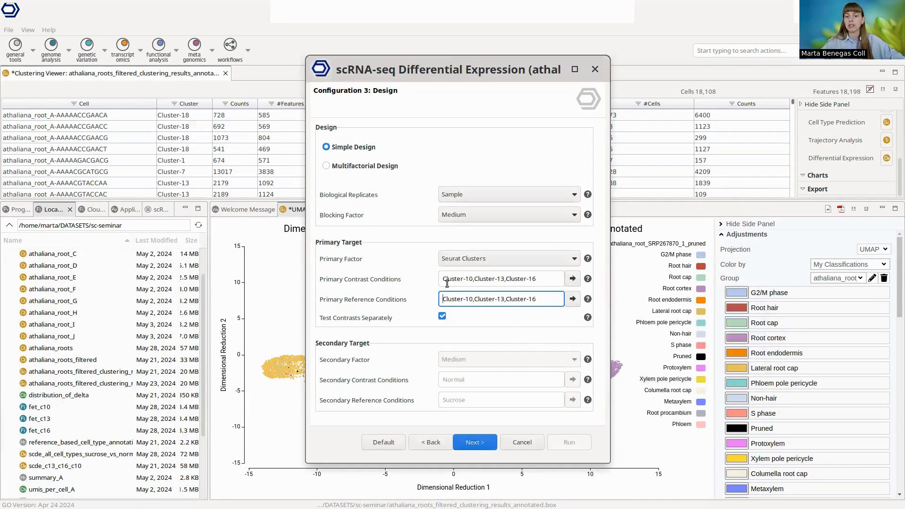
# Step: Compare the primary contrast and reference conditions, and try turning off separate contrast testing before re-enabling it
pyautogui.moveTo(445, 281); pyautogui.dragTo(551, 304)
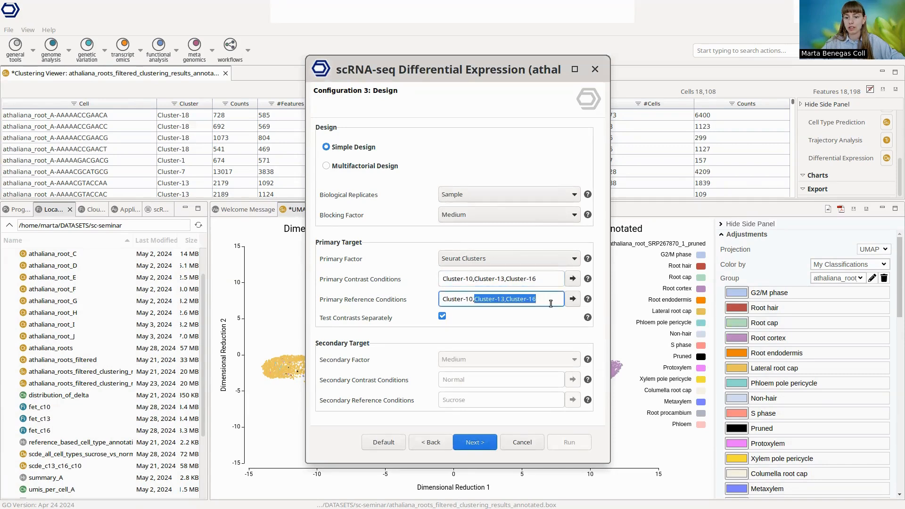
pyautogui.moveTo(475, 279); pyautogui.dragTo(504, 279)
pyautogui.click(504, 278)
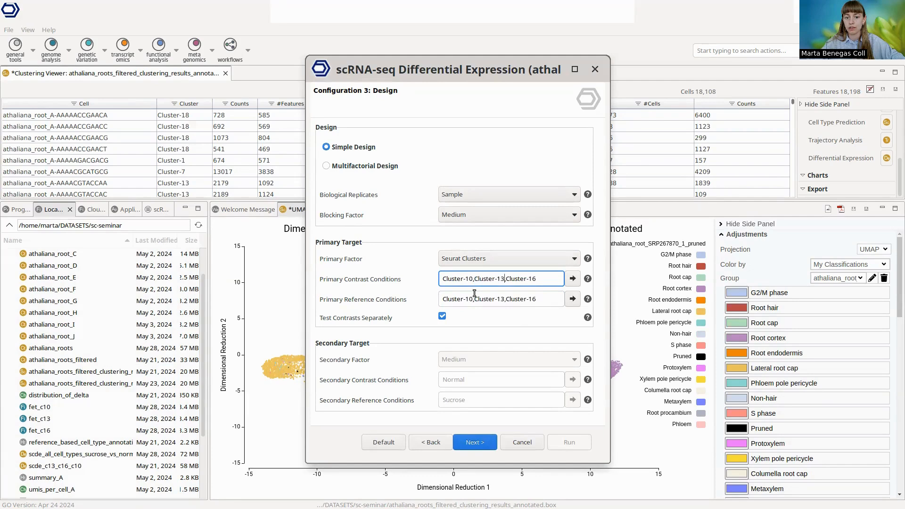
pyautogui.click(450, 297)
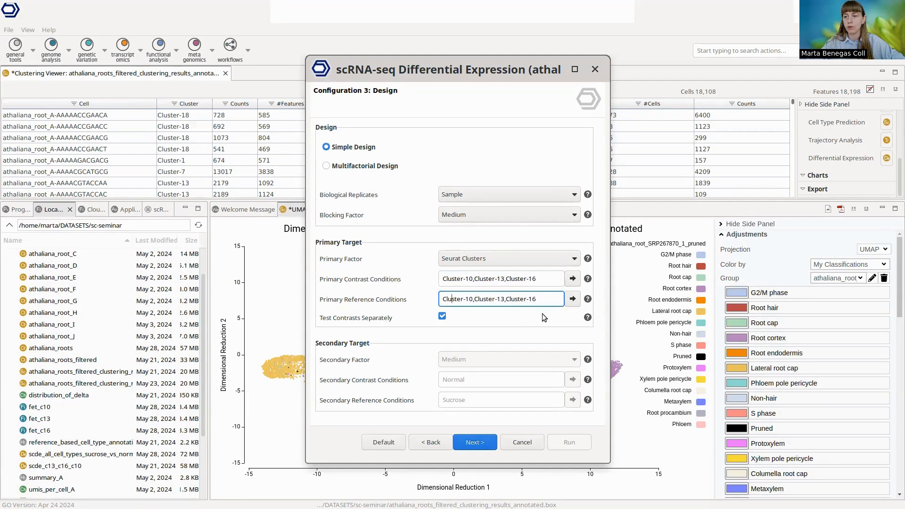
pyautogui.click(442, 317)
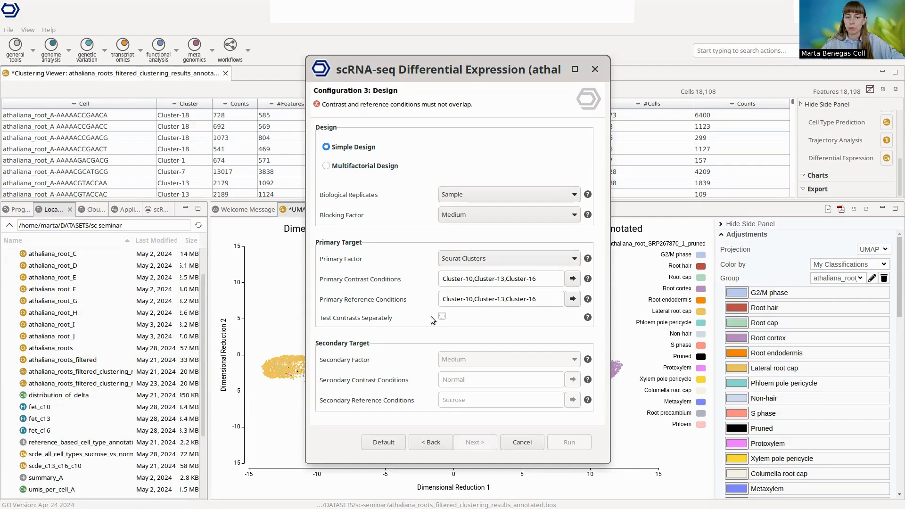
pyautogui.click(444, 316)
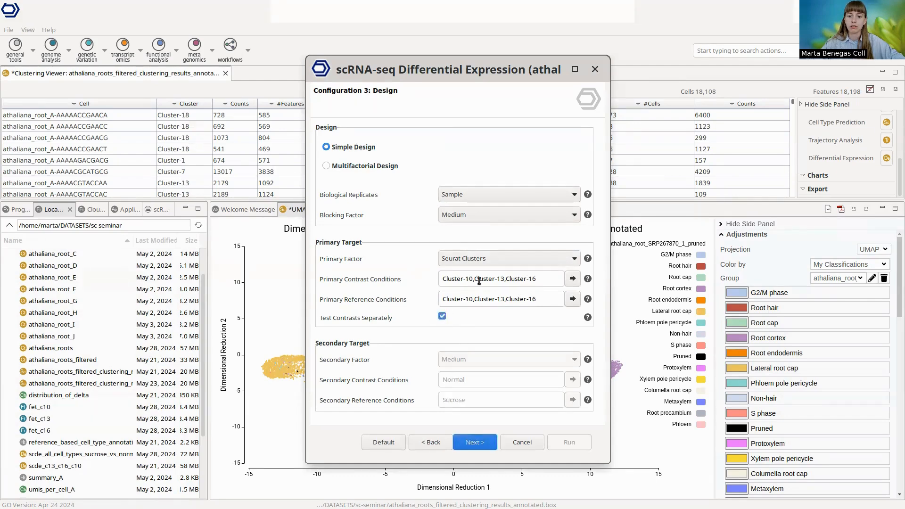
pyautogui.moveTo(444, 299); pyautogui.dragTo(474, 301)
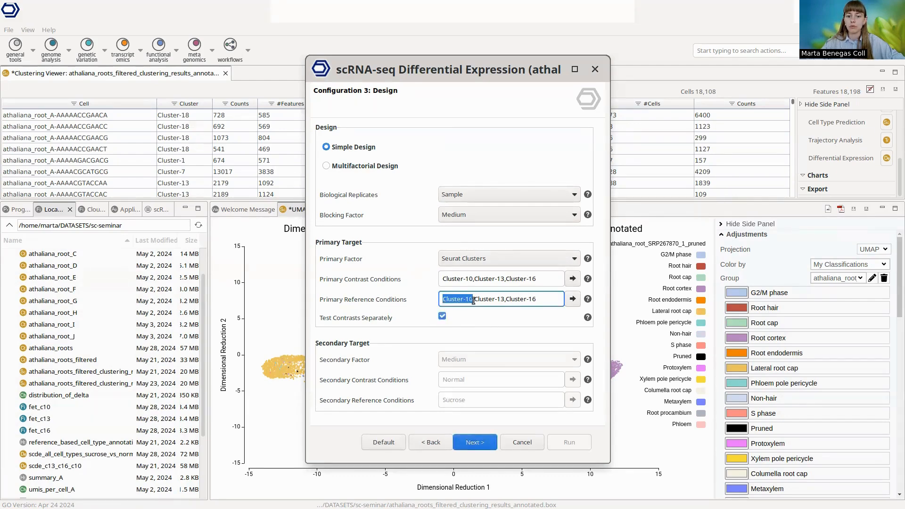
pyautogui.click(472, 305)
# Step: Run the differential expression analysis with the GLM (Likelihood Ratio Test) and the Robust option enabled, and show the job's progress
pyautogui.click(472, 443)
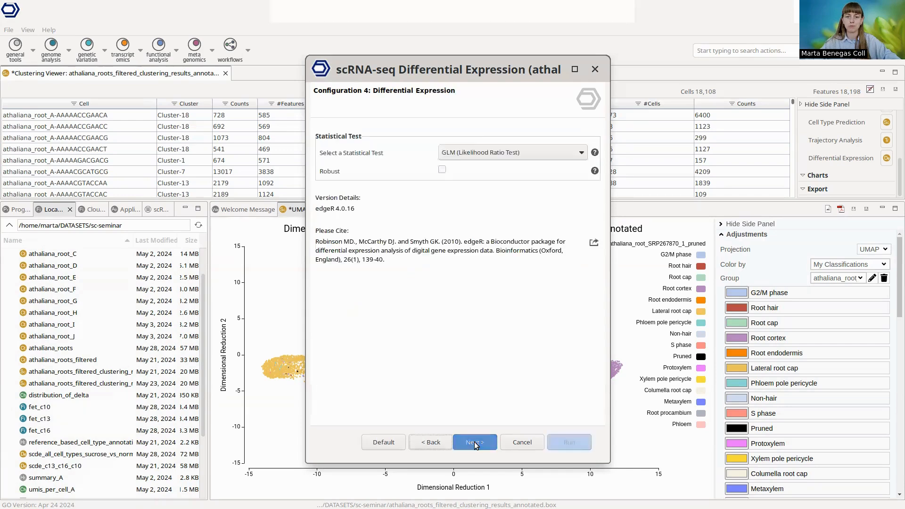
pyautogui.click(490, 153)
pyautogui.click(469, 157)
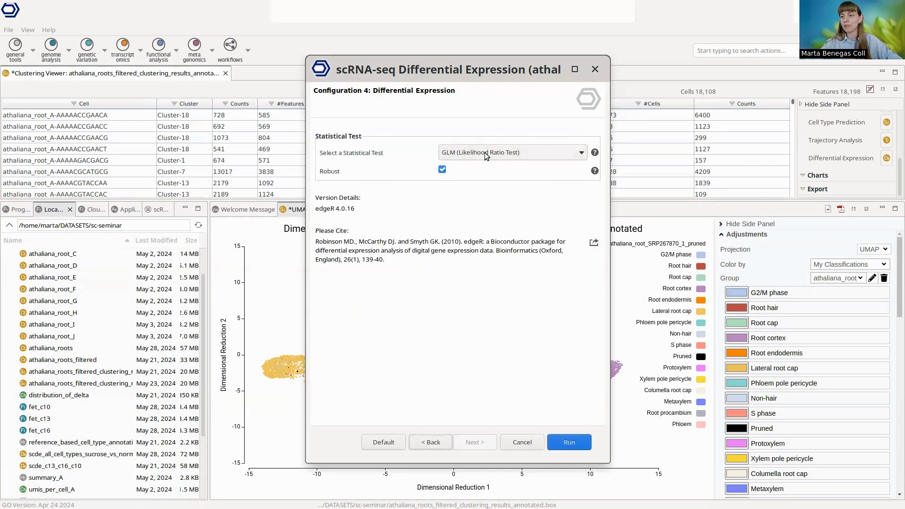
pyautogui.click(567, 439)
pyautogui.click(17, 210)
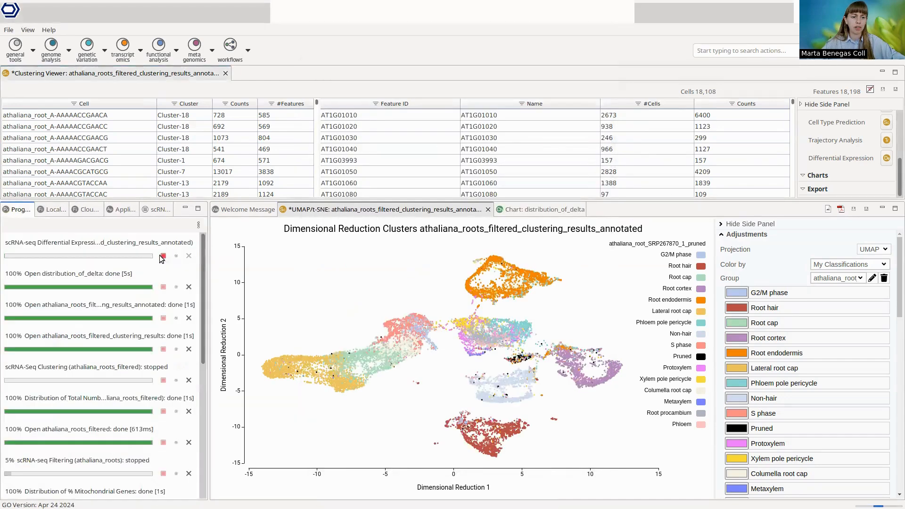
# Step: Open the saved scde_c13_c16_c10 results, enlarge the table area and examine the differentially expressed features
pyautogui.click(49, 210)
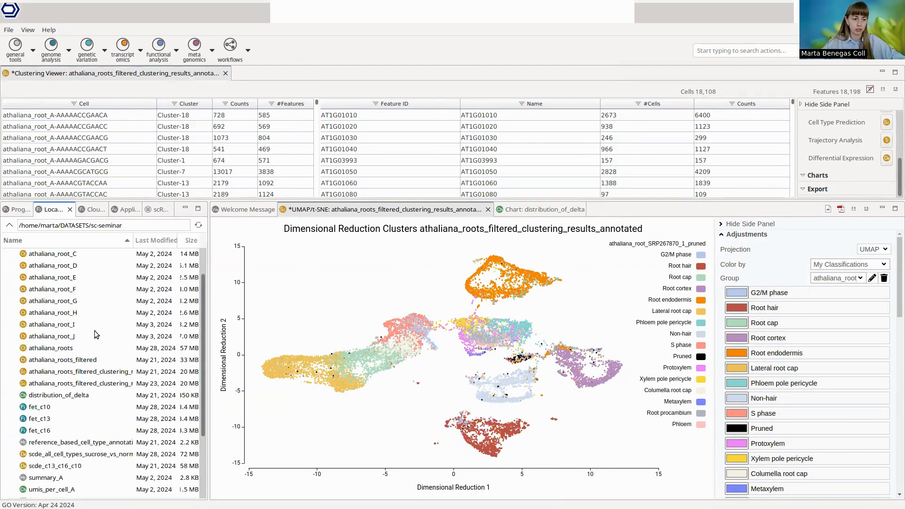
pyautogui.click(78, 467)
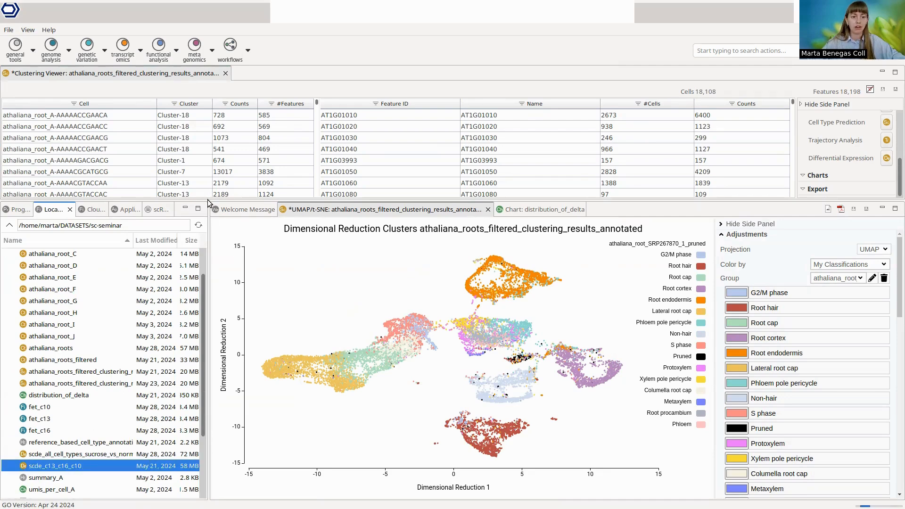
pyautogui.moveTo(208, 202); pyautogui.dragTo(236, 245)
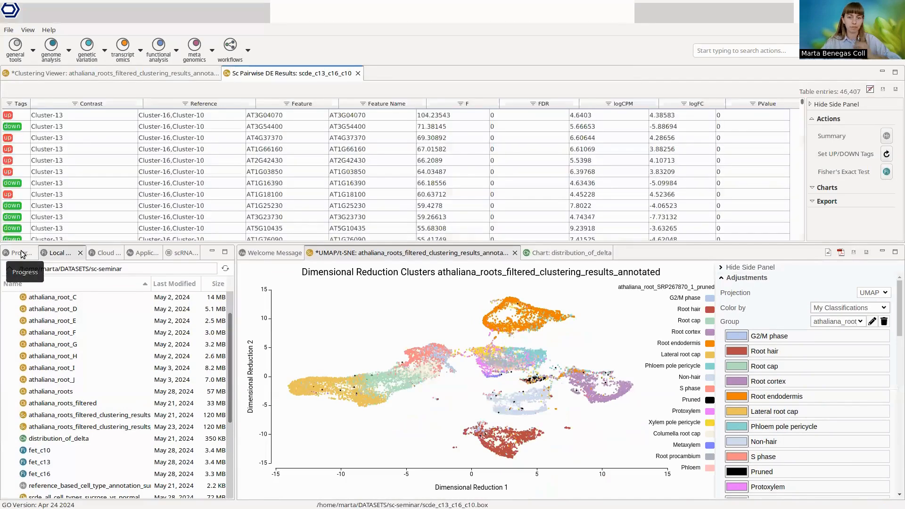
pyautogui.moveTo(235, 246); pyautogui.dragTo(235, 277)
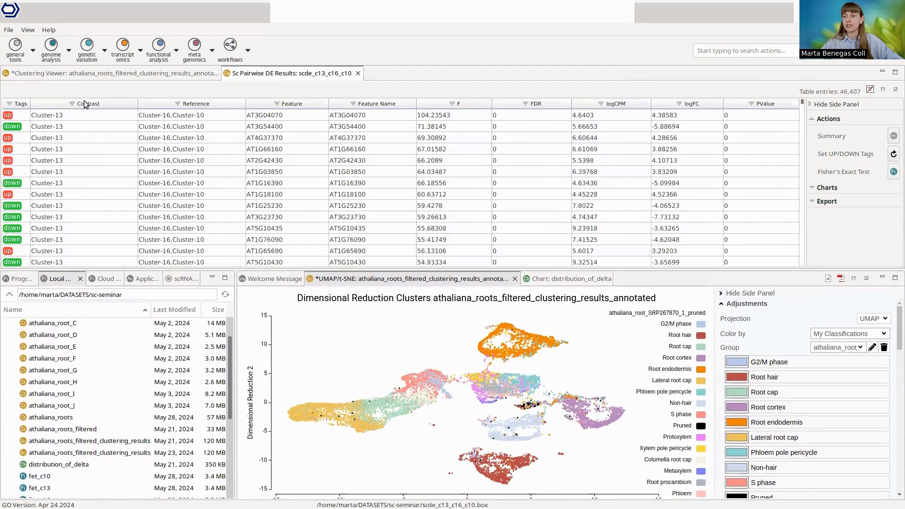
pyautogui.click(121, 101)
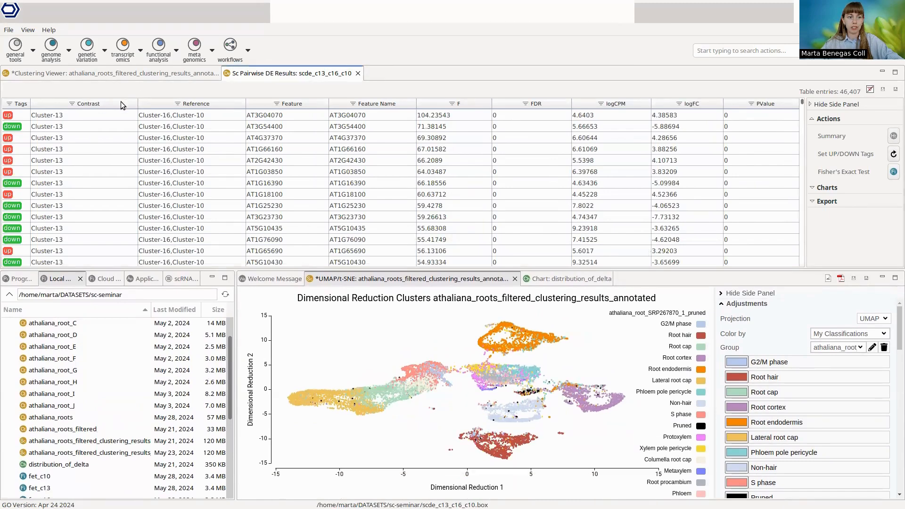
pyautogui.click(121, 101)
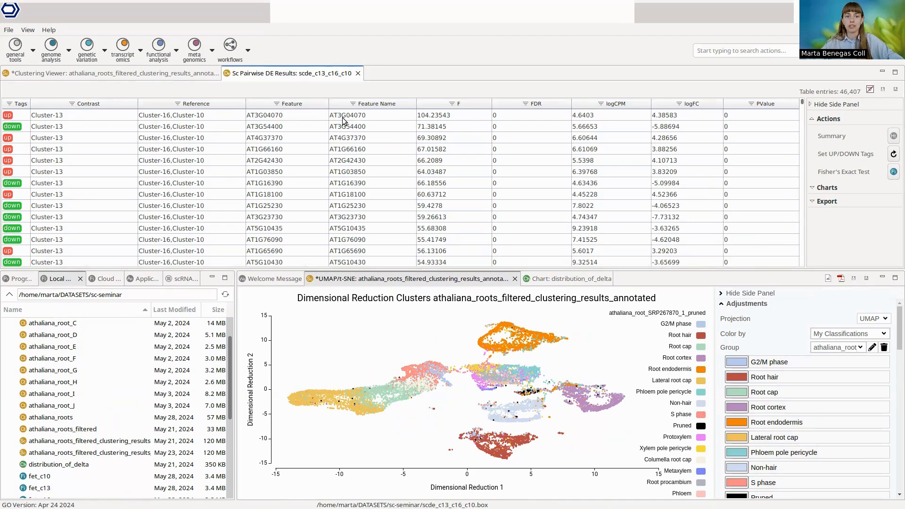
pyautogui.scroll(-8, 337, 121)
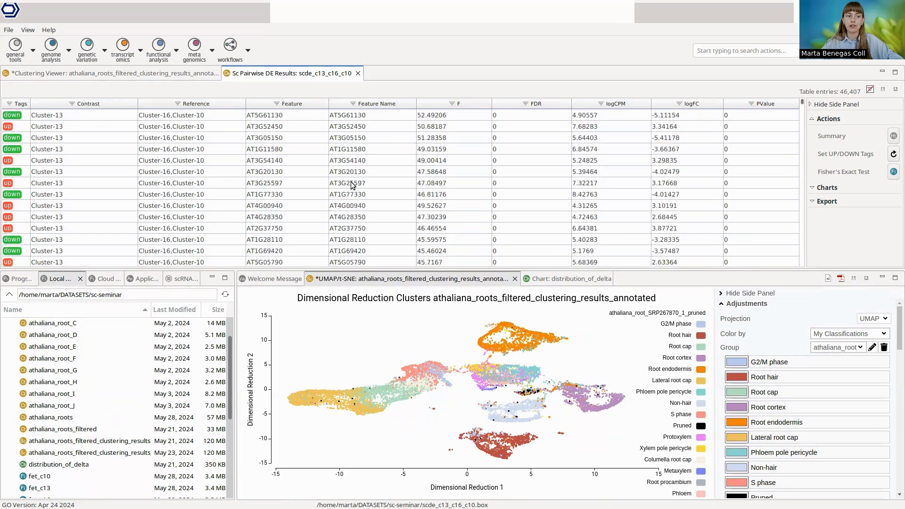
pyautogui.scroll(8, 370, 200)
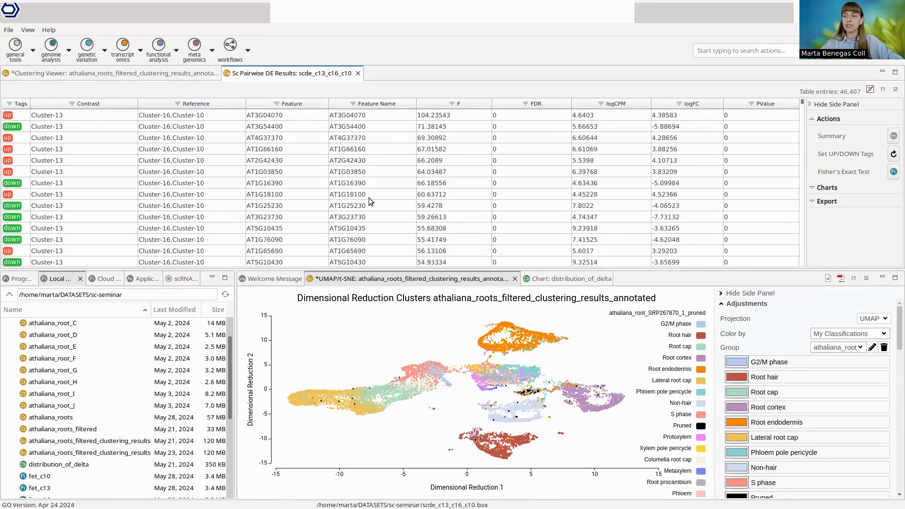
# Step: Run Fisher's Exact Test with GO IDs on the up-regulated genes of Cluster-10, and again with the contrast set to Cluster-13
pyautogui.click(894, 172)
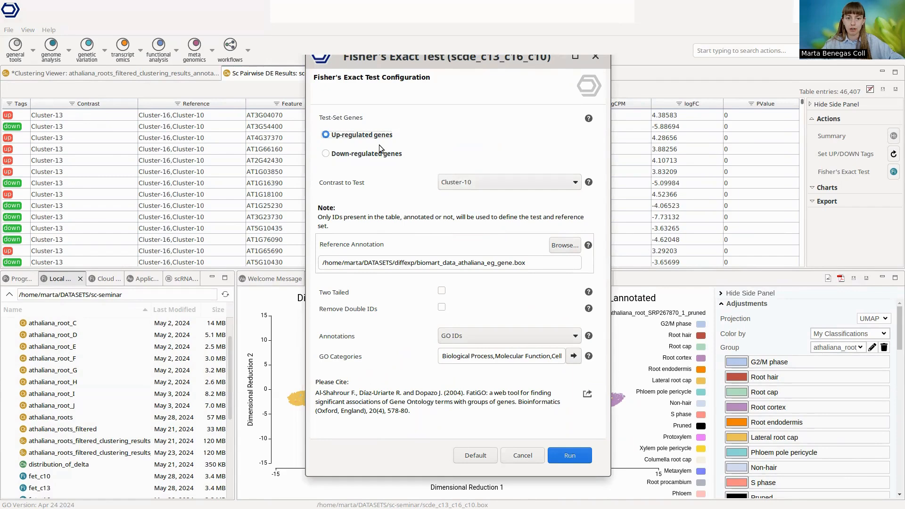
pyautogui.click(578, 457)
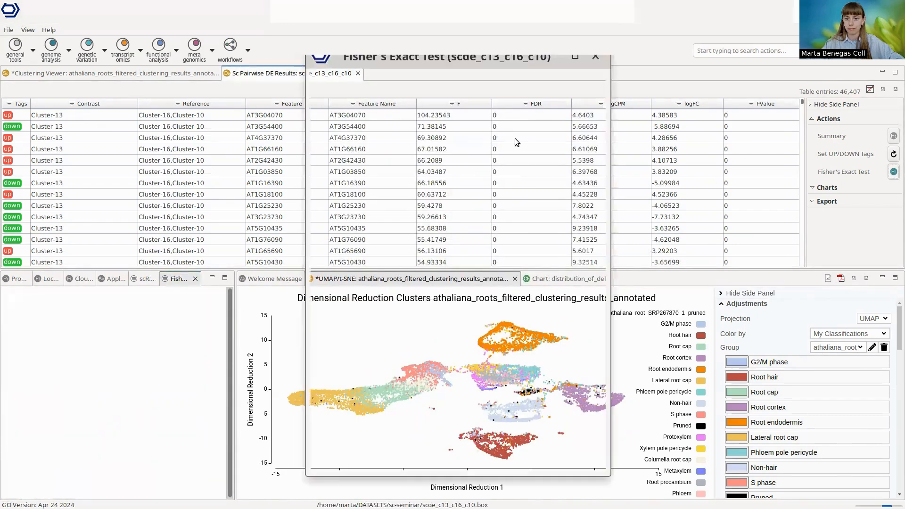
pyautogui.click(497, 182)
pyautogui.click(469, 215)
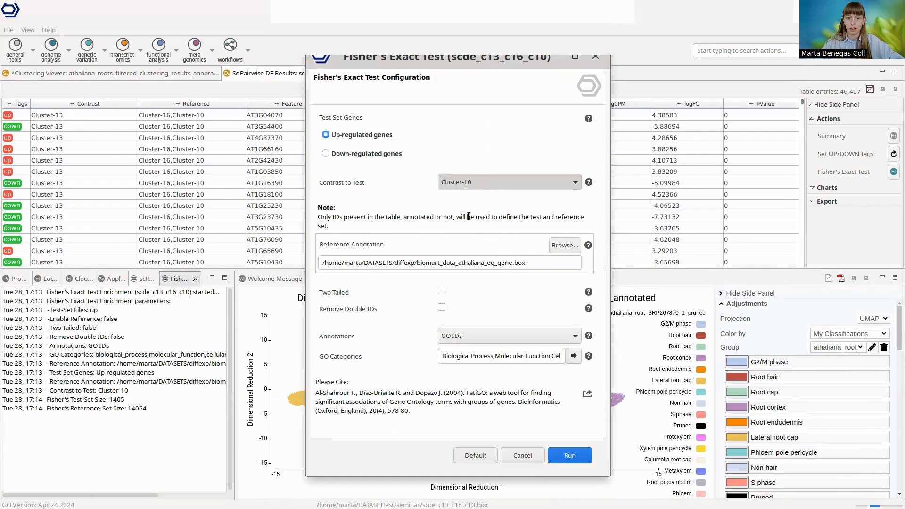
pyautogui.click(570, 455)
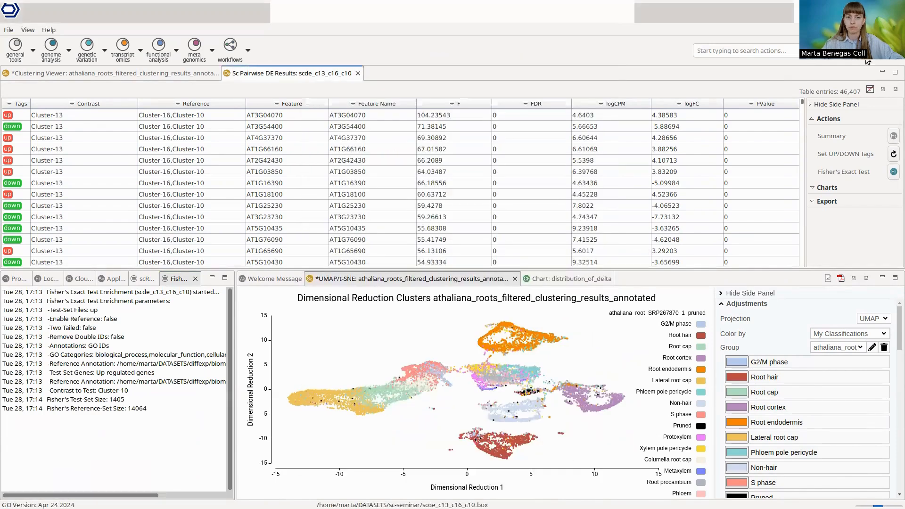
# Step: Run a further Fisher's Exact Test on the up-regulated genes with Cluster-16 as the contrast to test
pyautogui.click(894, 172)
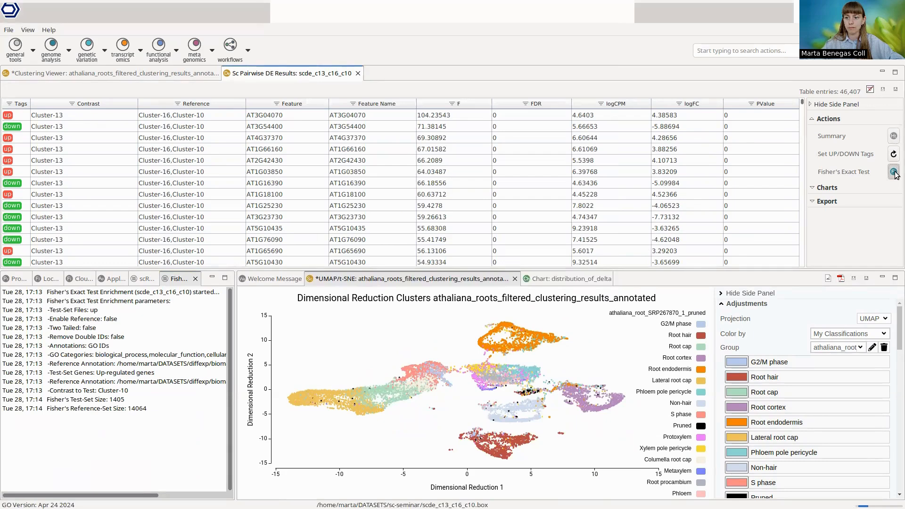
pyautogui.click(477, 183)
pyautogui.click(466, 228)
pyautogui.click(571, 455)
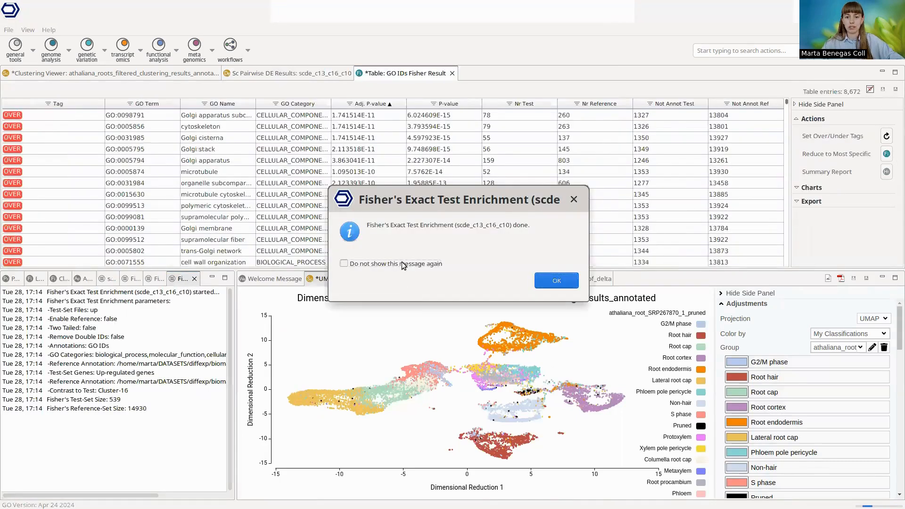
# Step: Dismiss the completion message and view the GO enrichment result table for Cluster-10
pyautogui.click(549, 281)
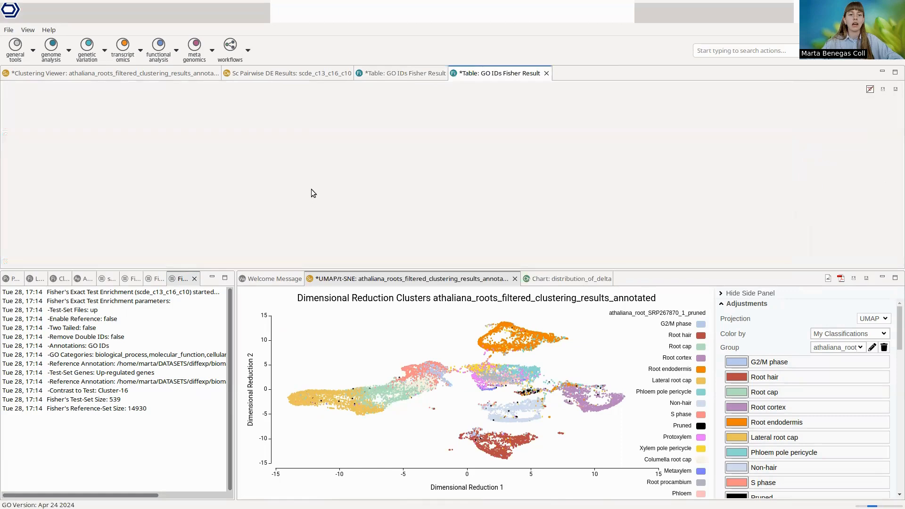
pyautogui.click(405, 74)
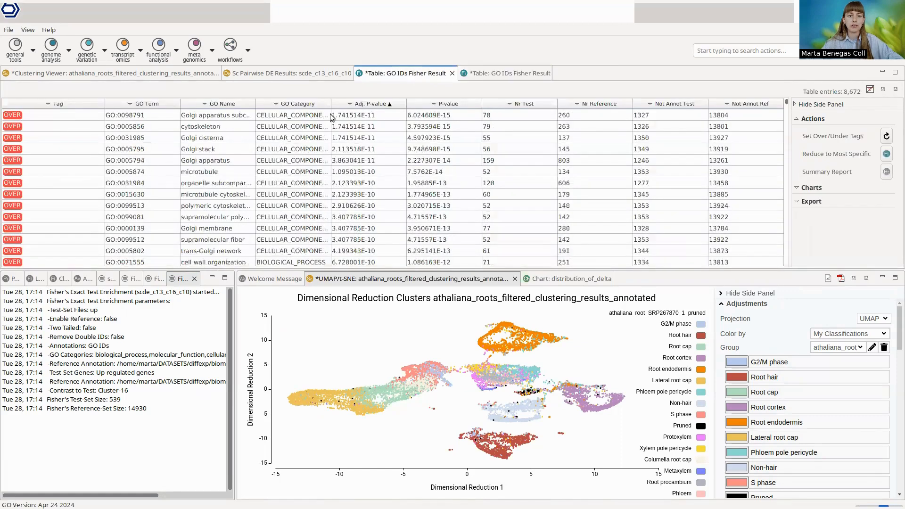
pyautogui.click(381, 77)
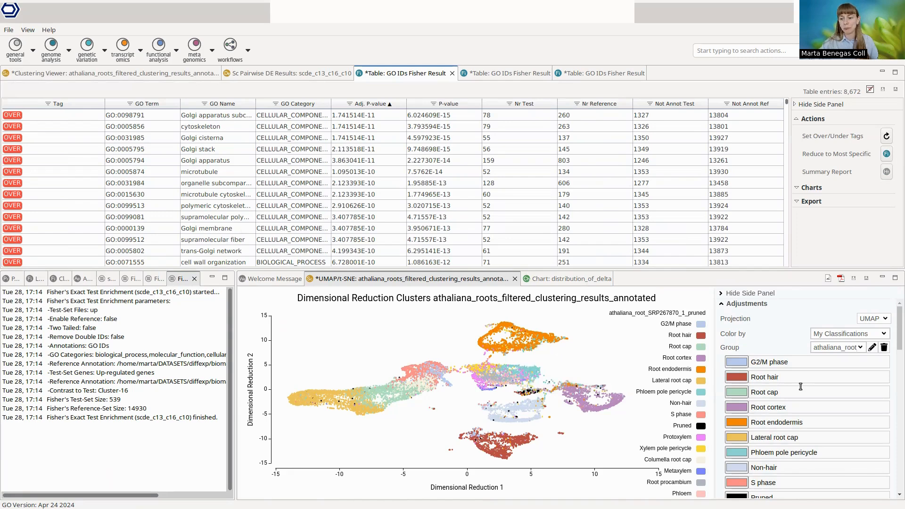
# Step: Select the Cluster-10 cells in the UMAP plot by applying a categorical rule on seurat_clusters set to Cluster-10
pyautogui.scroll(-5, 802, 387)
pyautogui.scroll(-15, 801, 387)
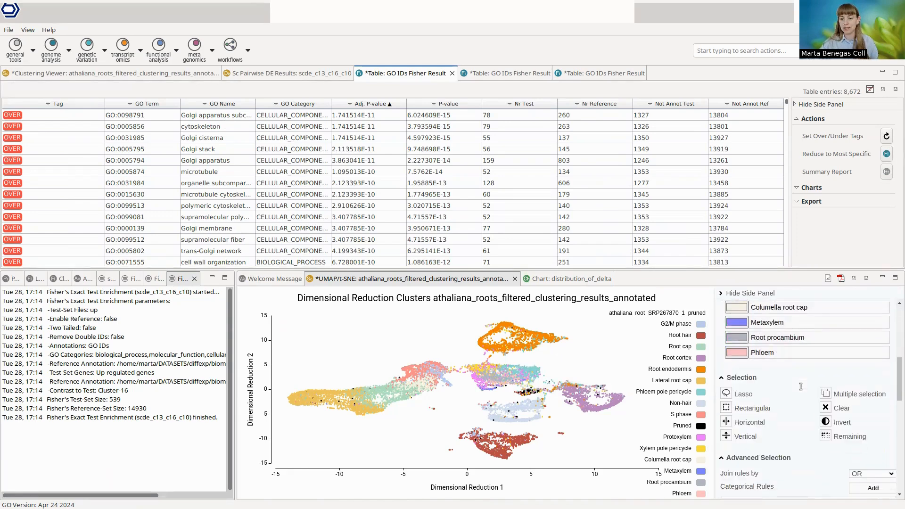
pyautogui.scroll(-3, 800, 387)
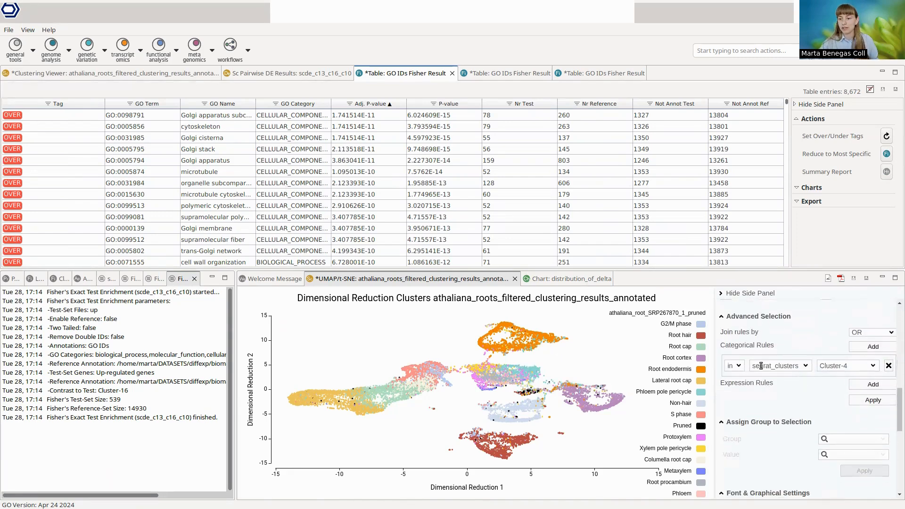
pyautogui.click(805, 368)
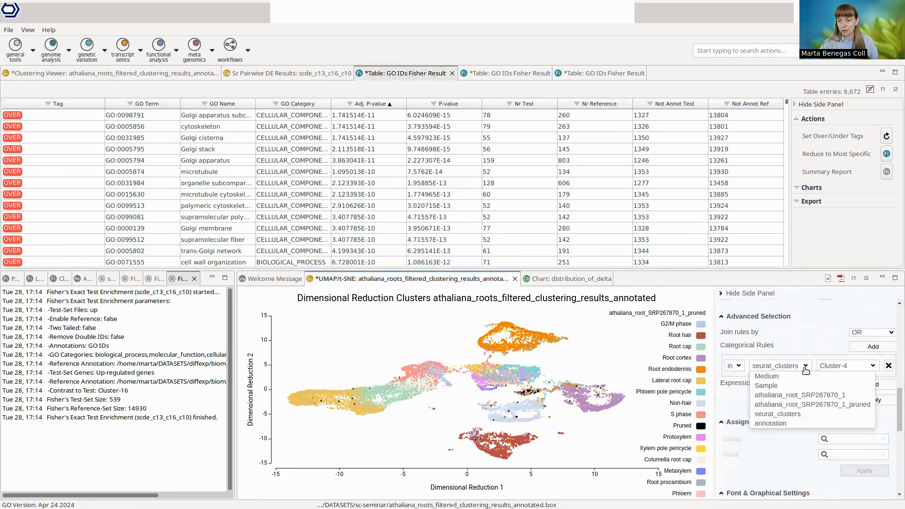
pyautogui.click(798, 404)
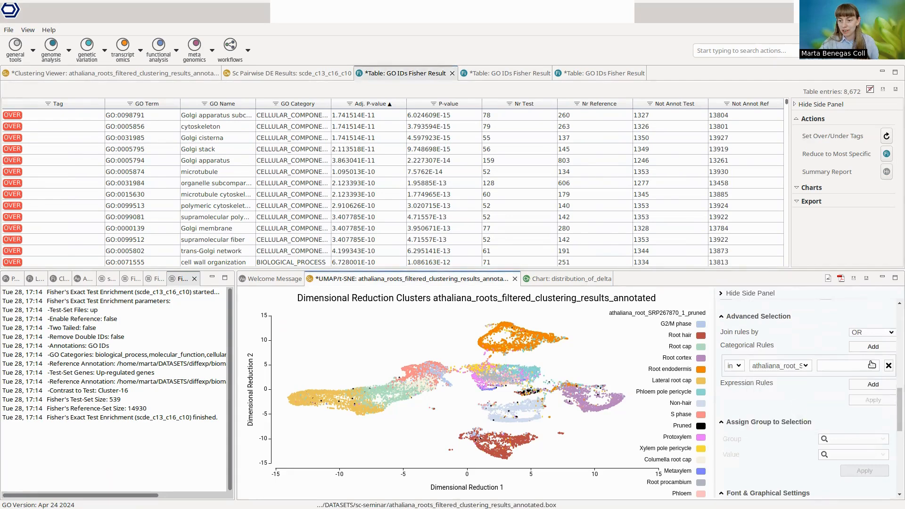
pyautogui.click(849, 367)
pyautogui.click(792, 367)
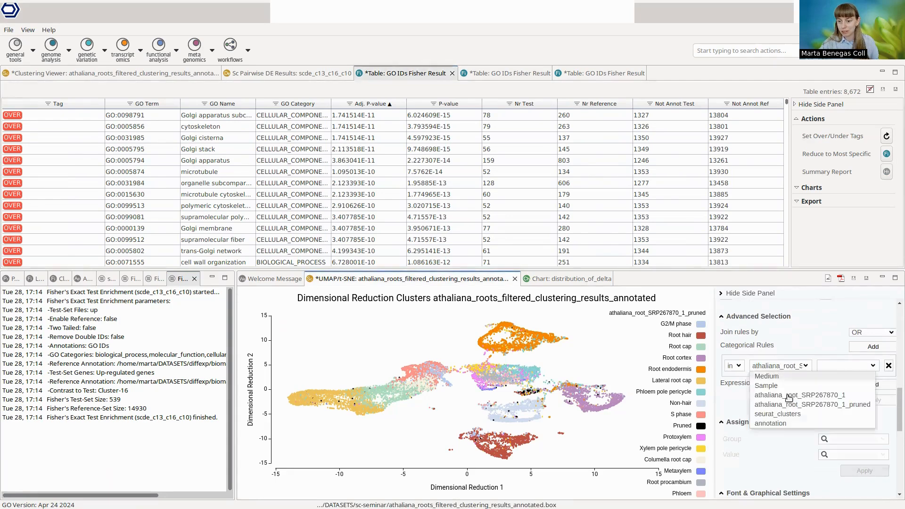
pyautogui.click(792, 414)
pyautogui.click(848, 368)
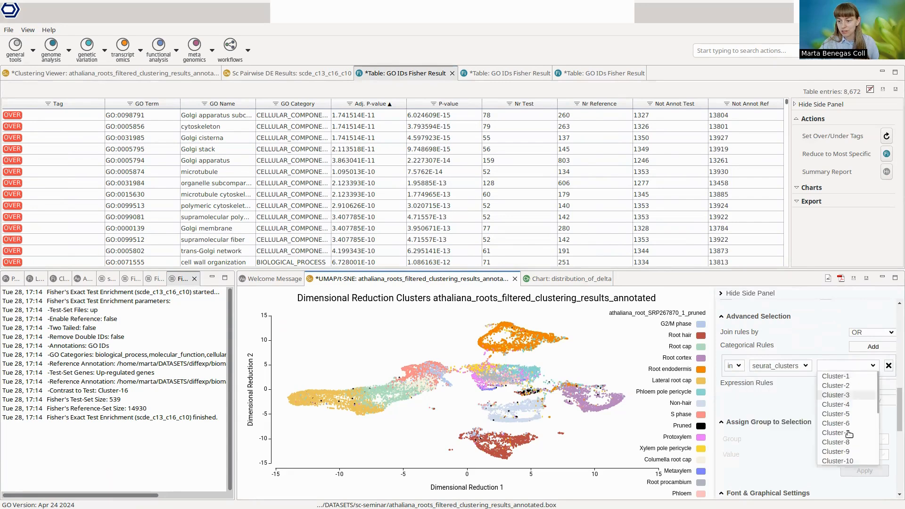
pyautogui.click(844, 461)
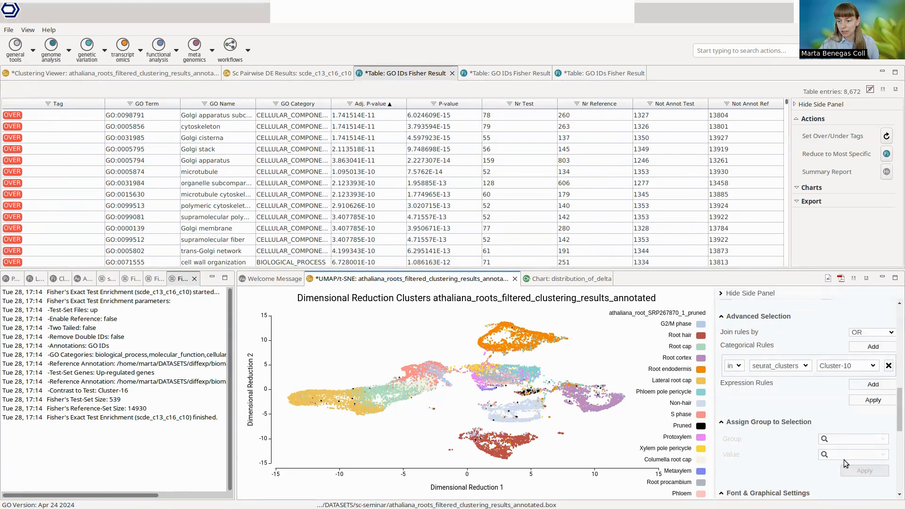
pyautogui.click(883, 401)
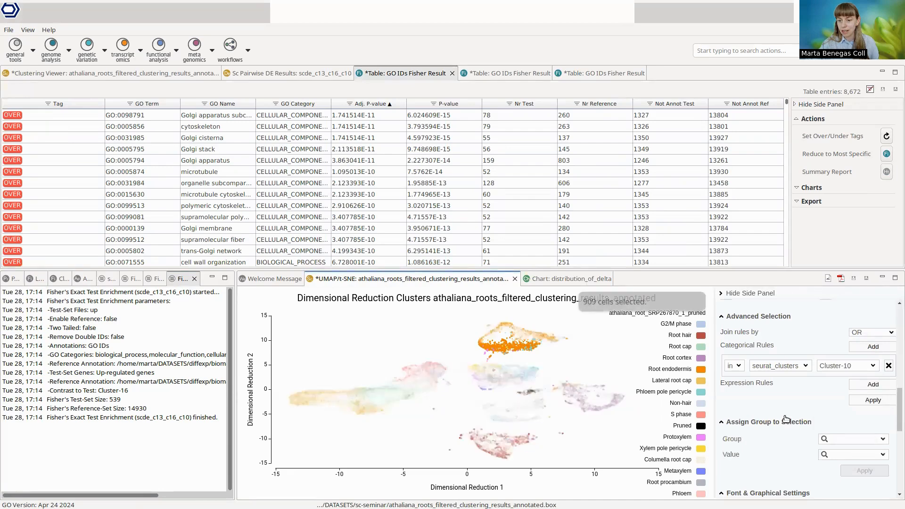
# Step: Assign the selected Cluster-10 cells the value "early root endodermis" in the annotation group
pyautogui.scroll(-3, 832, 420)
pyautogui.click(841, 394)
pyautogui.write('ann')
pyautogui.click(843, 405)
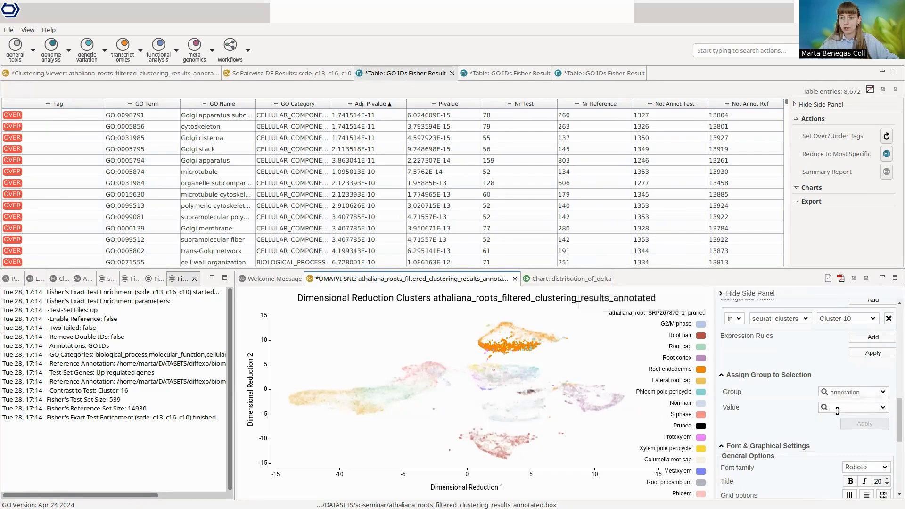
pyautogui.click(837, 408)
pyautogui.write('early root endoderm')
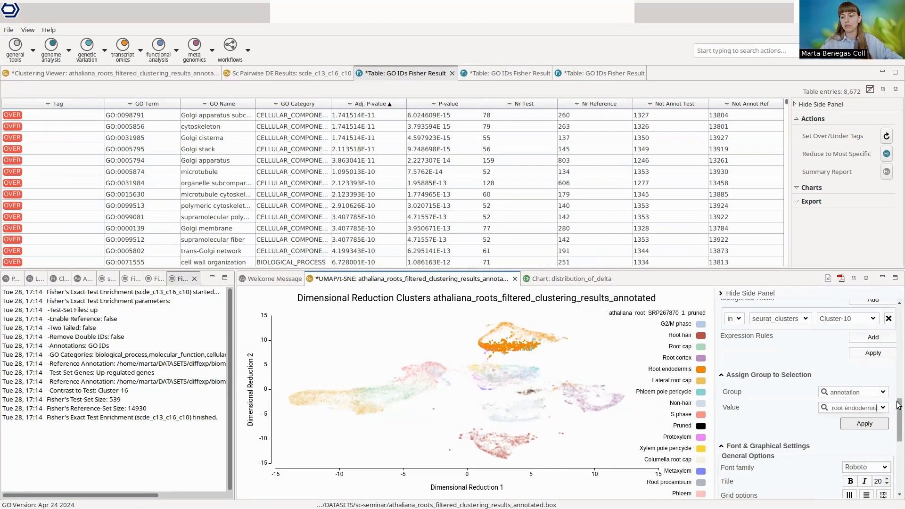
pyautogui.click(873, 425)
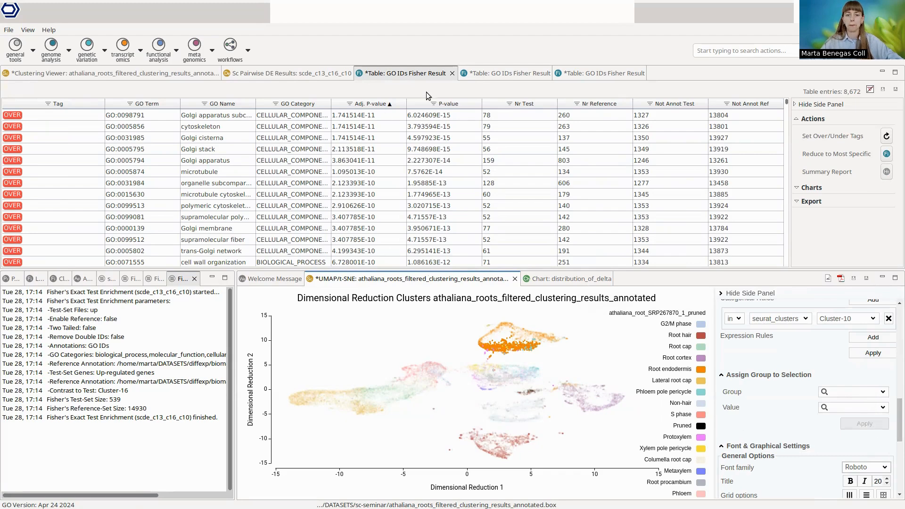
# Step: Review the GO enrichment result tables for Cluster-16 and Cluster-13, enlarging the table area
pyautogui.click(596, 73)
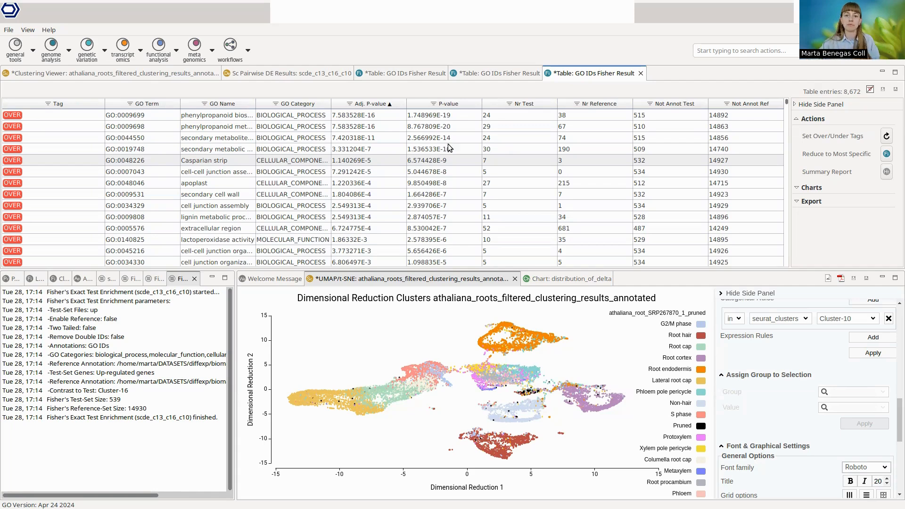
pyautogui.click(507, 75)
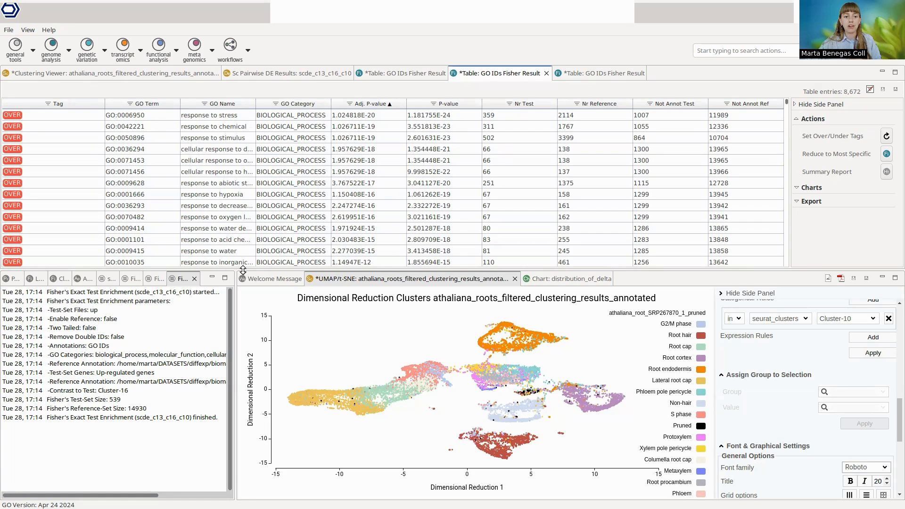
pyautogui.moveTo(234, 272); pyautogui.dragTo(208, 304)
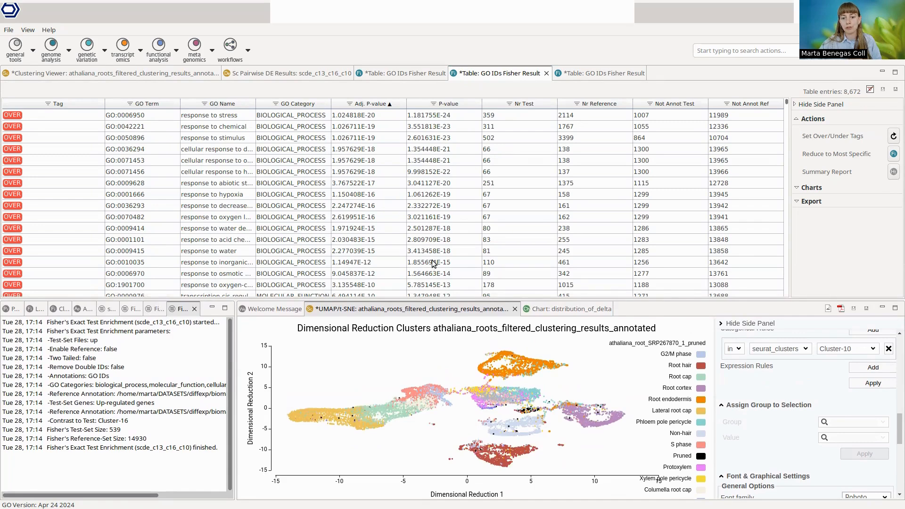
# Step: Enlarge the UMAP plot and color the cells by the Medium classification to examine the Sucrose and Normal distribution in the endodermis clusters
pyautogui.moveTo(557, 300); pyautogui.dragTo(540, 143)
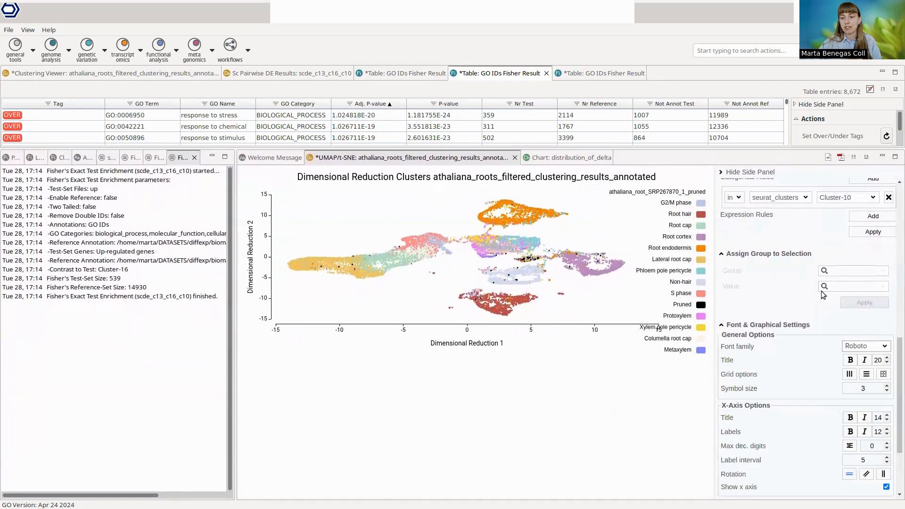
pyautogui.scroll(10, 805, 290)
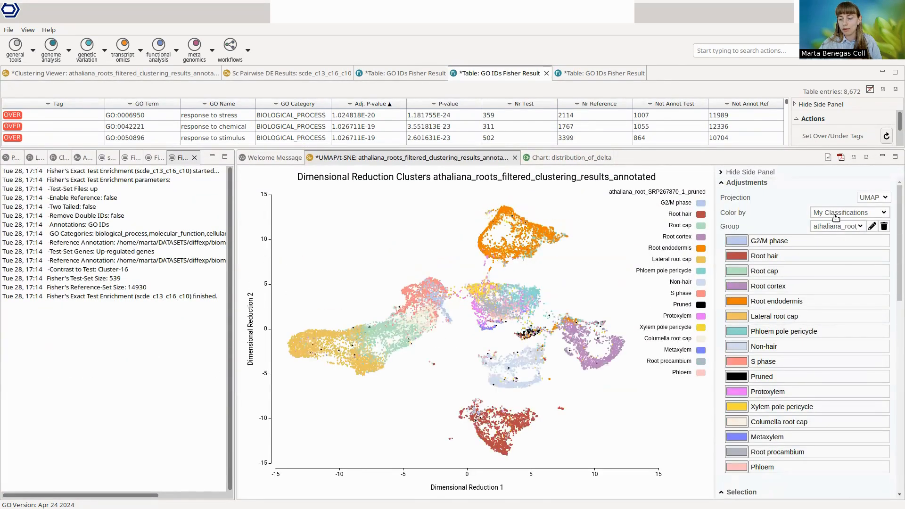
pyautogui.click(835, 227)
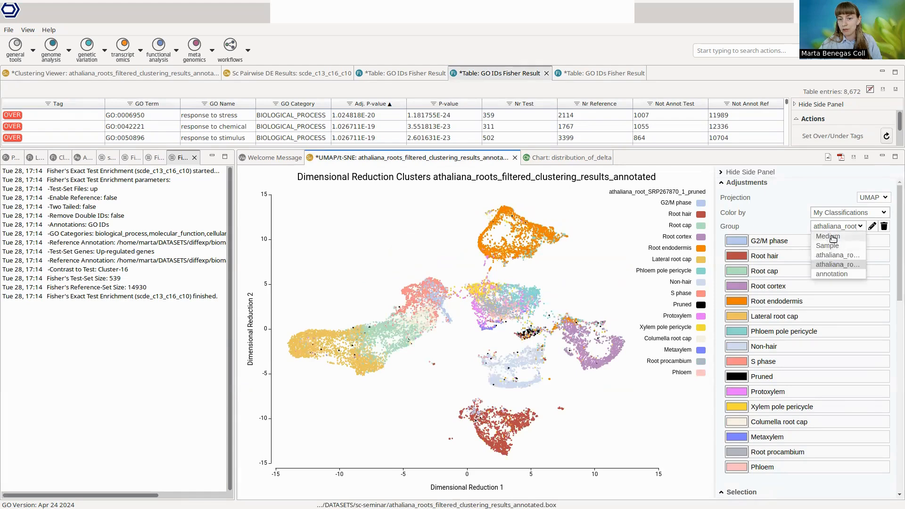
pyautogui.click(831, 237)
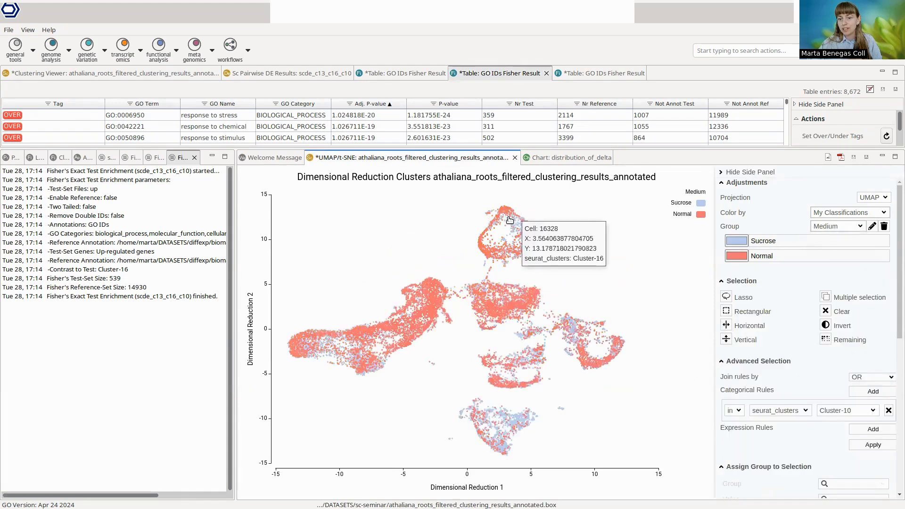
pyautogui.moveTo(529, 240)
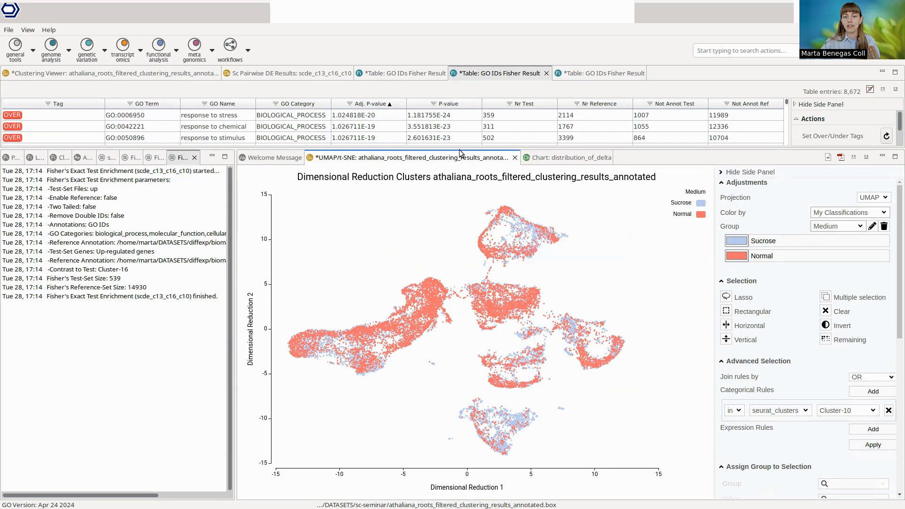
# Step: Reduce the UMAP plot area and color the cells by Cell Metadata with the seurat_clusters group
pyautogui.moveTo(460, 150); pyautogui.dragTo(474, 224)
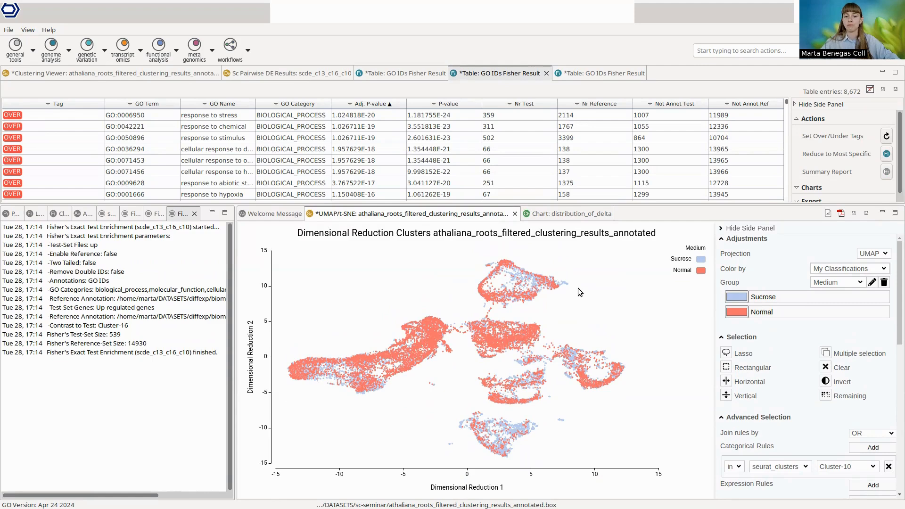
pyautogui.click(848, 271)
pyautogui.click(848, 279)
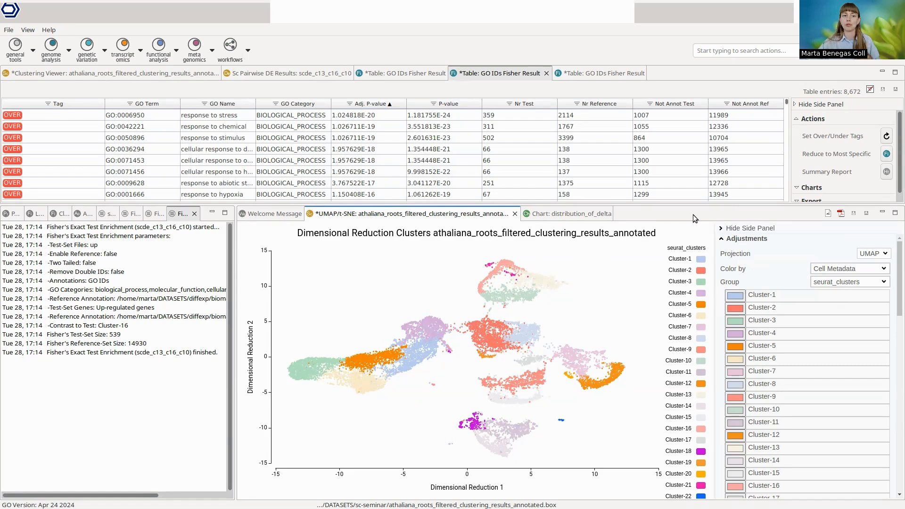
# Step: Close the pairwise differential expression and GO enrichment results without saving, keeping only the Clustering Viewer open
pyautogui.click(290, 75)
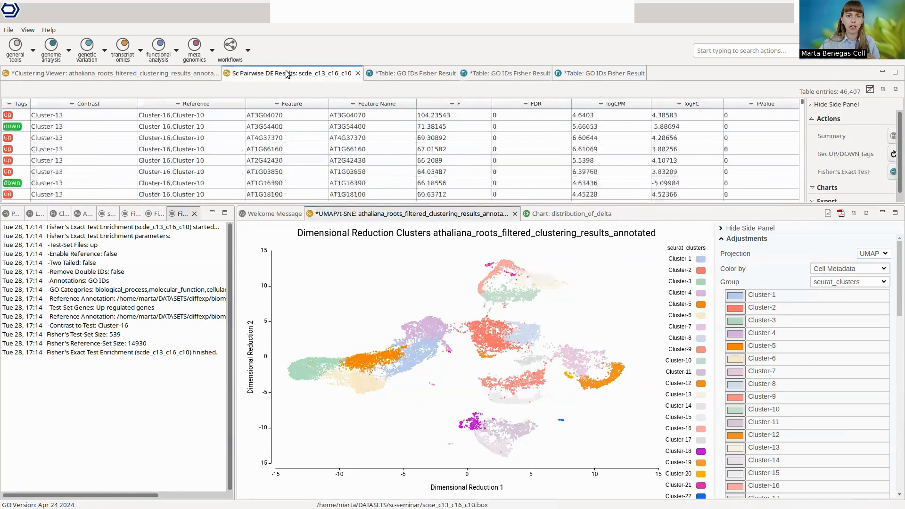
pyautogui.click(154, 73)
pyautogui.rightClick(154, 73)
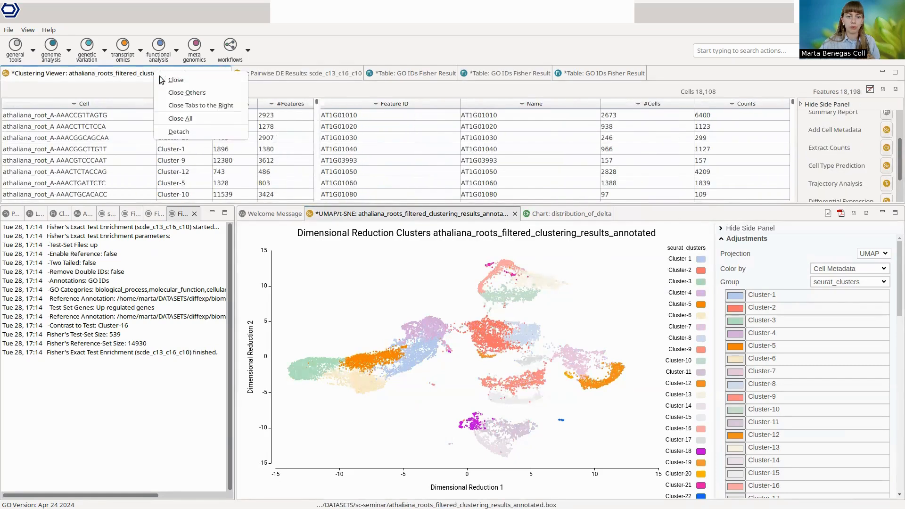
pyautogui.click(198, 106)
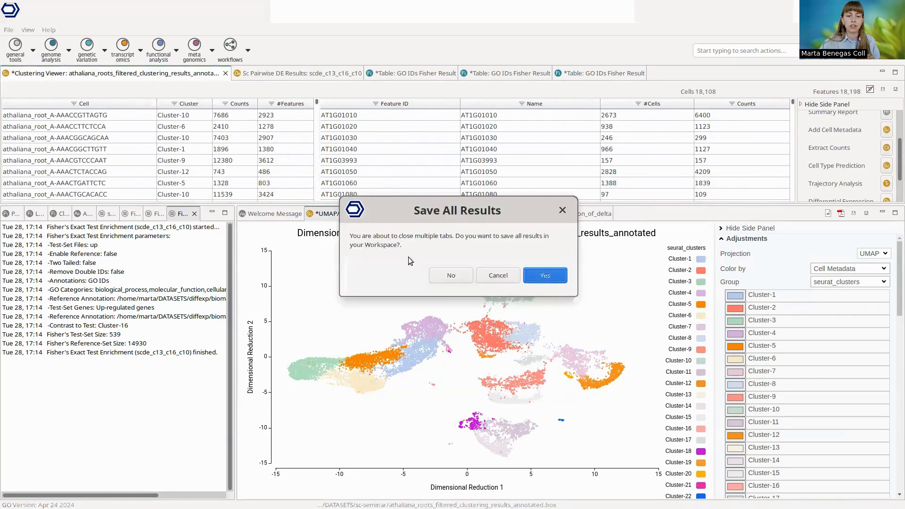
pyautogui.click(451, 277)
# Step: Start a Differential Expression analysis from the clustering results with a Multifactorial Design and athaliana_root_SRP267870_1_pruned as the primary factor
pyautogui.moveTo(707, 204); pyautogui.dragTo(712, 235)
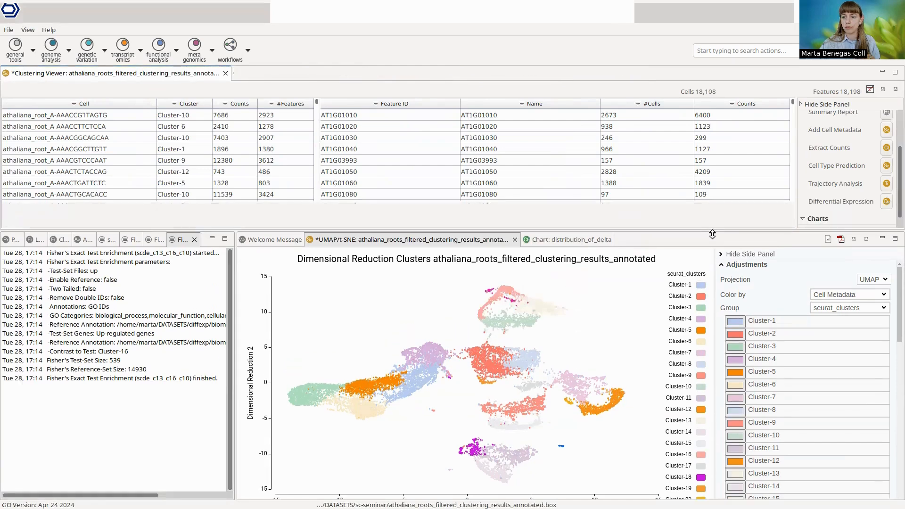
pyautogui.click(887, 202)
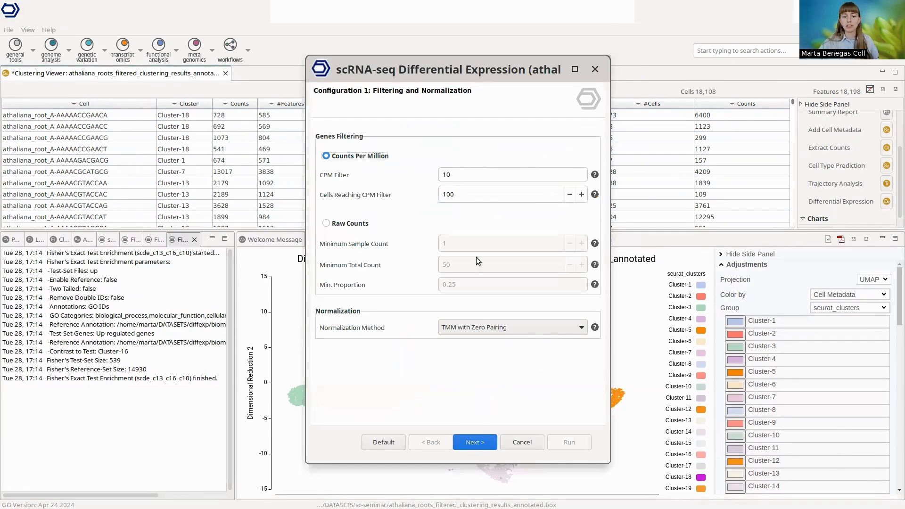
pyautogui.click(475, 442)
pyautogui.click(475, 442)
pyautogui.click(475, 443)
pyautogui.click(451, 442)
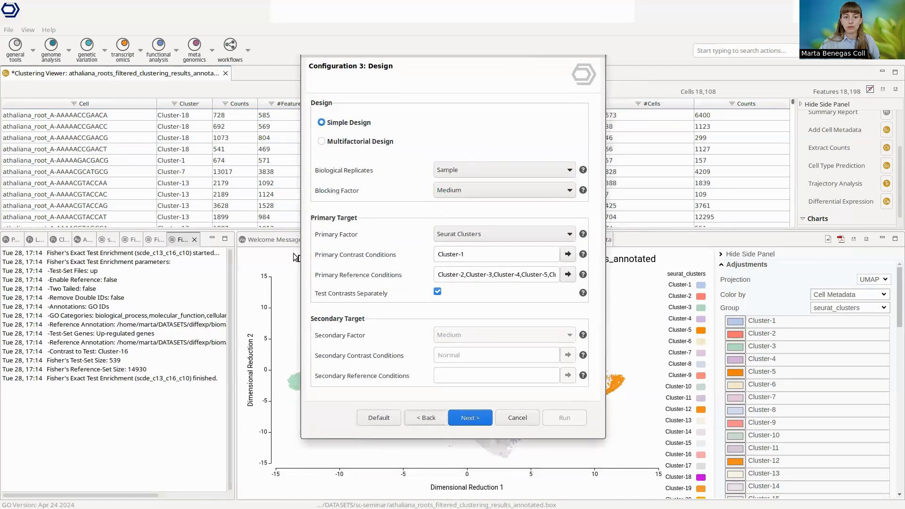
pyautogui.click(339, 142)
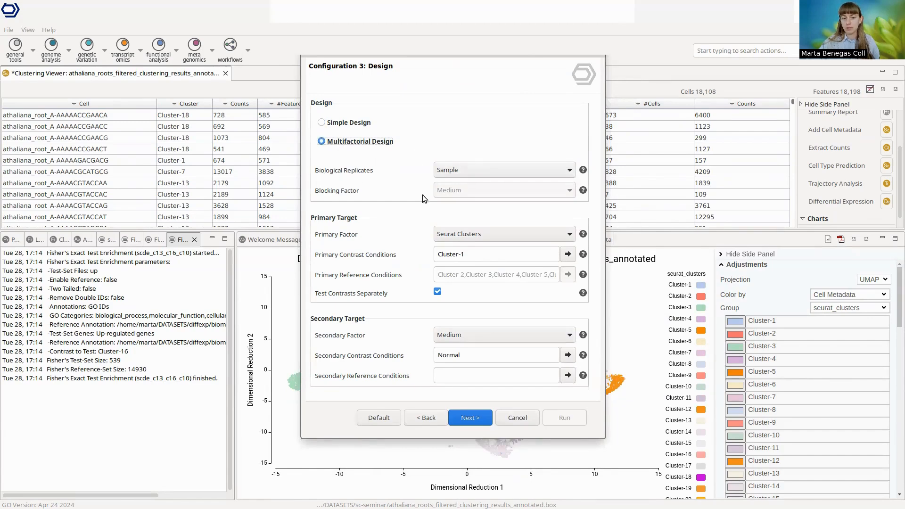
pyautogui.click(468, 235)
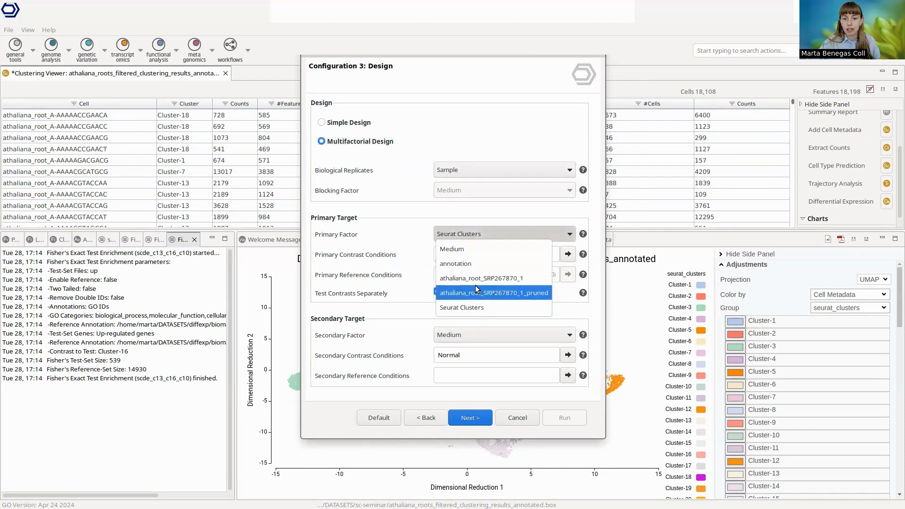
pyautogui.click(493, 293)
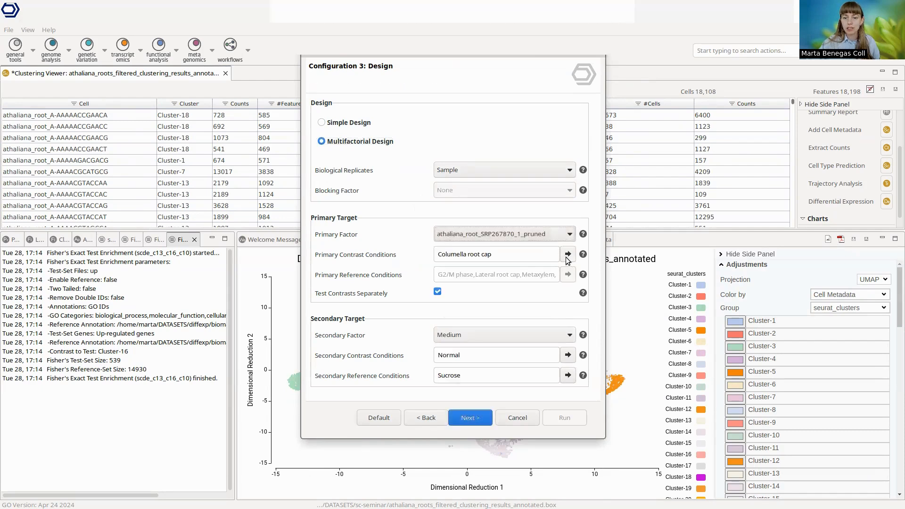
# Step: Select cell types as primary contrast conditions, including Columella root cap, G2/M phase, Lateral root cap, Metaxylem, Phloem pole pericycle, Protoxylem, Root cap and Root cortex
pyautogui.click(568, 255)
pyautogui.click(668, 269)
pyautogui.click(778, 268)
pyautogui.click(814, 268)
pyautogui.click(815, 280)
pyautogui.click(736, 280)
pyautogui.click(737, 291)
pyautogui.click(682, 291)
pyautogui.click(674, 280)
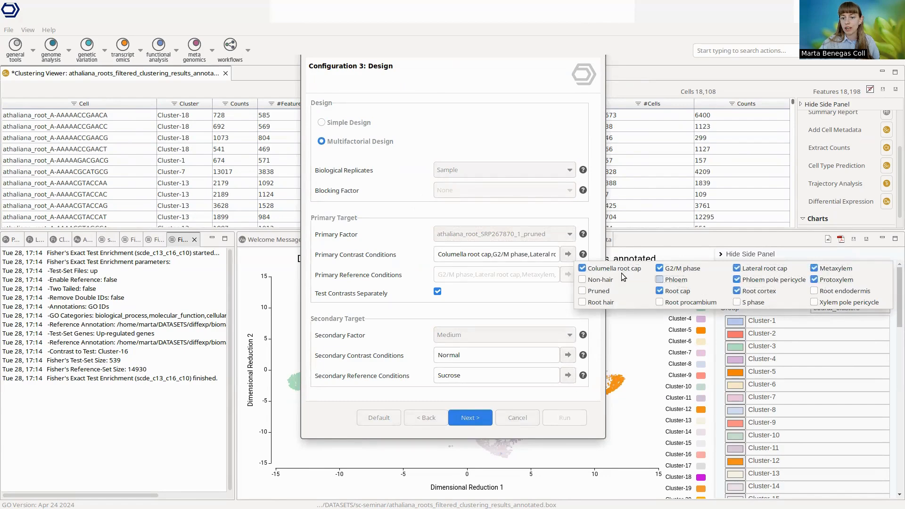
pyautogui.click(599, 291)
pyautogui.click(600, 279)
pyautogui.click(601, 303)
pyautogui.click(693, 302)
pyautogui.click(753, 302)
pyautogui.click(847, 301)
pyautogui.click(538, 301)
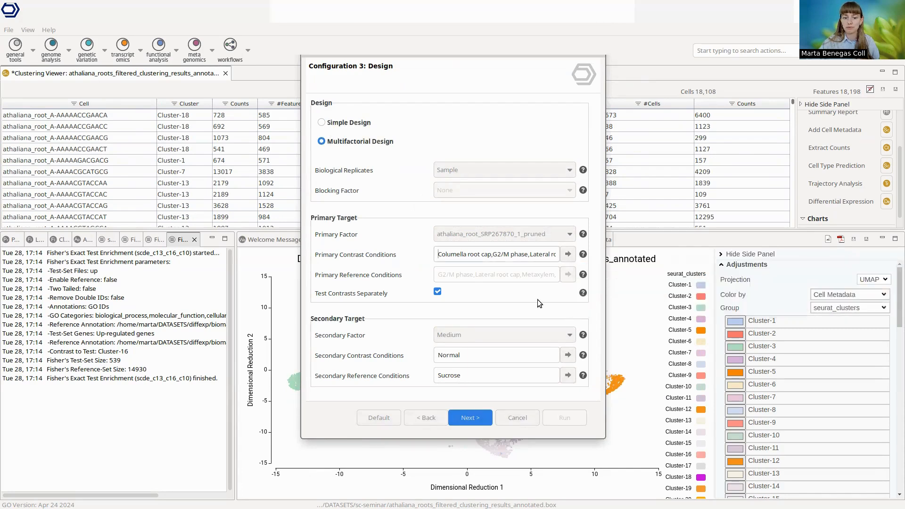
# Step: Set the secondary contrast condition to Sucrose and the secondary reference condition to Normal, and run the differential expression analysis
pyautogui.click(568, 355)
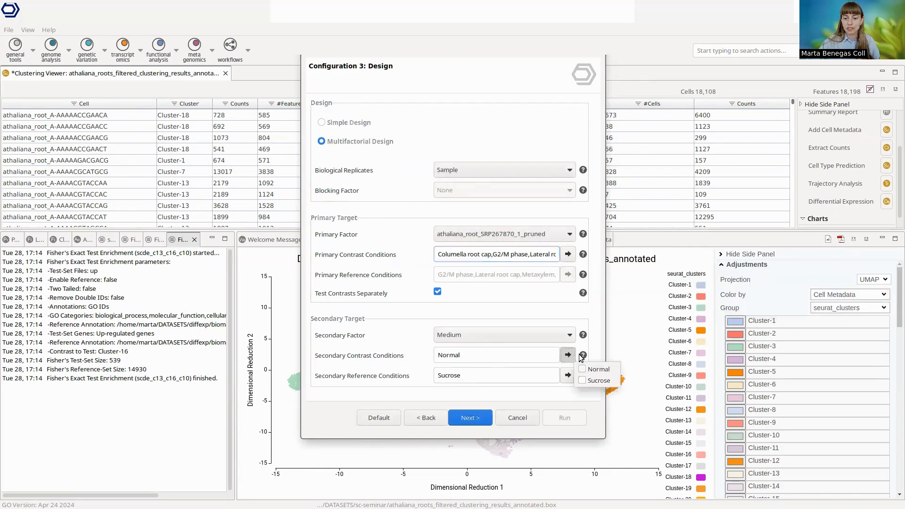
pyautogui.click(583, 380)
pyautogui.click(582, 369)
pyautogui.click(571, 347)
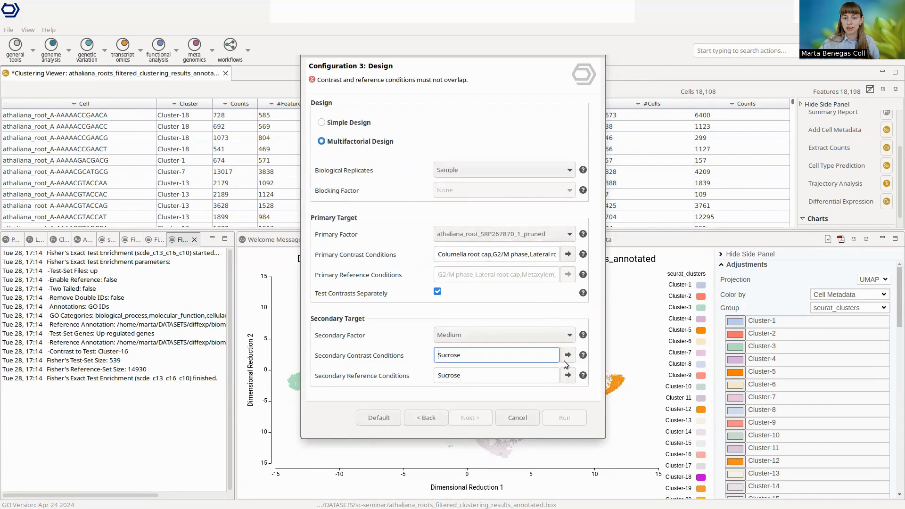
pyautogui.click(569, 375)
pyautogui.click(595, 390)
pyautogui.click(591, 401)
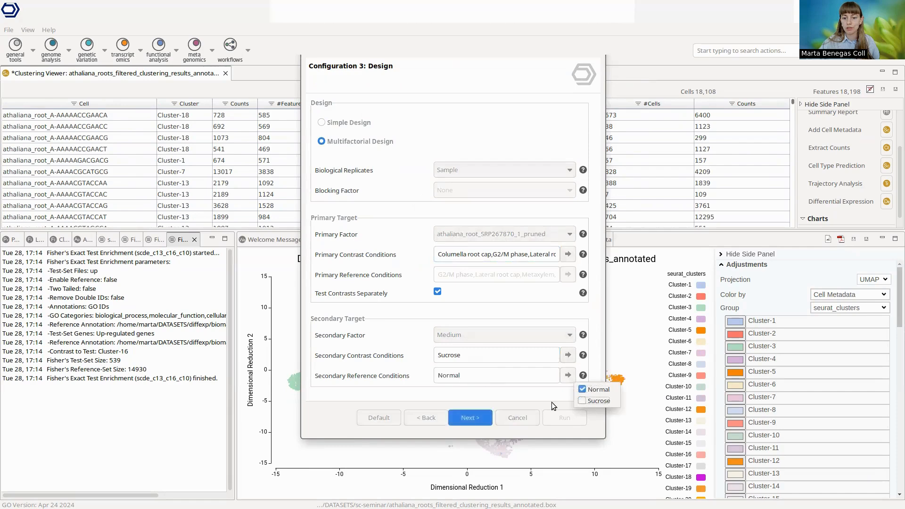
pyautogui.click(541, 394)
pyautogui.click(474, 420)
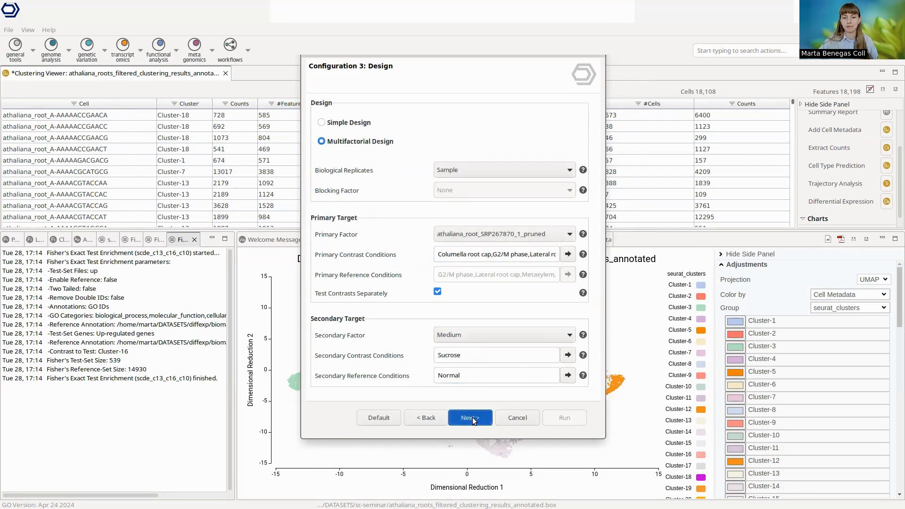
pyautogui.click(565, 418)
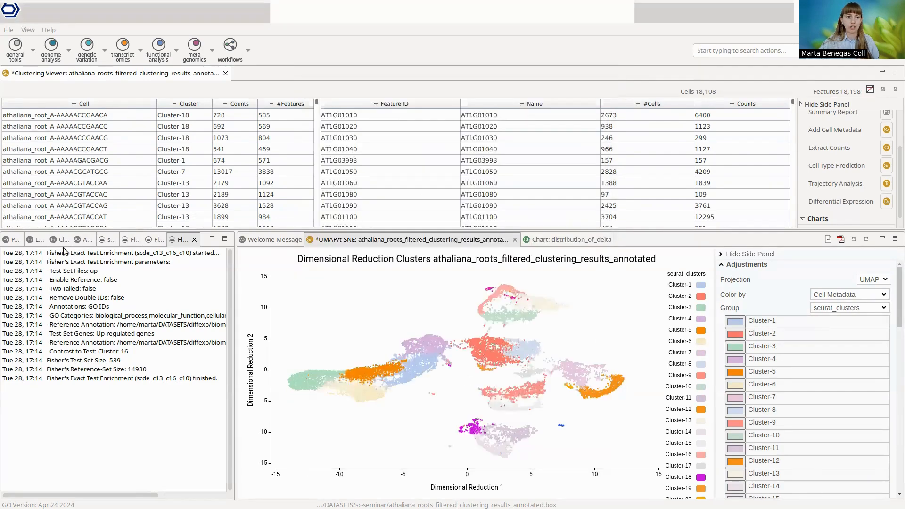
# Step: Open the saved result scde_all_cell_types_sucrose_vs_normal from the sc-seminar folder and enlarge the table area
pyautogui.click(38, 239)
pyautogui.click(133, 484)
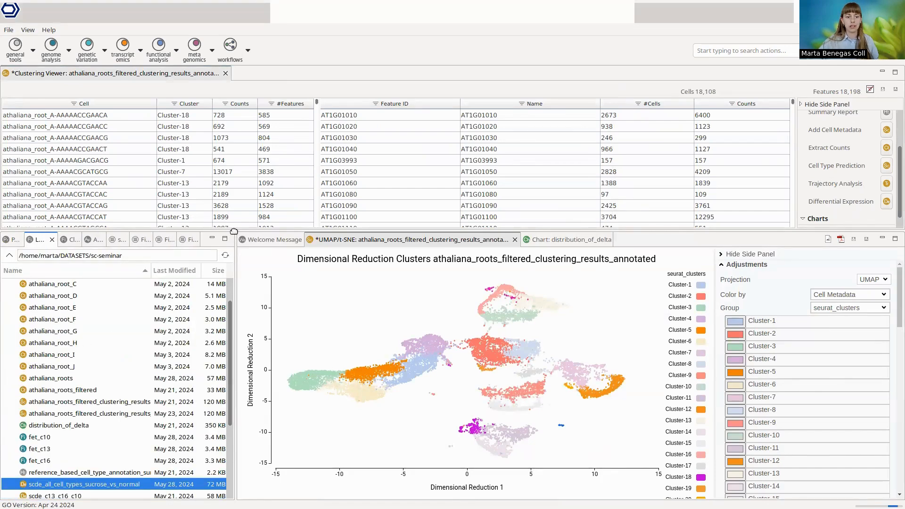
pyautogui.moveTo(232, 238); pyautogui.dragTo(260, 253)
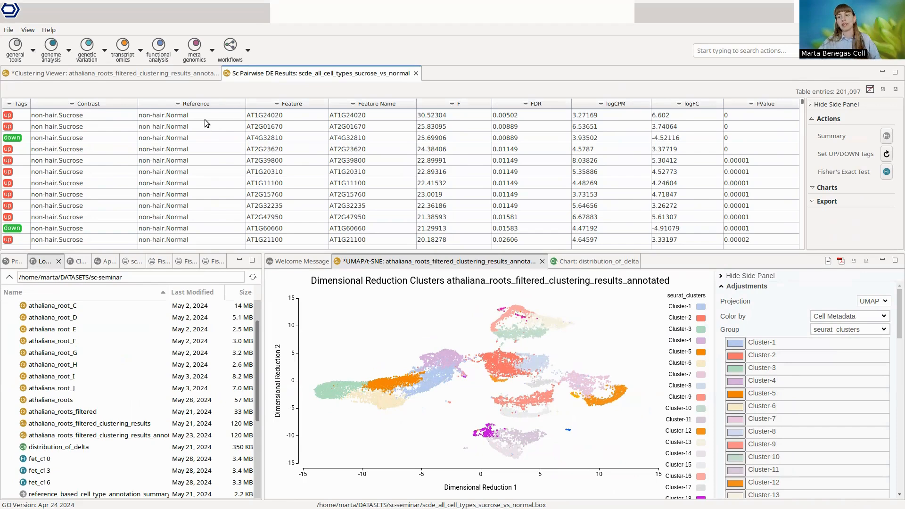
# Step: Sort the sucrose versus normal results by contrast in both directions to inspect the tested cell types, and restore the original order
pyautogui.click(121, 103)
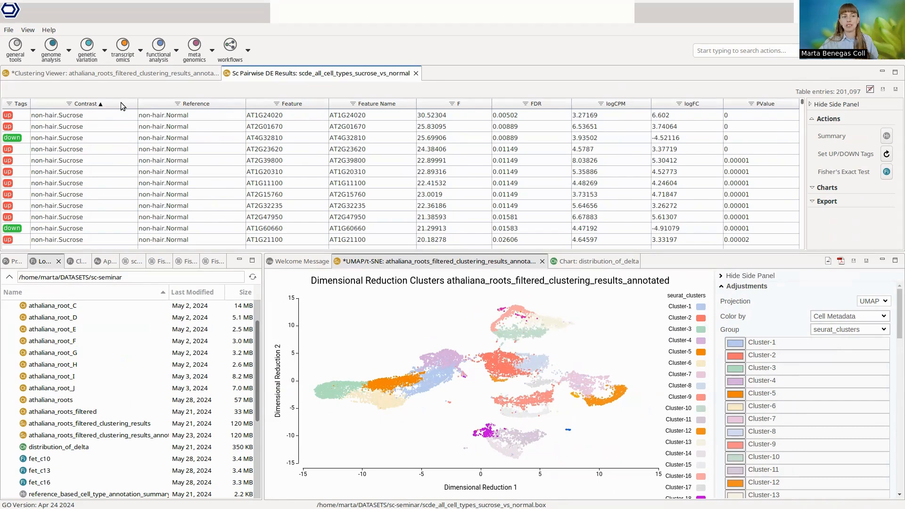
pyautogui.click(121, 103)
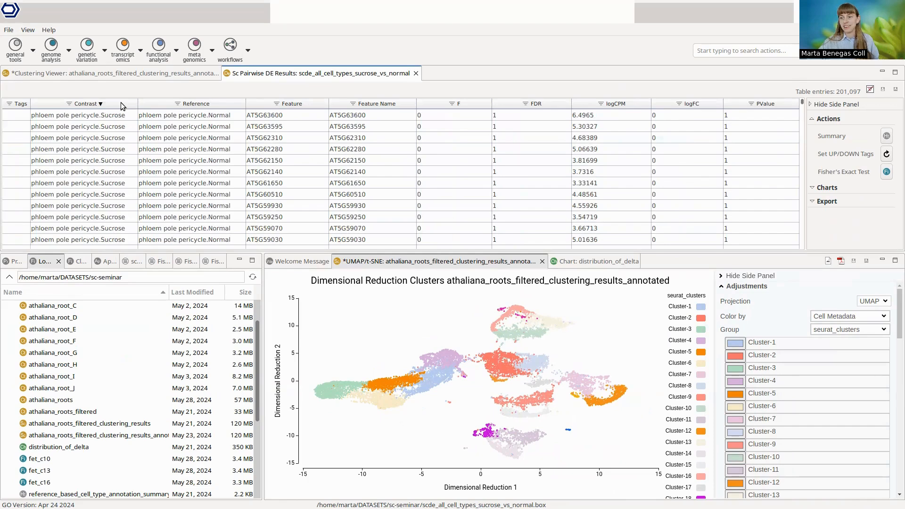
pyautogui.click(121, 103)
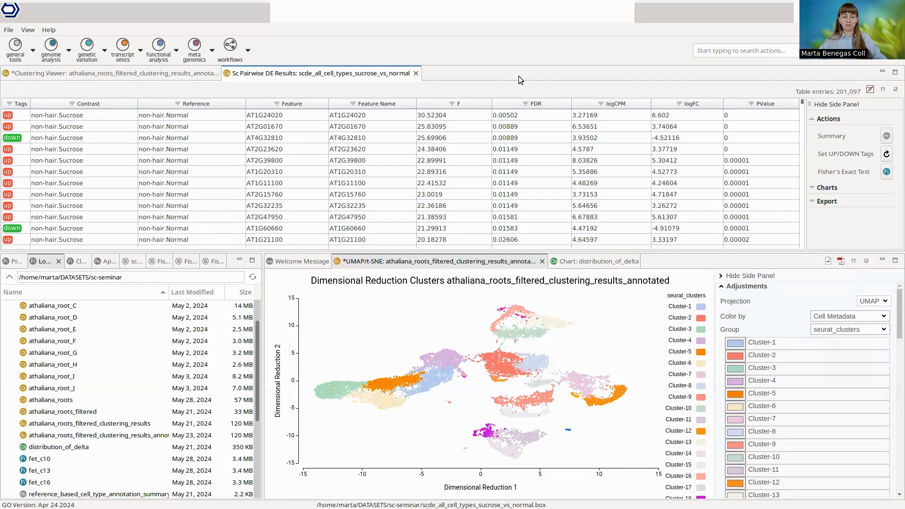
pyautogui.hotkey('alt', 'Tab')
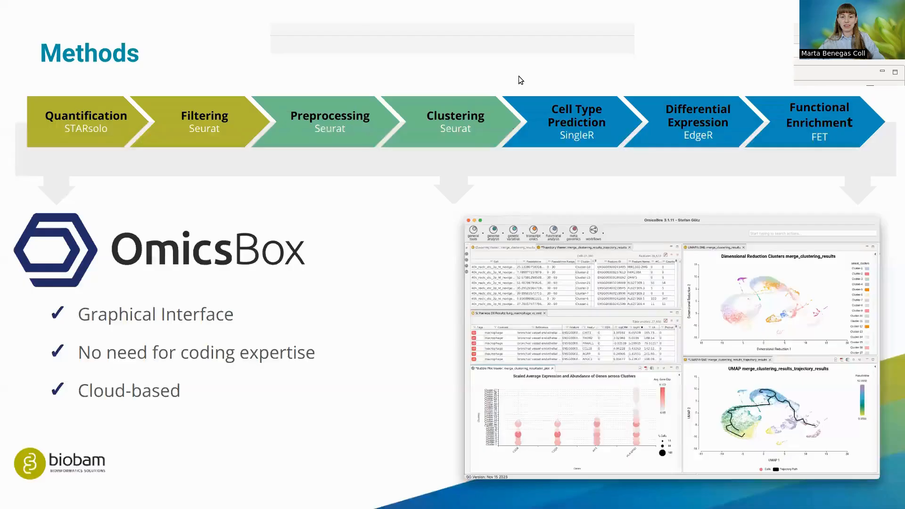
pyautogui.click(461, 378)
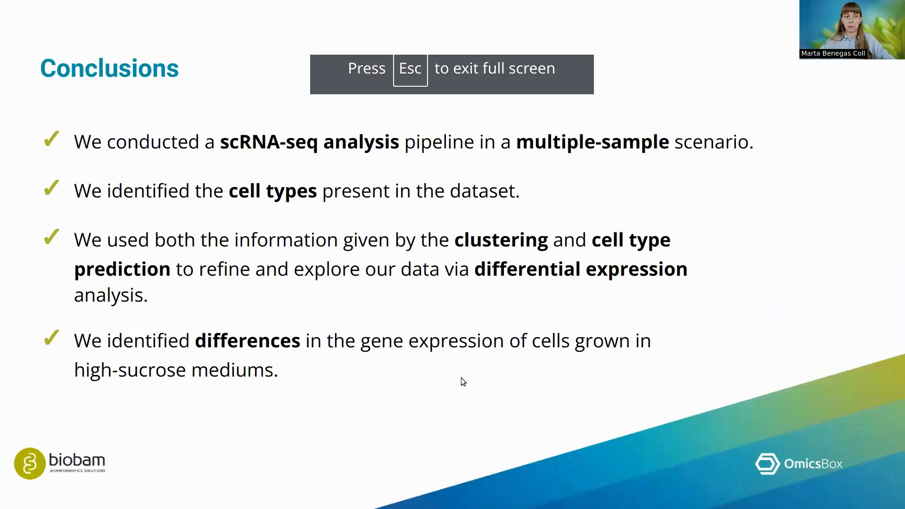